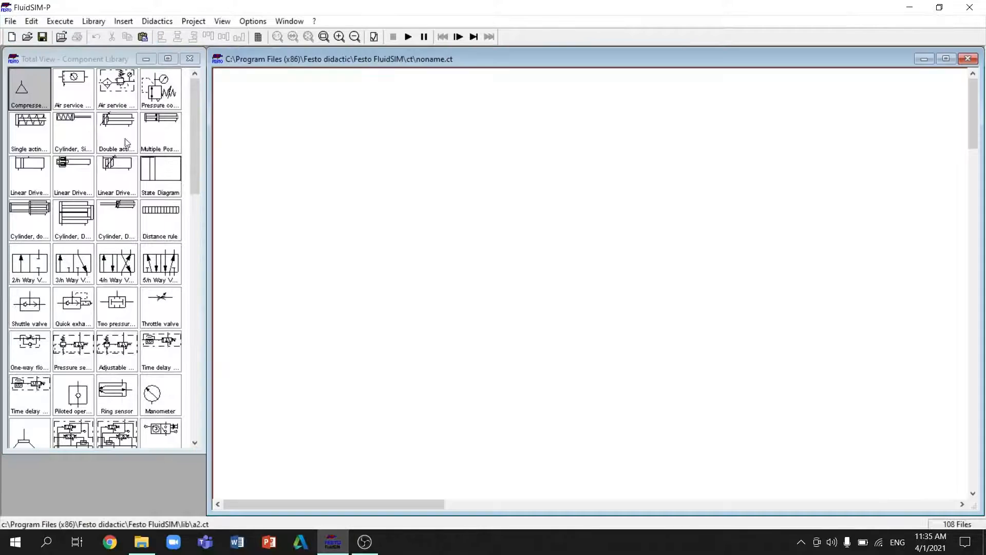
- Place two double acting cylinders and one single acting cylinder in a row across the upper part of the circuit
{"action": "left_click_drag", "start_coordinate": [124, 138], "coordinate": [403, 118]}
{"action": "key", "text": "ctrl+c"}
{"action": "key", "text": "ctrl+v"}
{"action": "left_click_drag", "start_coordinate": [590, 308], "coordinate": [551, 105]}
{"action": "left_click_drag", "start_coordinate": [393, 110], "coordinate": [385, 110]}
{"action": "left_click", "coordinate": [347, 142]}
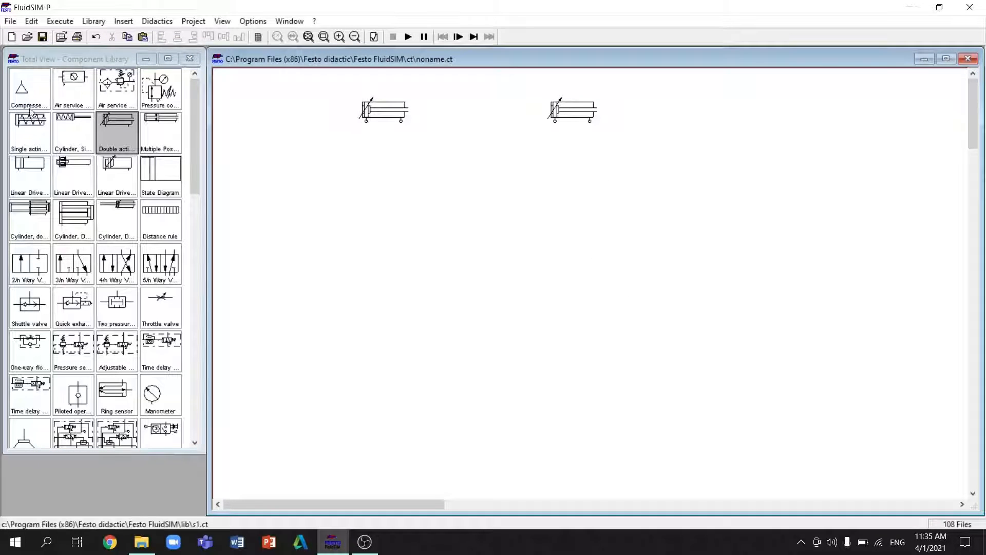
{"action": "left_click_drag", "start_coordinate": [29, 132], "coordinate": [773, 113]}
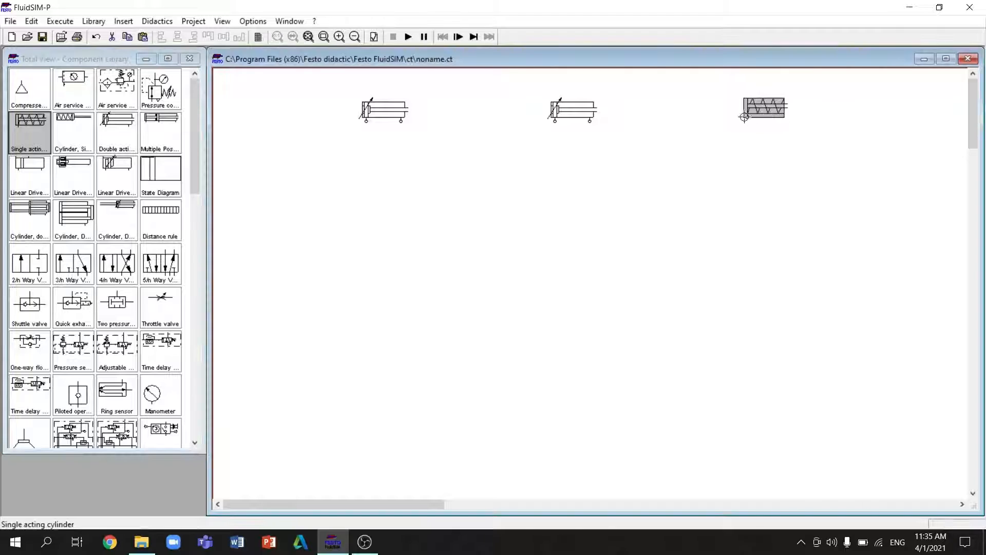
- Add a distance rule at the rod end of each of the three cylinders
{"action": "left_click_drag", "start_coordinate": [163, 213], "coordinate": [442, 113]}
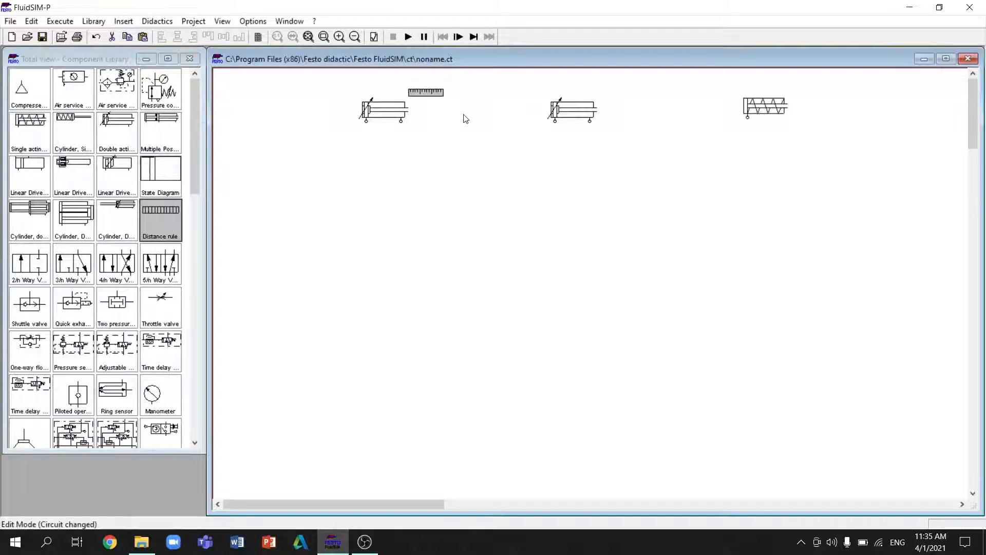
{"action": "key", "text": "ctrl+c"}
{"action": "key", "text": "ctrl+v"}
{"action": "key", "text": "ctrl+v"}
{"action": "left_click_drag", "start_coordinate": [611, 317], "coordinate": [615, 108]}
{"action": "left_click", "coordinate": [612, 302]}
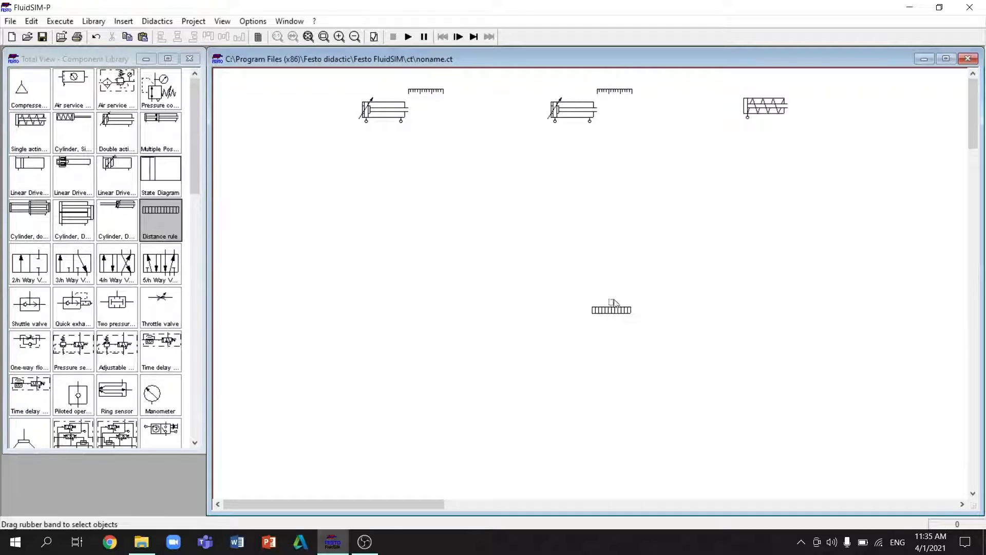
{"action": "left_click_drag", "start_coordinate": [612, 307], "coordinate": [793, 96]}
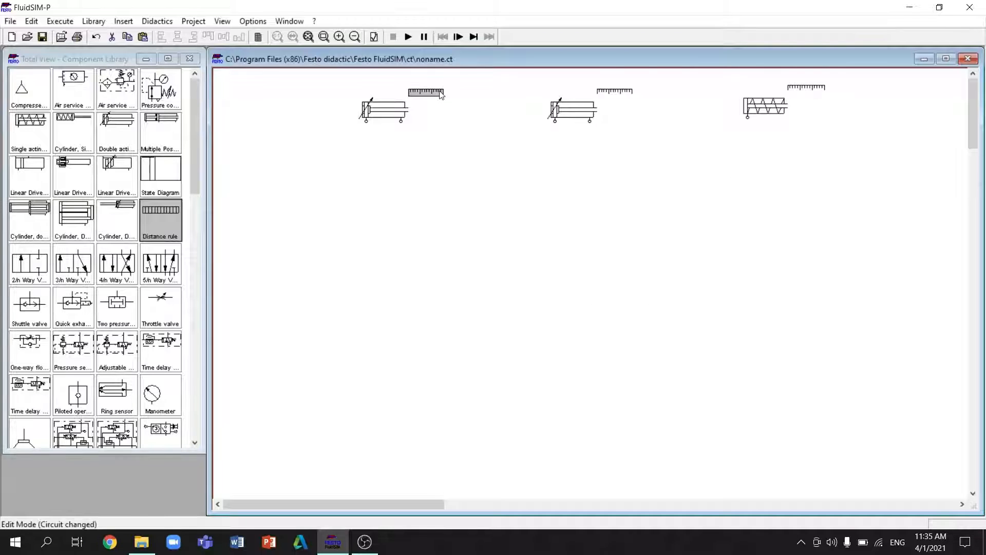
- Label the first cylinder's distance rule with LS1 at 0 mm and LS2 at the extended end of the stroke
{"action": "double_click", "coordinate": [441, 94]}
{"action": "type", "text": "LS1"}
{"action": "key", "text": "Tab"}
{"action": "type", "text": "0"}
{"action": "key", "text": "Tab"}
{"action": "key", "text": "Tab"}
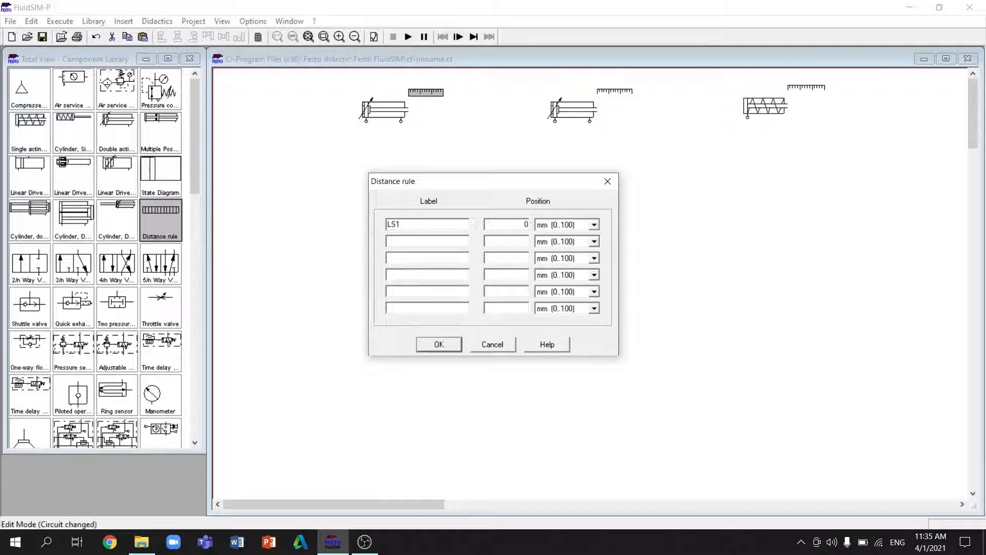
{"action": "key", "text": "Return"}
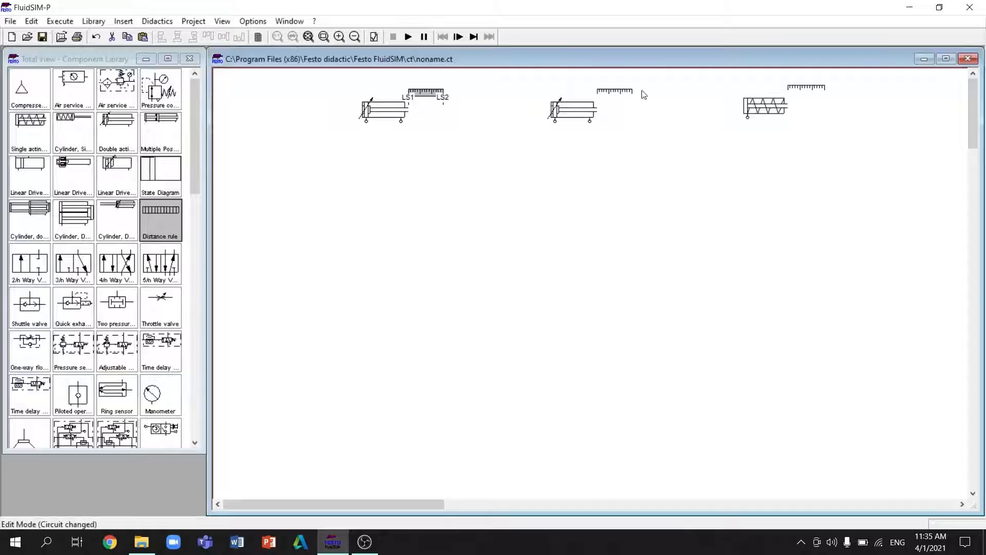
- Label the second distance rule LS3 and LS4 and the third LS5 and LS6, starting at 0 mm and ending at full stroke
{"action": "double_click", "coordinate": [624, 94]}
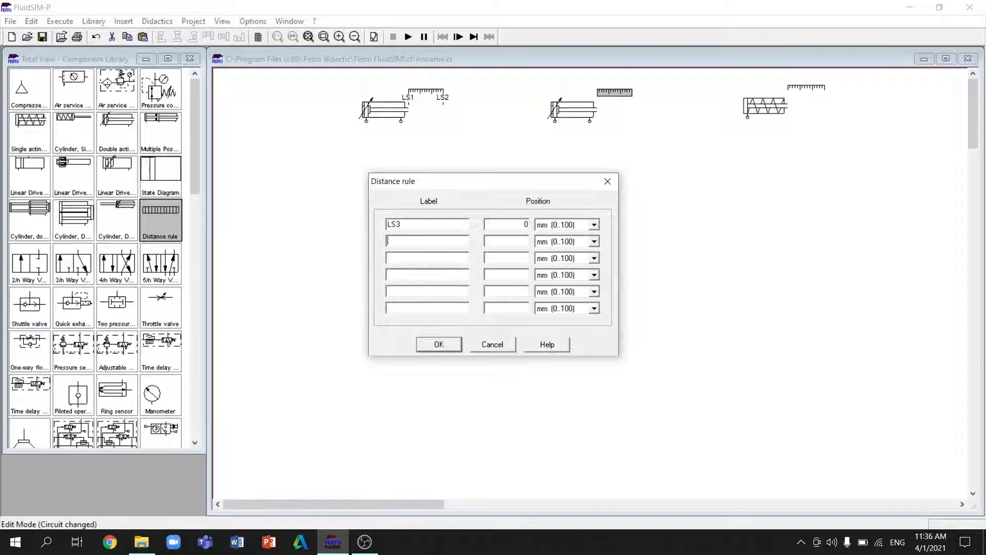
{"action": "key", "text": "Return"}
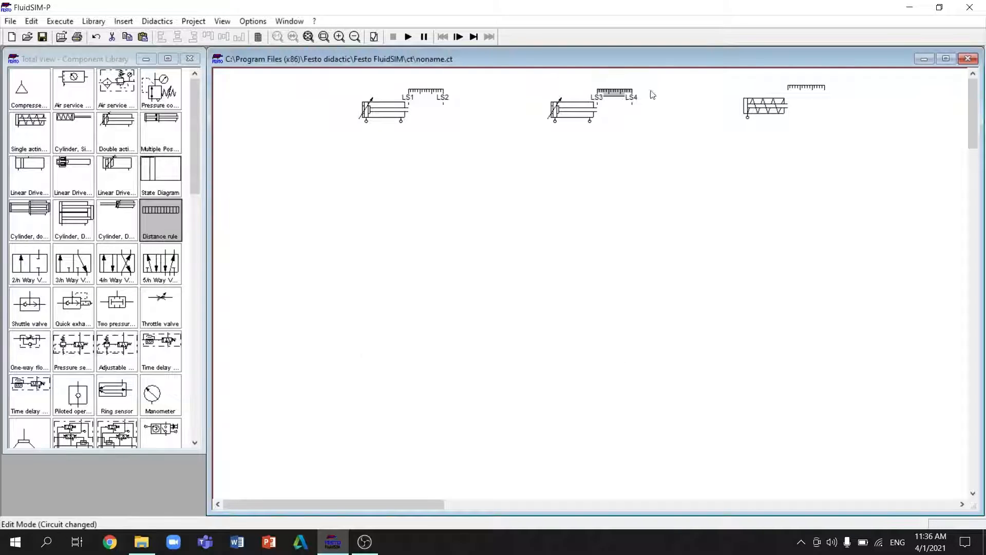
{"action": "double_click", "coordinate": [798, 91]}
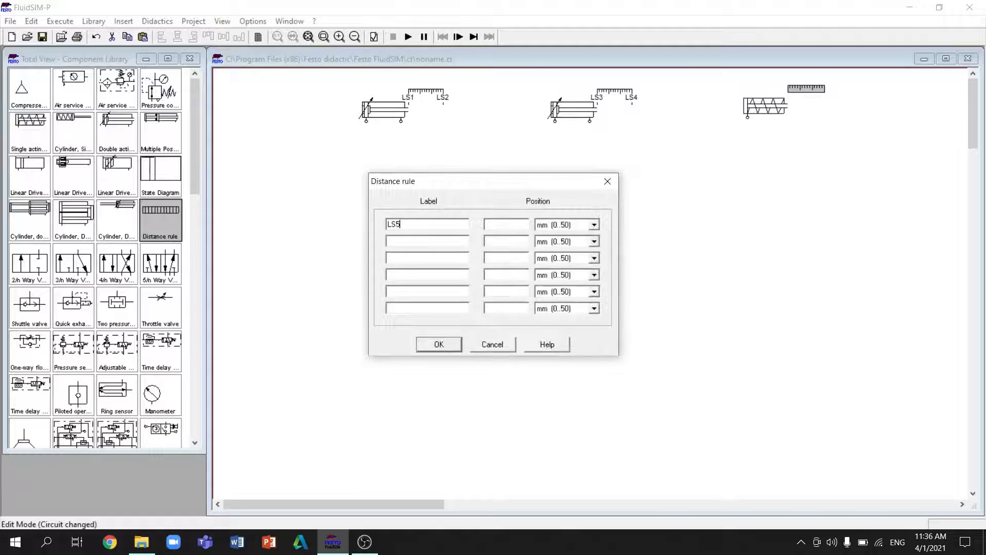
{"action": "type", "text": "0"}
{"action": "key", "text": "Tab"}
{"action": "key", "text": "Tab"}
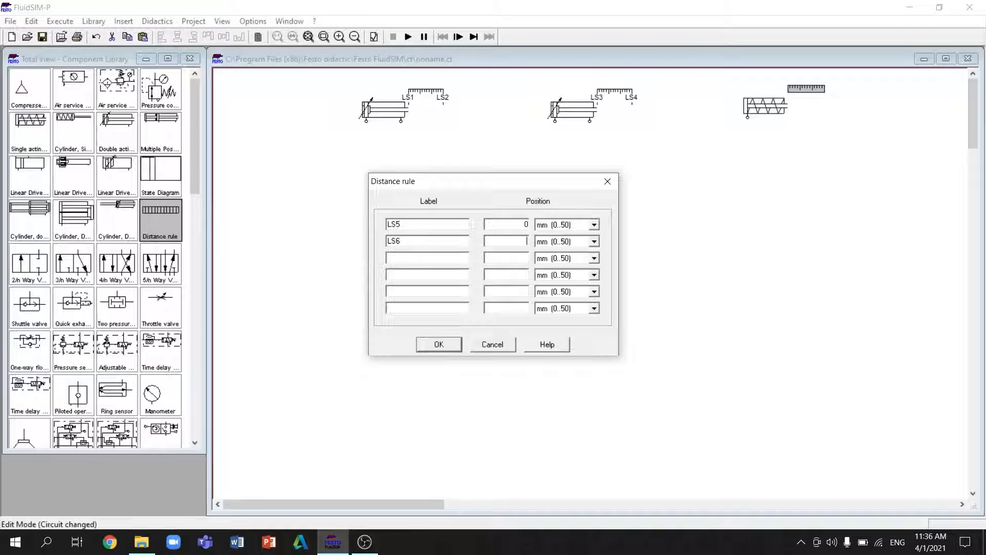
{"action": "key", "text": "Return"}
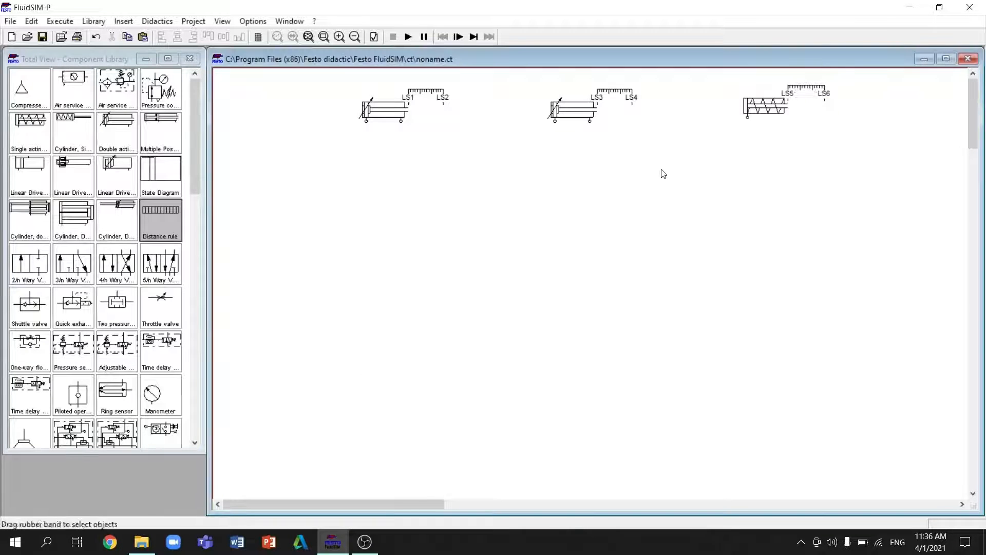
- Place four two pressure valves stacked on each other below and to the left of the first cylinder
{"action": "left_click_drag", "start_coordinate": [109, 310], "coordinate": [274, 243]}
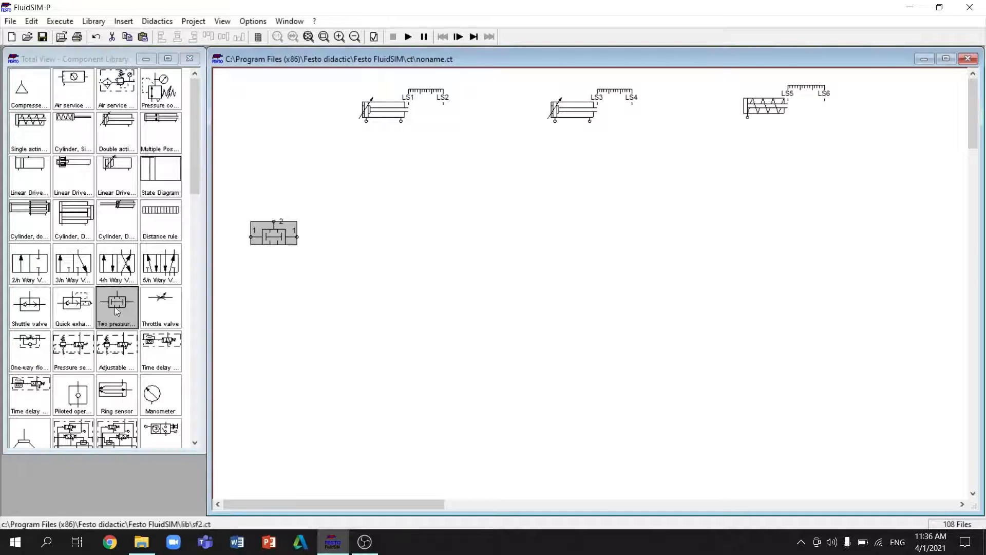
{"action": "left_click_drag", "start_coordinate": [119, 310], "coordinate": [229, 310]}
{"action": "left_click_drag", "start_coordinate": [119, 310], "coordinate": [243, 340]}
{"action": "left_click_drag", "start_coordinate": [279, 256], "coordinate": [283, 251]}
{"action": "left_click_drag", "start_coordinate": [246, 308], "coordinate": [289, 258]}
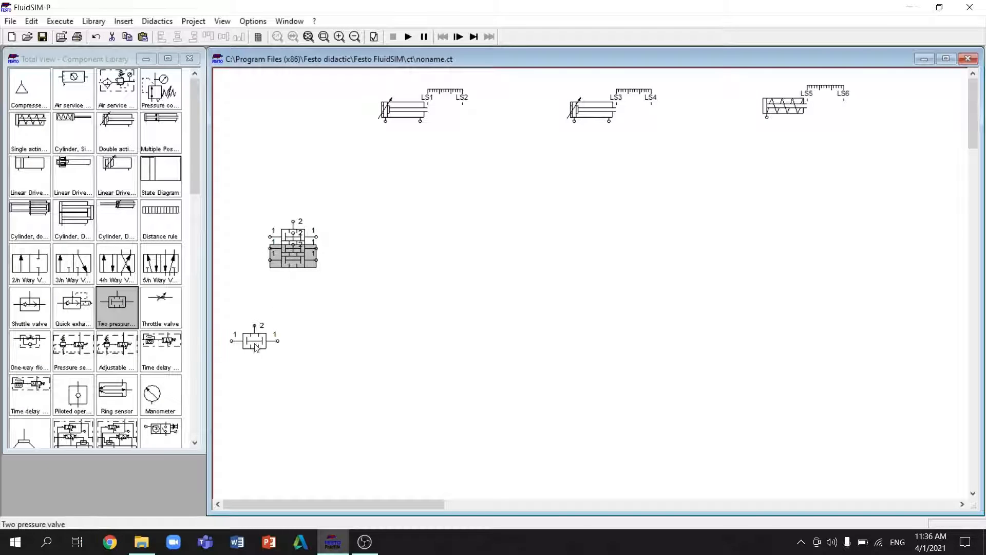
{"action": "left_click_drag", "start_coordinate": [256, 347], "coordinate": [329, 212]}
- Copy the stack of four two pressure valves to the circuit's far right and shift the original stack down and left opposite it
{"action": "left_click", "coordinate": [282, 303]}
{"action": "key", "text": "ctrl+c"}
{"action": "key", "text": "ctrl+v"}
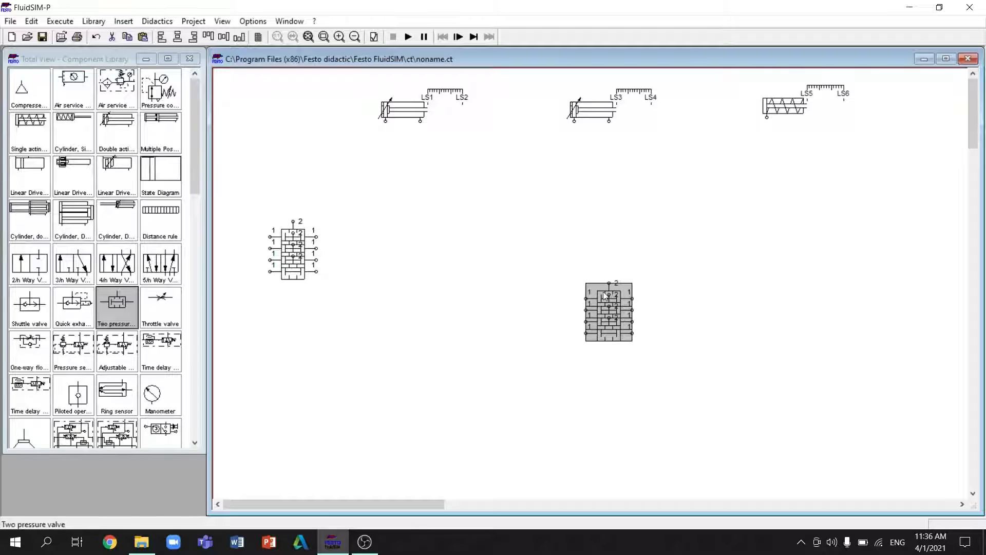
{"action": "left_click_drag", "start_coordinate": [606, 297], "coordinate": [927, 268]}
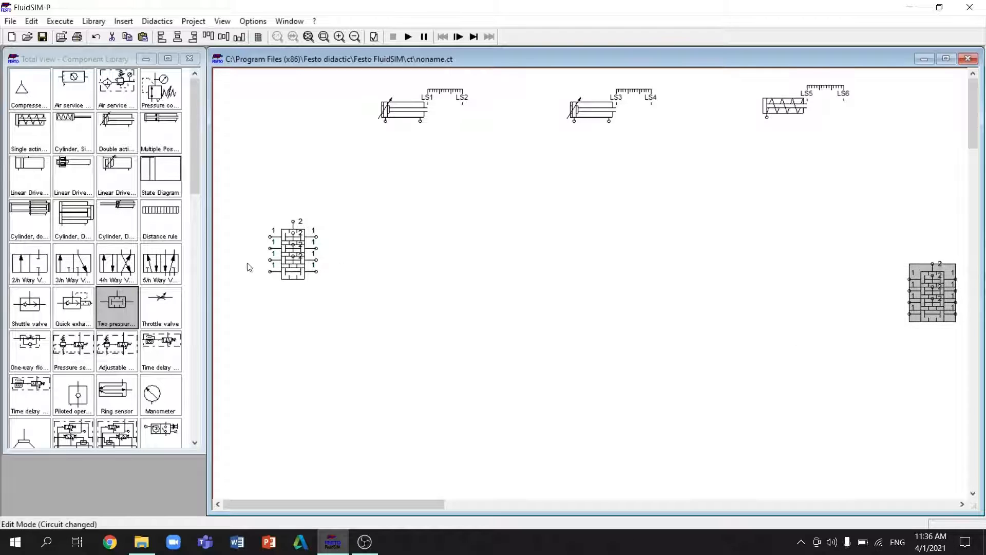
{"action": "left_click_drag", "start_coordinate": [255, 303], "coordinate": [347, 222]}
{"action": "left_click_drag", "start_coordinate": [282, 230], "coordinate": [253, 276]}
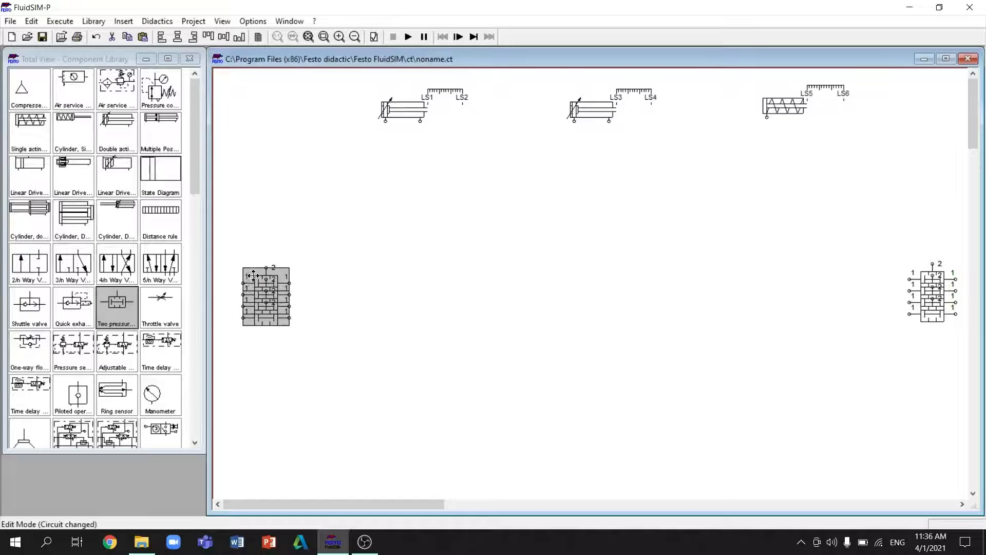
- Connect the two valve stacks with four horizontal lines and align the left stack so the lines run straight
{"action": "left_click", "coordinate": [303, 280]}
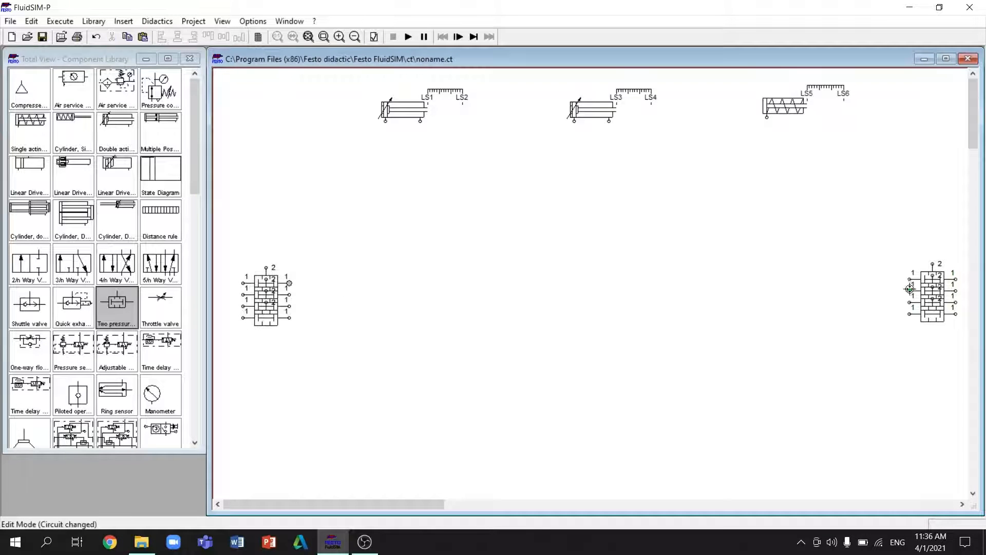
{"action": "left_click_drag", "start_coordinate": [908, 282], "coordinate": [910, 279]}
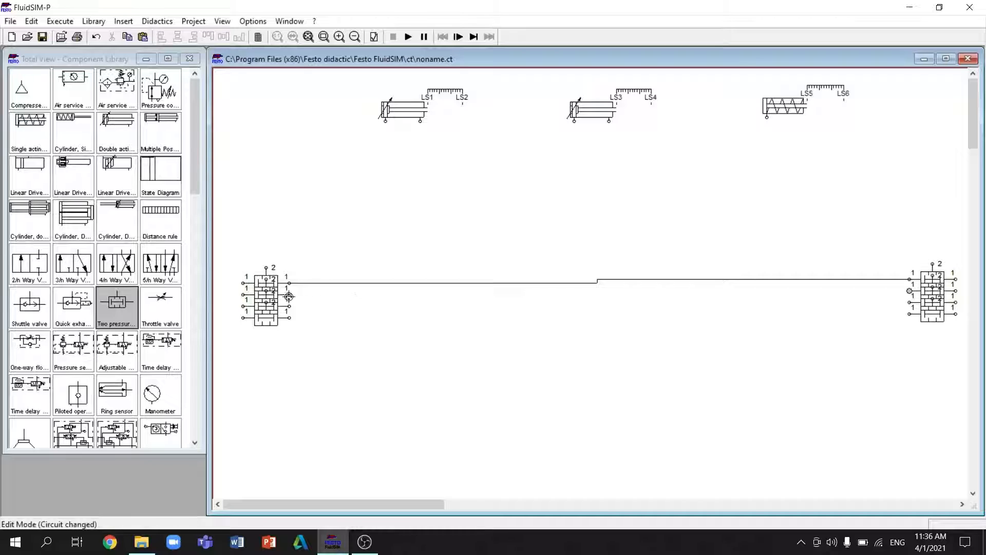
{"action": "left_click_drag", "start_coordinate": [289, 296], "coordinate": [288, 318]}
{"action": "left_click_drag", "start_coordinate": [233, 340], "coordinate": [250, 275]}
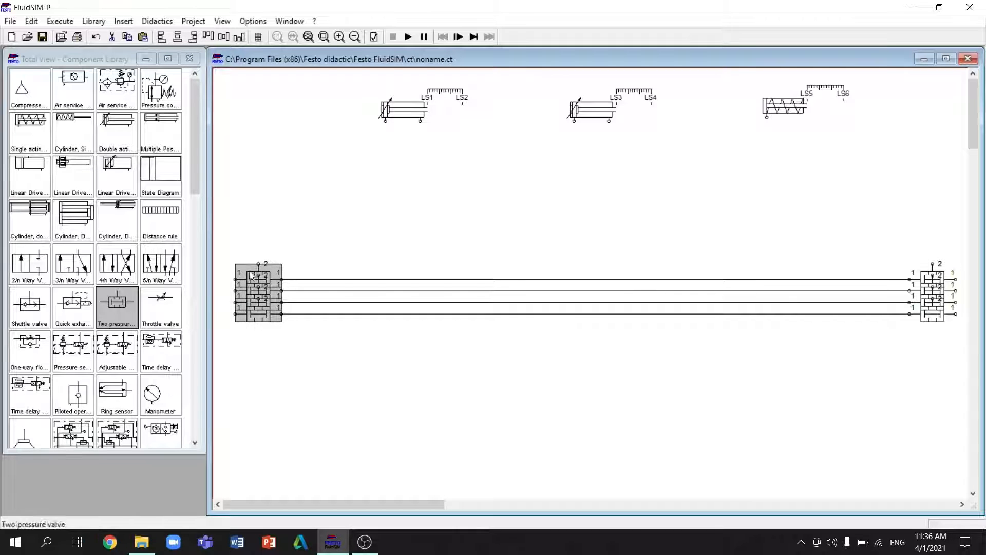
{"action": "left_click", "coordinate": [389, 363]}
- Place a 4/n way valve under the first cylinder and give it pneumatic pilot actuation on both sides
{"action": "left_click_drag", "start_coordinate": [117, 265], "coordinate": [398, 178]}
{"action": "double_click", "coordinate": [397, 173]}
{"action": "left_click", "coordinate": [404, 303]}
{"action": "left_click", "coordinate": [392, 365]}
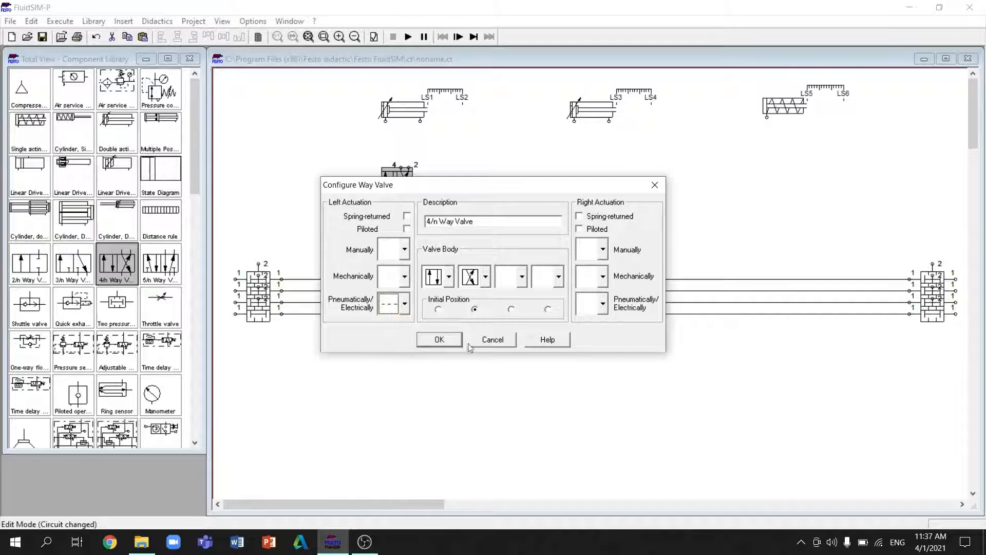
{"action": "left_click", "coordinate": [591, 307]}
{"action": "left_click", "coordinate": [591, 364]}
{"action": "left_click", "coordinate": [494, 341]}
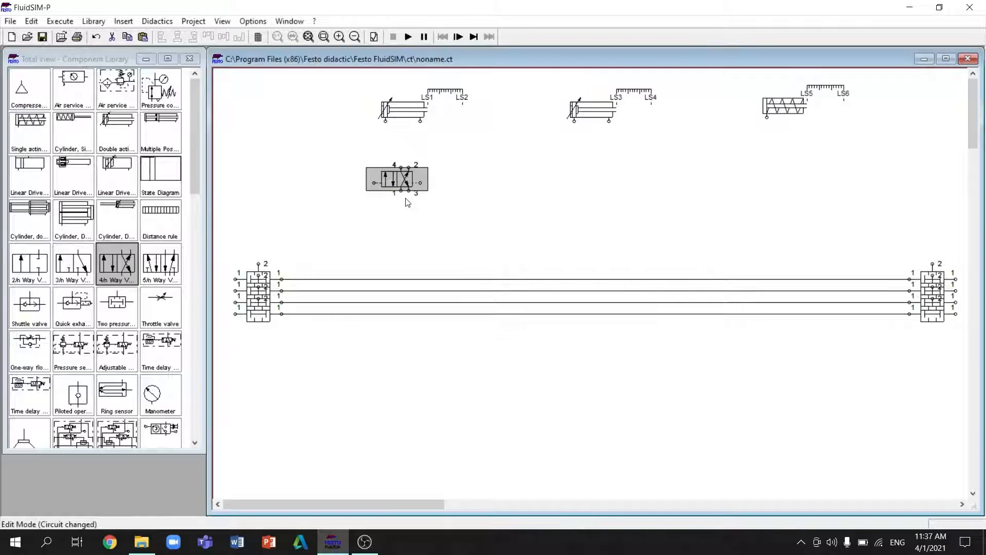
- Set an exhaust terminator on connection 3 of the 4/n way valve
{"action": "double_click", "coordinate": [408, 190]}
{"action": "left_click", "coordinate": [497, 303]}
{"action": "left_click", "coordinate": [489, 369]}
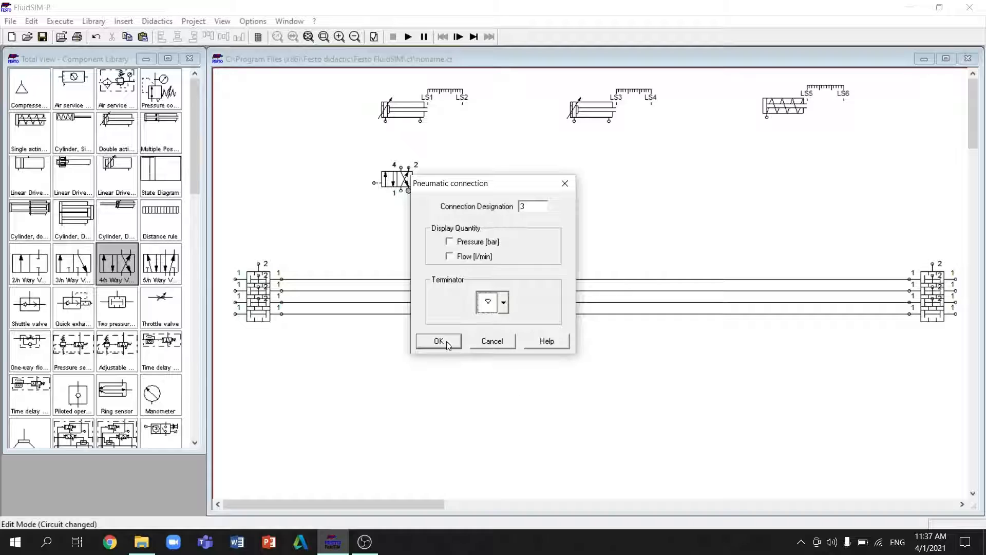
{"action": "left_click", "coordinate": [438, 341]}
- Make four copies of the 4/n way valve, placing one under the second cylinder and the other three below the horizontal lines
{"action": "left_click", "coordinate": [405, 182]}
{"action": "key", "text": "ctrl+c"}
{"action": "key", "text": "ctrl+v"}
{"action": "key", "text": "ctrl+v"}
{"action": "key", "text": "ctrl+v"}
{"action": "key", "text": "ctrl+v"}
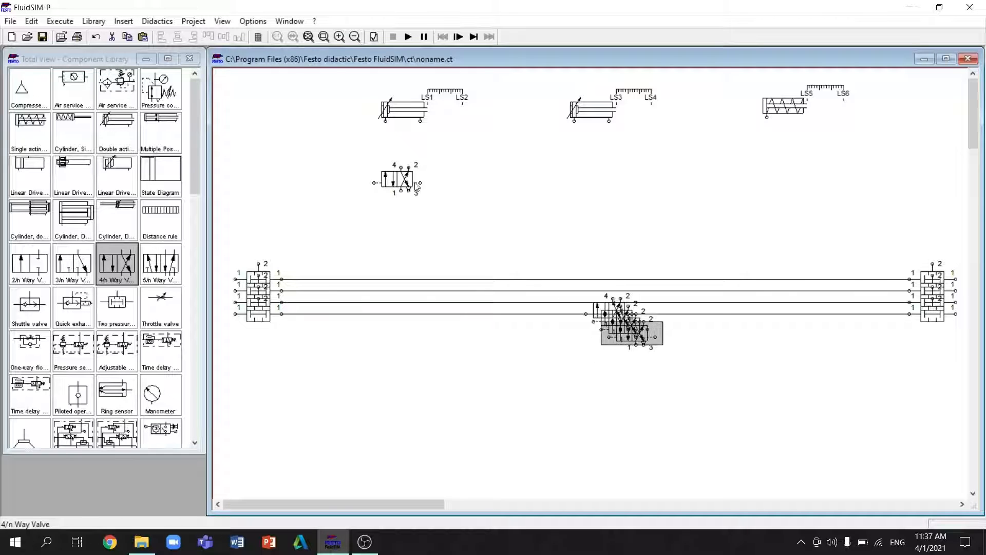
{"action": "left_click_drag", "start_coordinate": [584, 358], "coordinate": [664, 313]}
{"action": "mouse_move", "coordinate": [587, 311]}
{"action": "left_mouse_down"}
{"action": "mouse_move", "coordinate": [633, 380]}
{"action": "mouse_move", "coordinate": [593, 193]}
{"action": "mouse_move", "coordinate": [576, 158]}
{"action": "left_mouse_up"}
{"action": "left_click_drag", "start_coordinate": [401, 178], "coordinate": [404, 162]}
- Place a 3/n way valve under the single acting cylinder and give it pneumatic pilot actuation on both sides
{"action": "left_click_drag", "start_coordinate": [65, 264], "coordinate": [783, 163]}
{"action": "double_click", "coordinate": [786, 167]}
{"action": "left_click", "coordinate": [503, 338]}
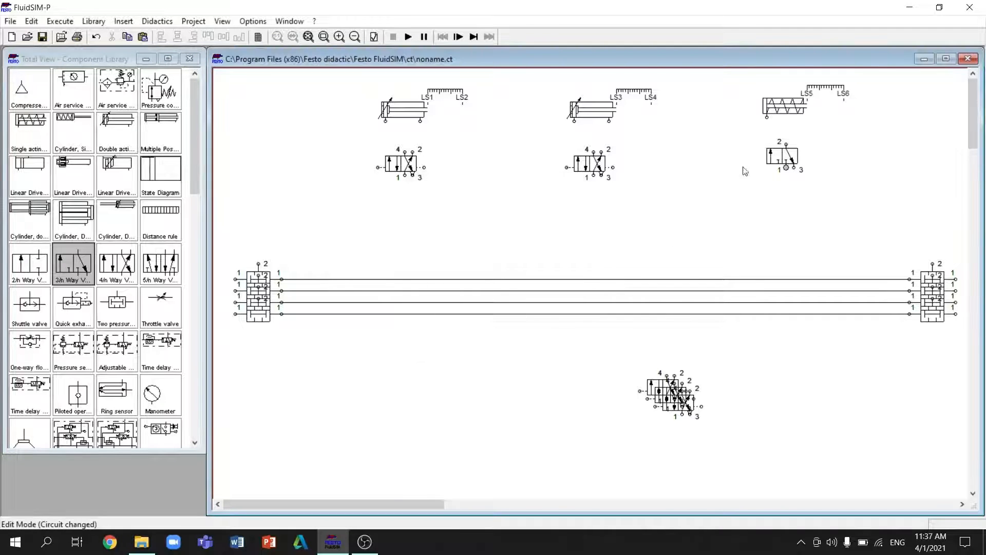
{"action": "double_click", "coordinate": [782, 157]}
{"action": "left_click", "coordinate": [405, 304]}
{"action": "left_click", "coordinate": [399, 370]}
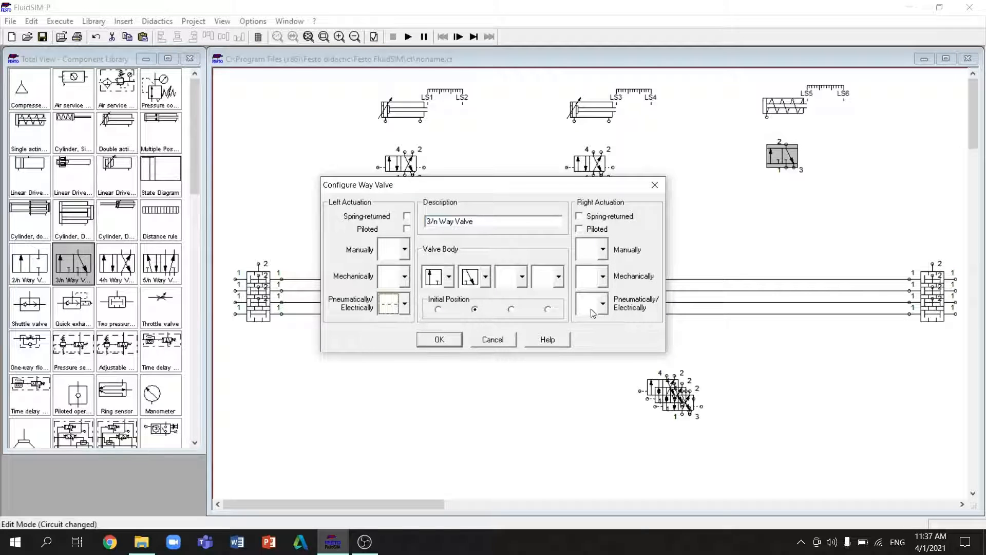
{"action": "left_click", "coordinate": [603, 303]}
{"action": "left_click", "coordinate": [596, 369]}
{"action": "left_click", "coordinate": [439, 339]}
- Set an exhaust terminator on connection 3 of the 3/n way valve
{"action": "double_click", "coordinate": [794, 168]}
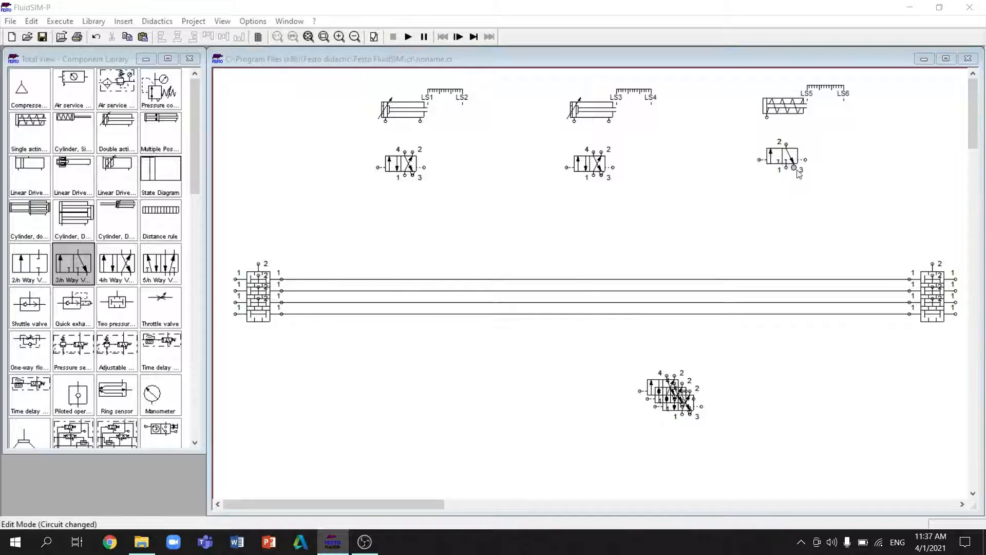
{"action": "left_click", "coordinate": [503, 304]}
{"action": "left_click", "coordinate": [487, 356]}
{"action": "left_click", "coordinate": [449, 341]}
- Nudge the 4/n way valves under the first and second cylinders slightly upward to align them with the 3/n way valve
{"action": "left_click", "coordinate": [764, 160]}
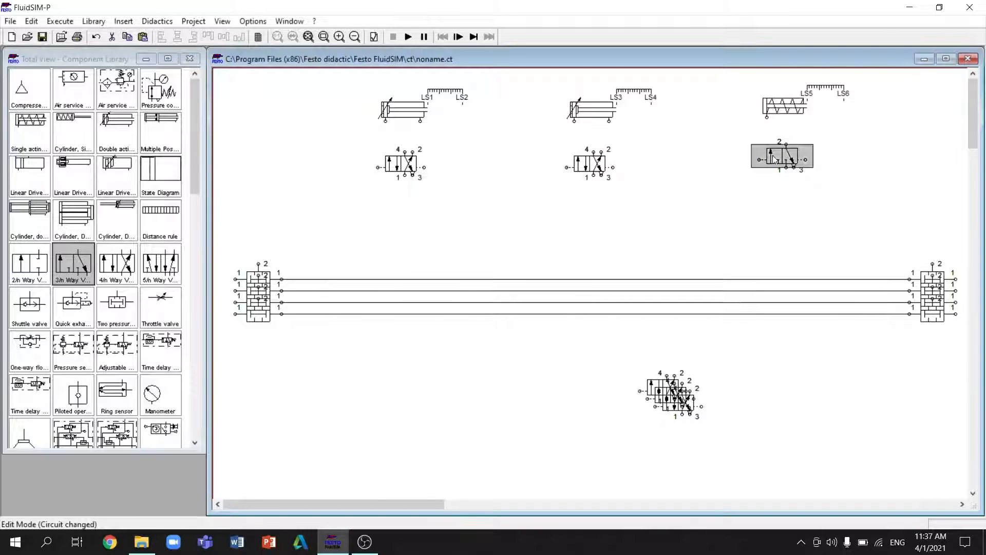
{"action": "left_click", "coordinate": [594, 158]}
{"action": "left_click_drag", "start_coordinate": [594, 159], "coordinate": [590, 158]}
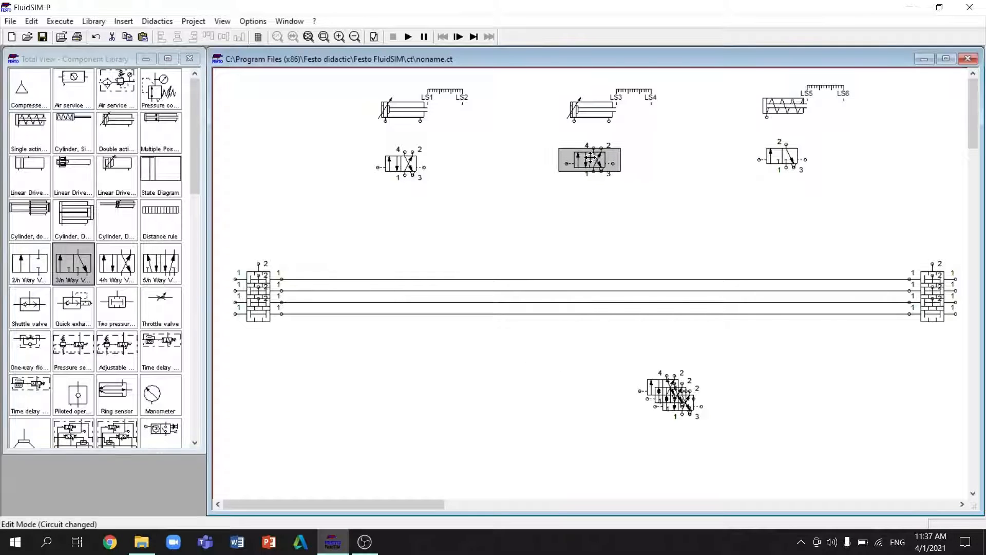
{"action": "left_click", "coordinate": [555, 164]}
{"action": "left_click_drag", "start_coordinate": [392, 155], "coordinate": [392, 152]}
- Connect the ports of all three cylinders to the output connections of the way valves beneath them
{"action": "left_click", "coordinate": [370, 143]}
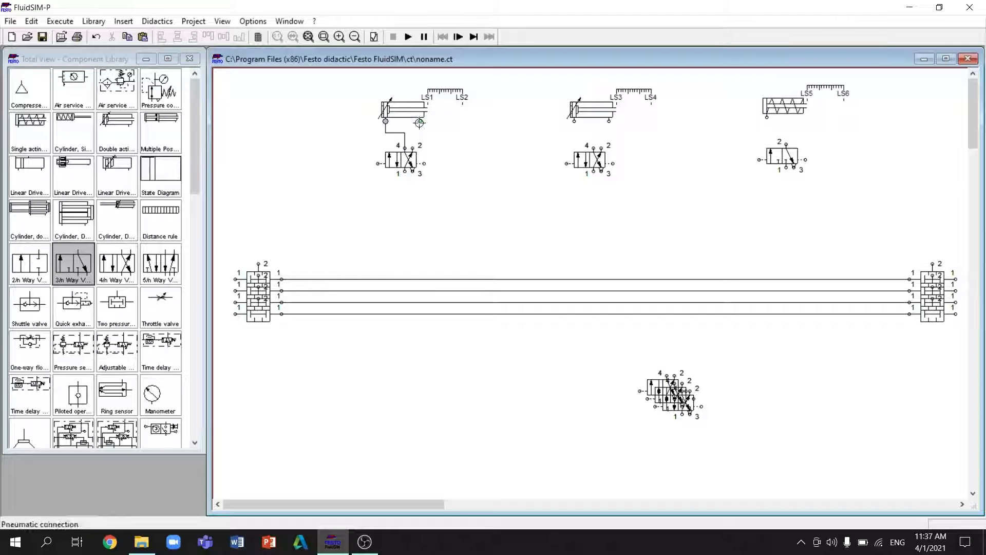
{"action": "left_click_drag", "start_coordinate": [576, 123], "coordinate": [602, 146]}
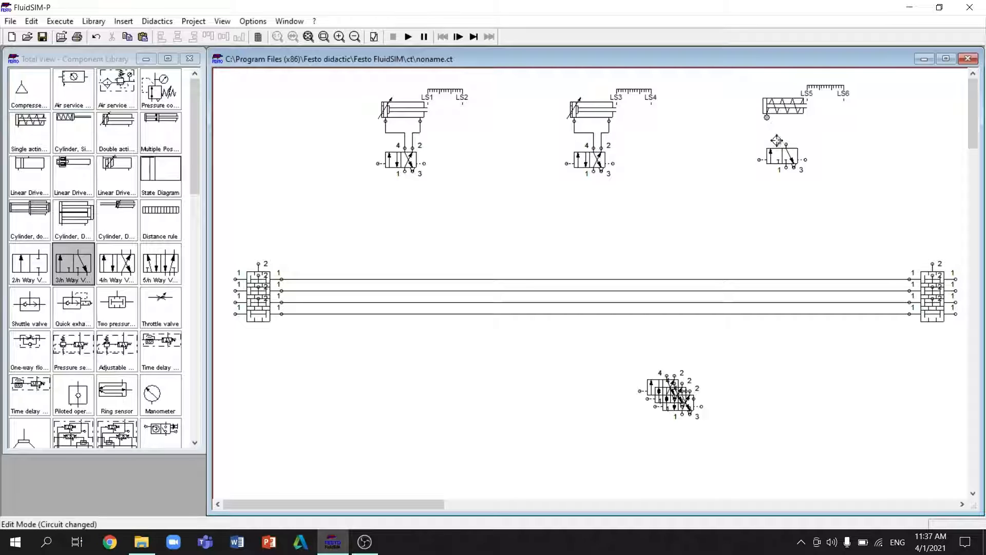
{"action": "left_click_drag", "start_coordinate": [786, 143], "coordinate": [785, 143]}
- Arrange the three spare 4/n way valves in a vertical column below the horizontal lines
{"action": "left_click_drag", "start_coordinate": [656, 379], "coordinate": [497, 333]}
{"action": "left_click_drag", "start_coordinate": [666, 397], "coordinate": [500, 393]}
{"action": "left_click_drag", "start_coordinate": [670, 407], "coordinate": [458, 448]}
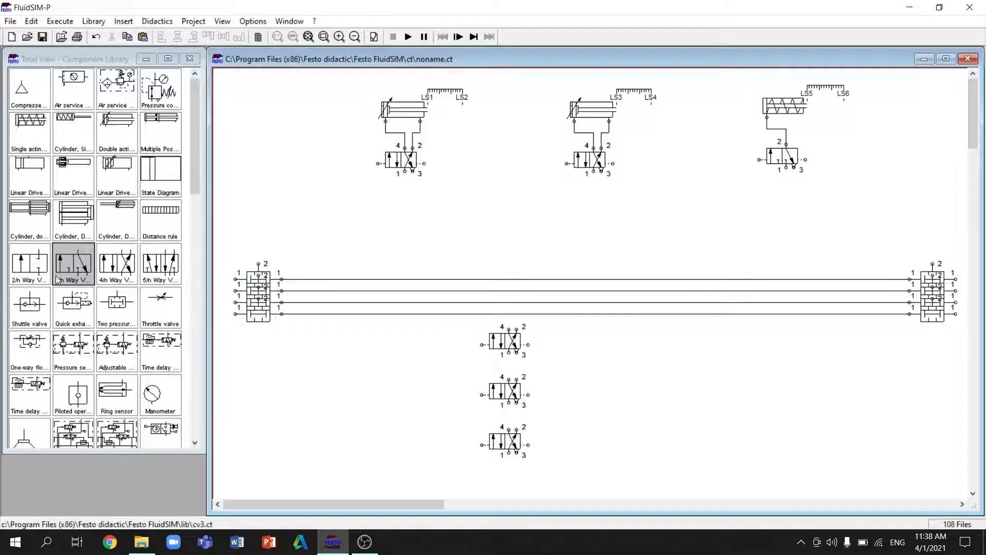
- Change the initial position of the upper two 4/n way valves in the column to the first valve body position
{"action": "double_click", "coordinate": [508, 345]}
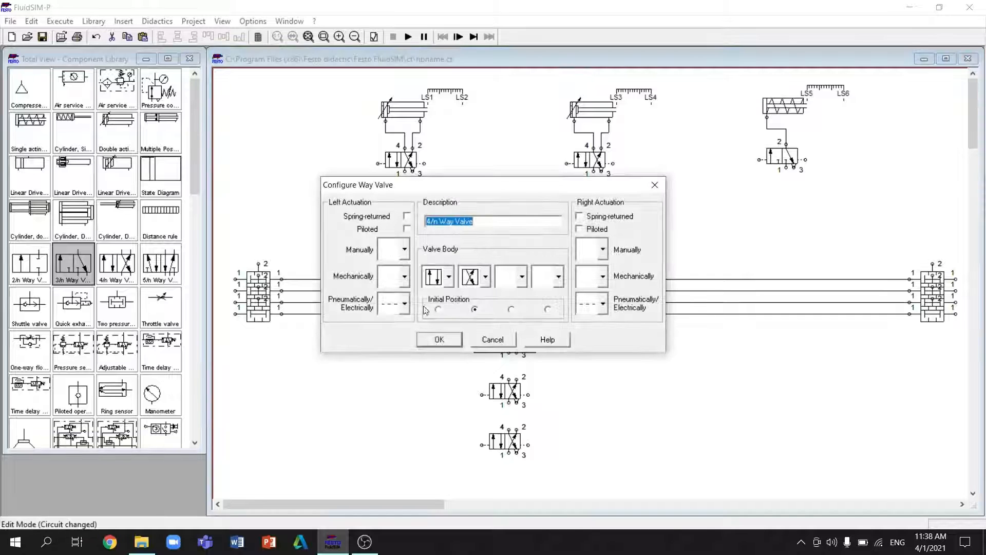
{"action": "left_click", "coordinate": [436, 339]}
{"action": "double_click", "coordinate": [505, 392]}
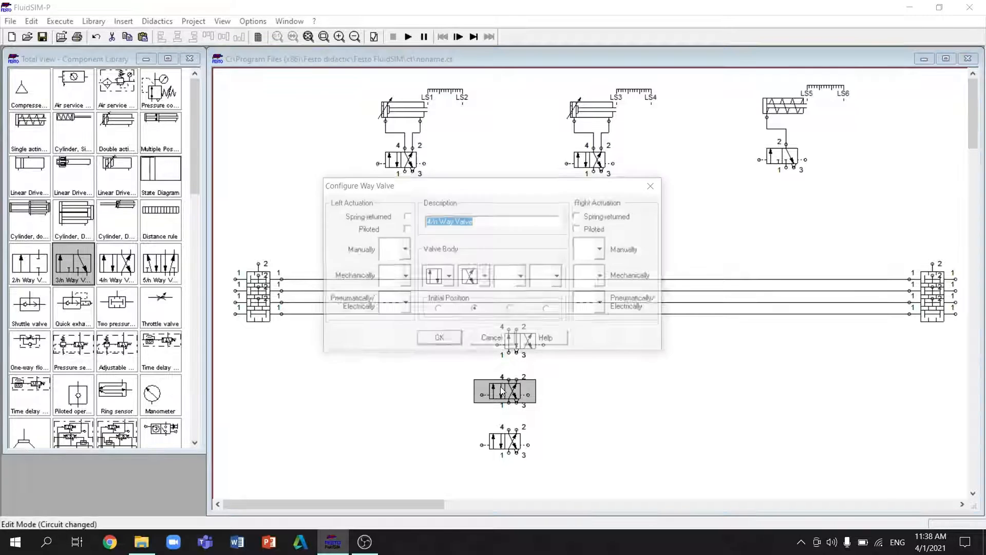
{"action": "left_click", "coordinate": [440, 339]}
{"action": "left_click", "coordinate": [425, 366]}
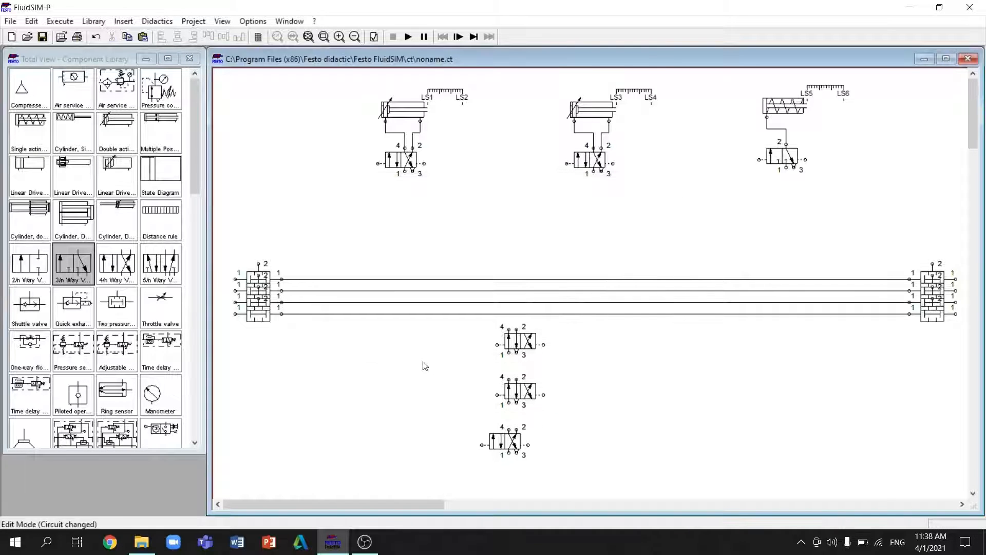
- Add a 3/n way valve below the horizontal lines, with roller mechanical actuation on the left and spring return on the right
{"action": "left_click_drag", "start_coordinate": [73, 263], "coordinate": [340, 355]}
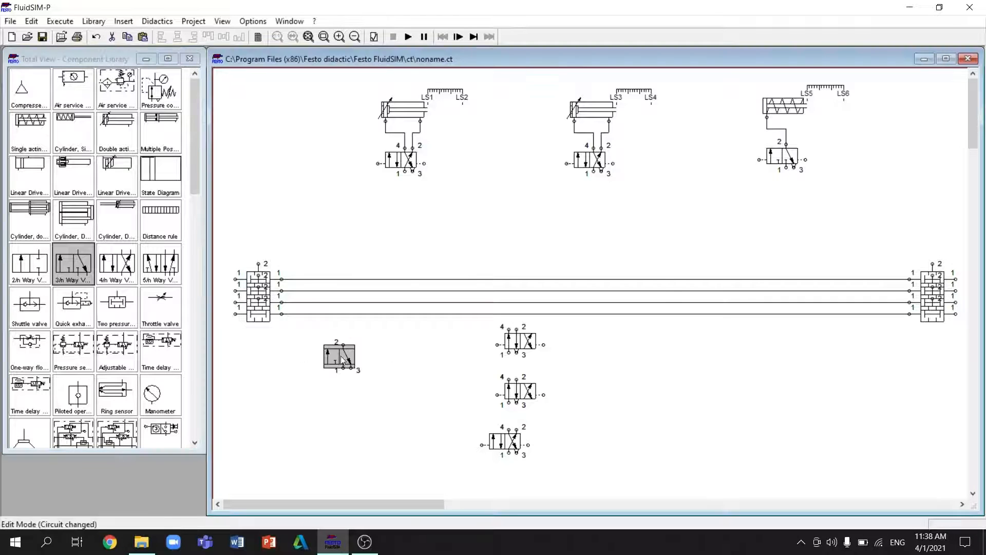
{"action": "double_click", "coordinate": [340, 357]}
{"action": "left_click", "coordinate": [405, 276]}
{"action": "left_click", "coordinate": [395, 340]}
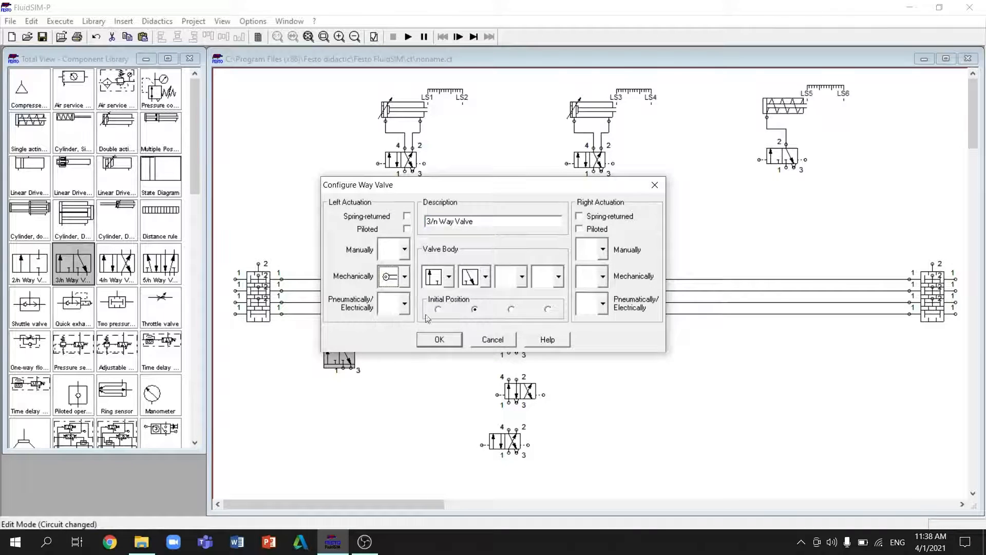
{"action": "left_click", "coordinate": [596, 218]}
{"action": "left_click", "coordinate": [440, 339]}
- Set an exhaust terminator on port 3 of the new roller-actuated 3/n way valve
{"action": "double_click", "coordinate": [350, 368]}
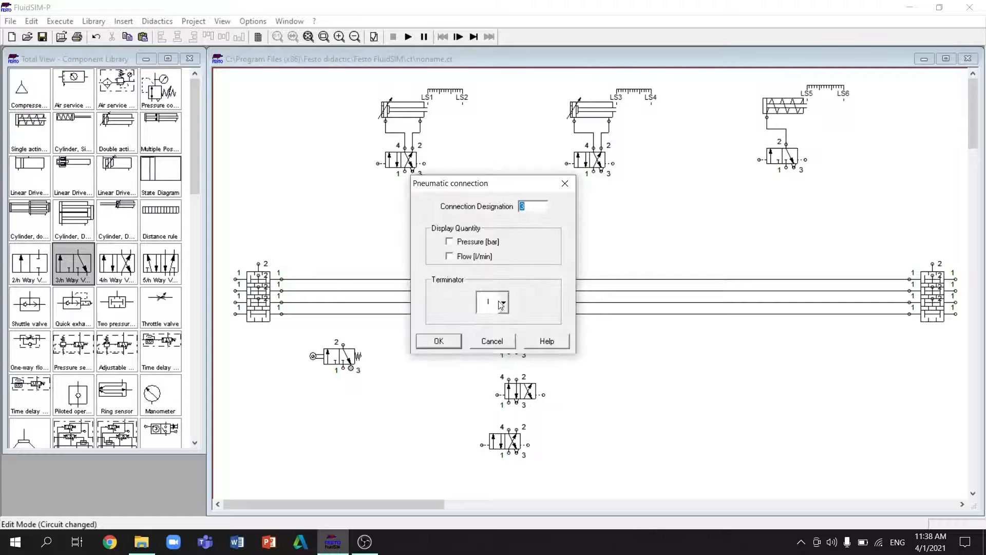
{"action": "left_click", "coordinate": [501, 305]}
{"action": "left_click", "coordinate": [491, 363]}
{"action": "left_click", "coordinate": [439, 341]}
- Place the roller valve below and left of the second cylinder's way valve and make five copies of it
{"action": "left_click", "coordinate": [339, 357]}
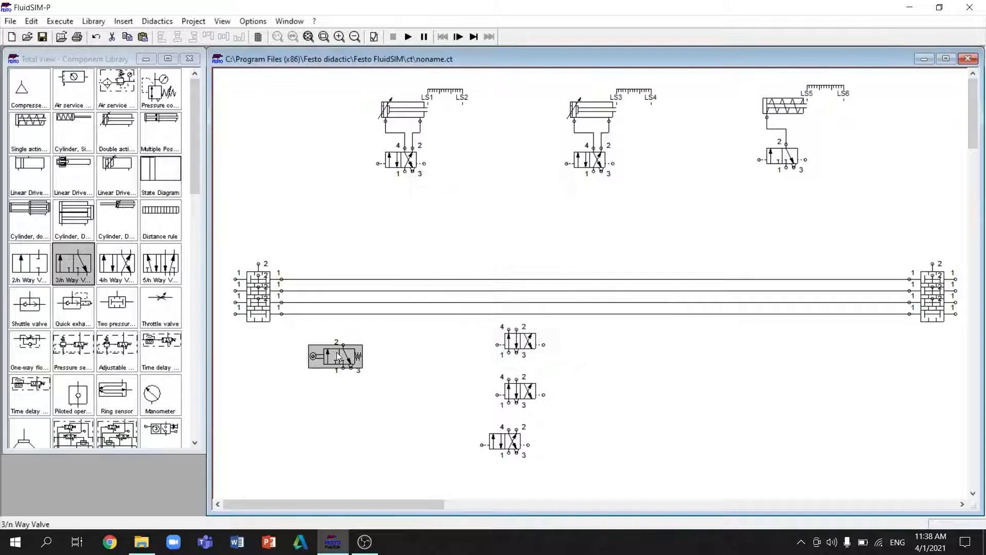
{"action": "left_click_drag", "start_coordinate": [339, 357], "coordinate": [518, 186]}
{"action": "left_click", "coordinate": [623, 288]}
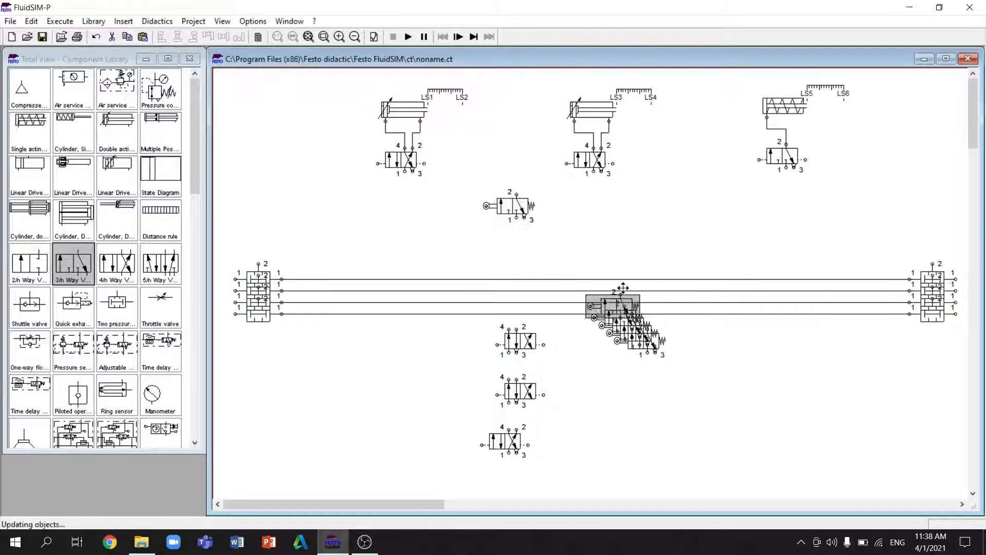
- Place one roller valve copy near the third cylinder and connect both upper roller valves' port 2 to the adjacent way valves' left pilot ports
{"action": "left_click_drag", "start_coordinate": [623, 288], "coordinate": [716, 207]}
{"action": "left_click", "coordinate": [667, 225]}
{"action": "left_click", "coordinate": [611, 204]}
{"action": "left_click_drag", "start_coordinate": [567, 164], "coordinate": [517, 194]}
{"action": "left_click_drag", "start_coordinate": [760, 160], "coordinate": [725, 194]}
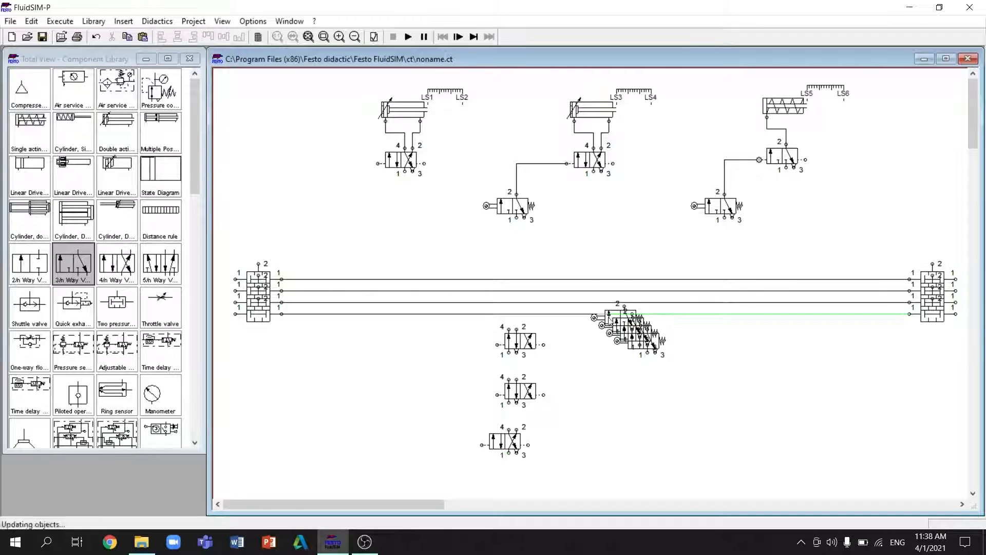
- Spread out the four remaining roller valves, stacking two right of the 4/n valve column and placing two beneath the lowest 4/n valve
{"action": "mouse_move", "coordinate": [575, 331]}
{"action": "left_mouse_down"}
{"action": "mouse_move", "coordinate": [687, 348]}
{"action": "mouse_move", "coordinate": [688, 376]}
{"action": "left_mouse_up"}
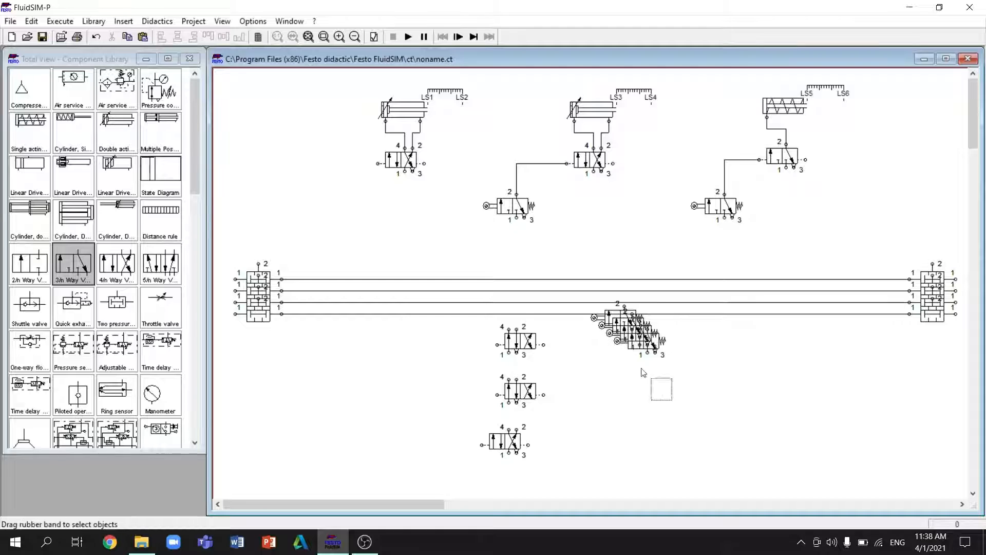
{"action": "left_click_drag", "start_coordinate": [613, 331], "coordinate": [661, 360]}
{"action": "left_click", "coordinate": [779, 411]}
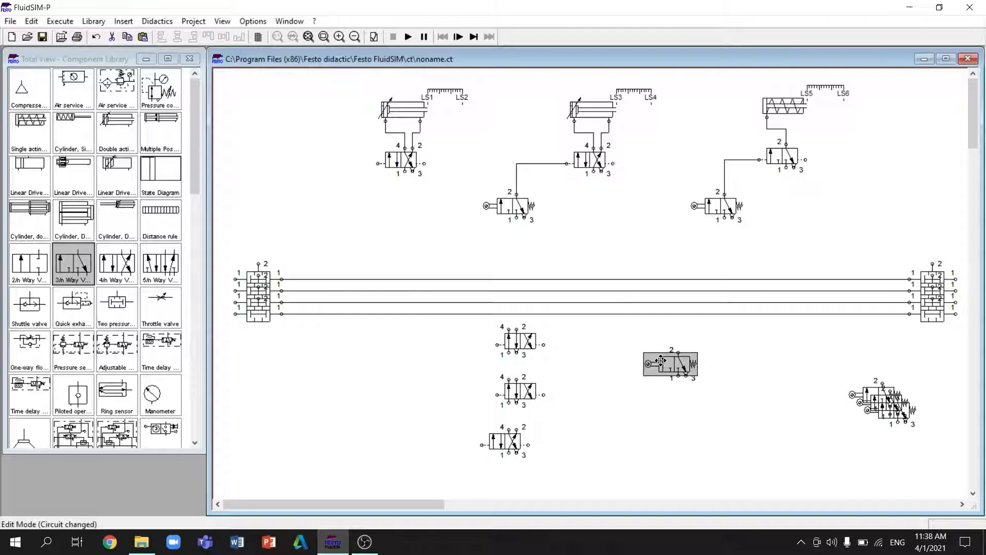
{"action": "left_click_drag", "start_coordinate": [872, 392], "coordinate": [667, 407]}
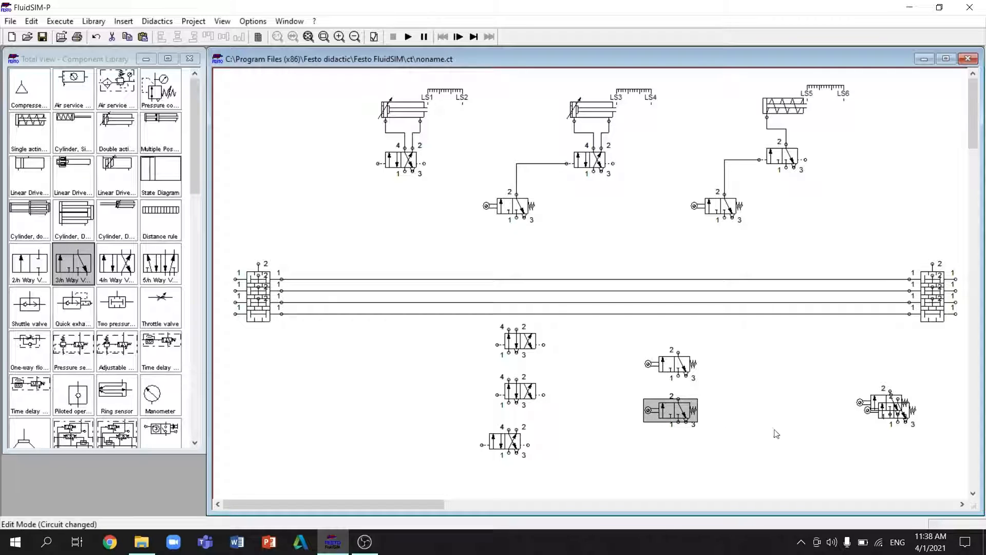
{"action": "left_click_drag", "start_coordinate": [863, 403], "coordinate": [543, 470]}
{"action": "left_click_drag", "start_coordinate": [870, 411], "coordinate": [436, 472]}
{"action": "left_click", "coordinate": [391, 457]}
{"action": "left_click", "coordinate": [435, 476]}
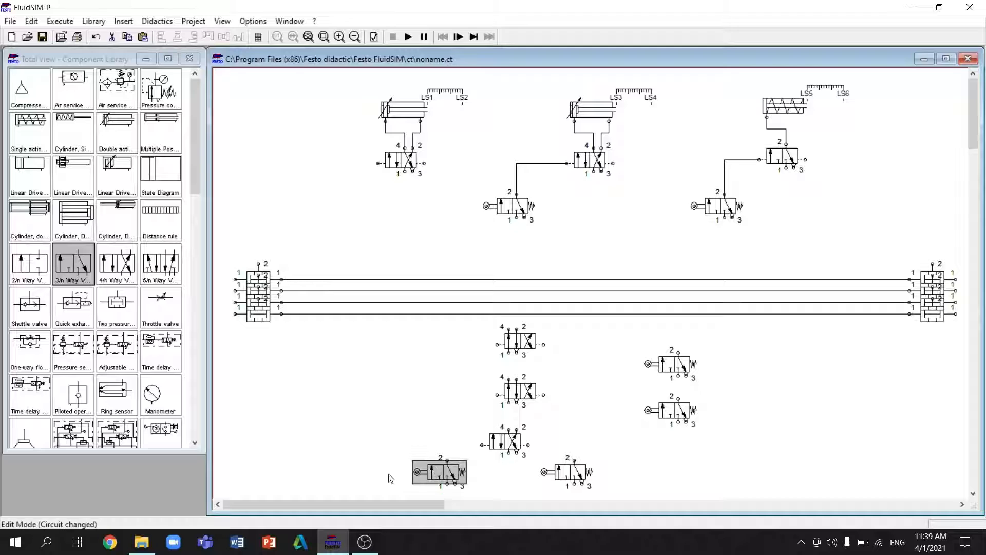
- Add a 3/n way valve, an air service unit and a compressed air supply below the lines' left end, and maximize the circuit window
{"action": "left_click_drag", "start_coordinate": [73, 263], "coordinate": [257, 405]}
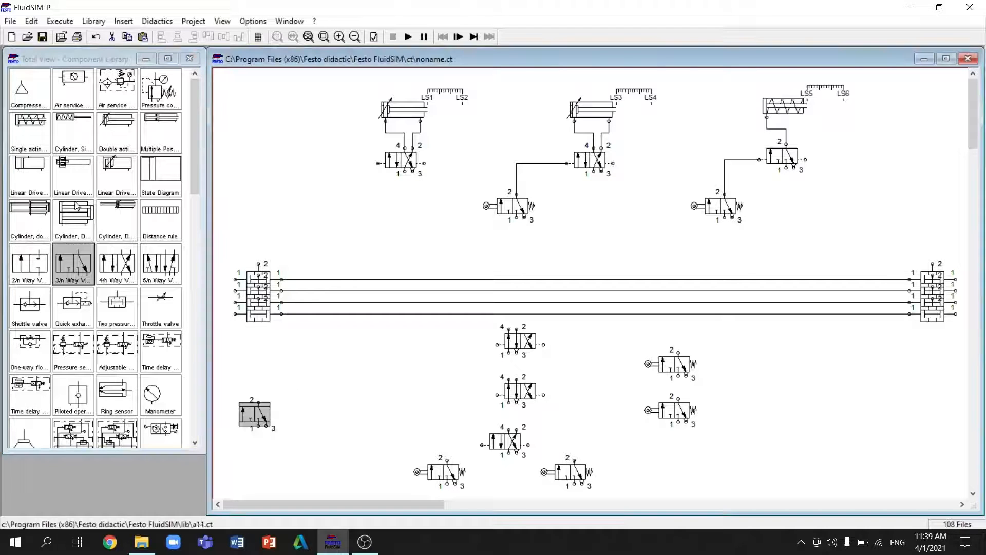
{"action": "left_click_drag", "start_coordinate": [73, 85], "coordinate": [266, 465]}
{"action": "left_click_drag", "start_coordinate": [32, 98], "coordinate": [69, 171]}
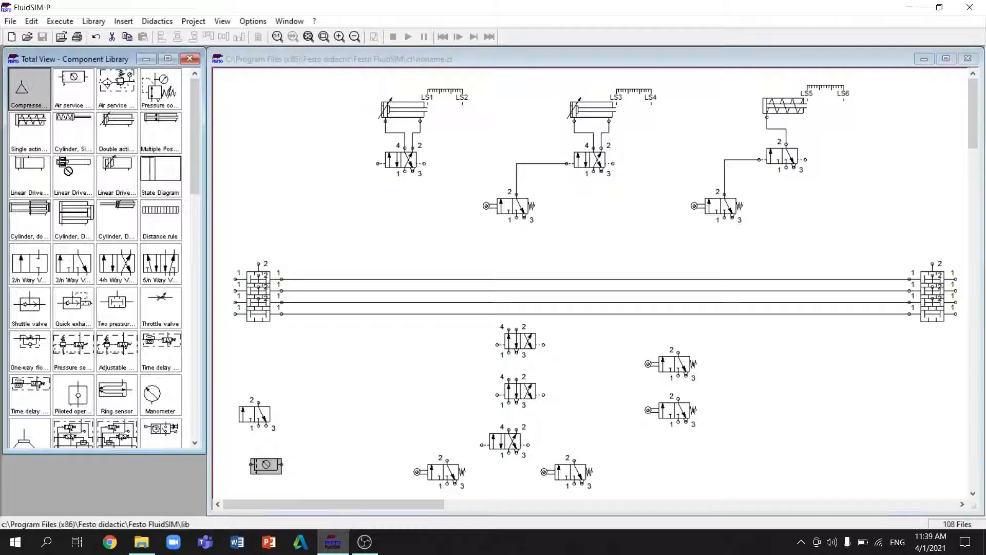
{"action": "left_click_drag", "start_coordinate": [218, 455], "coordinate": [228, 446]}
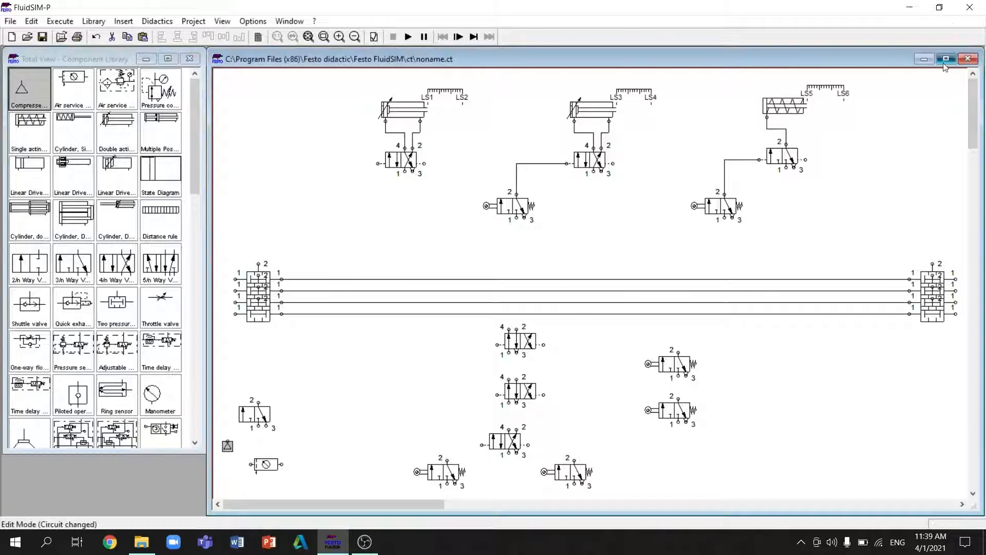
{"action": "left_click", "coordinate": [945, 61]}
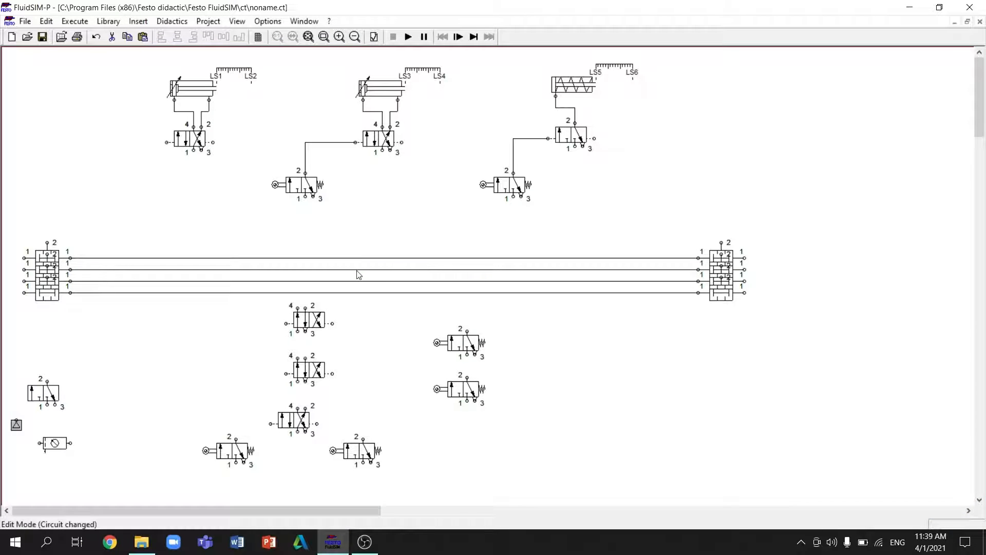
- Connect the top 4/n valve's ports 4 and 2 to the first two lines, its right pilot to the upper roller valve, and its left pilot to the third line
{"action": "left_click_drag", "start_coordinate": [298, 308], "coordinate": [305, 270]}
{"action": "left_click_drag", "start_coordinate": [332, 324], "coordinate": [467, 331]}
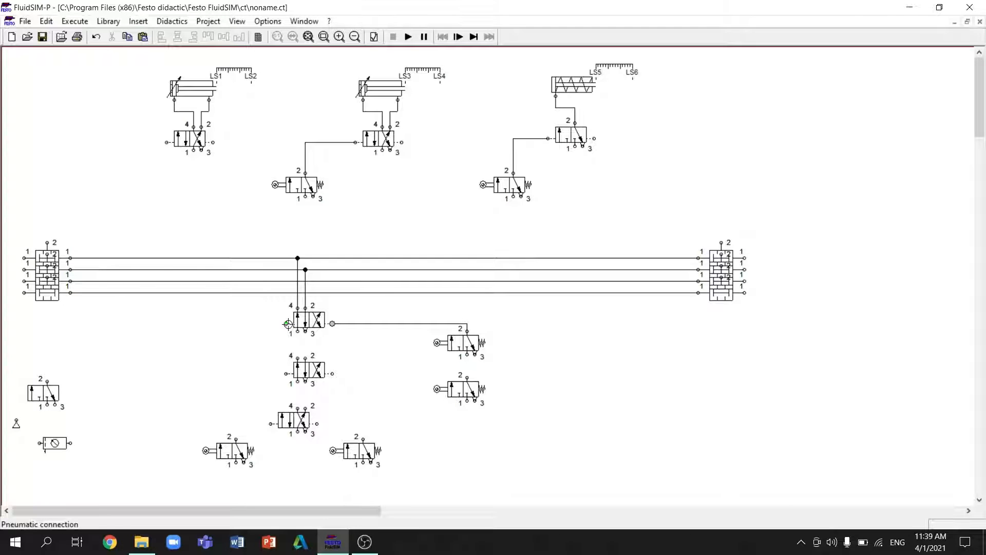
{"action": "left_click_drag", "start_coordinate": [279, 322], "coordinate": [267, 281]}
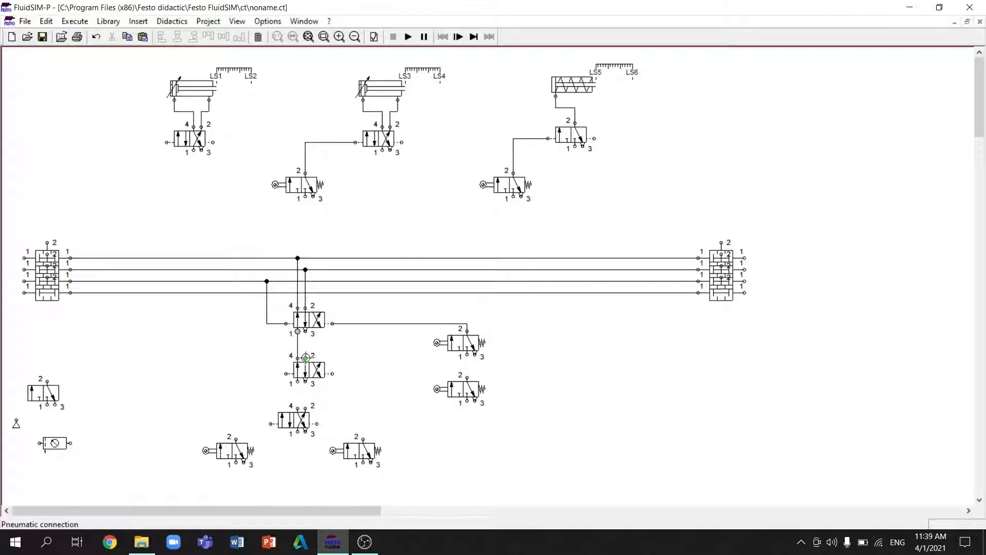
- Connect the middle 4/n valve to the top valve's port 1, the third line, the adjacent roller valve and the fourth line, rerouting lines off the valves
{"action": "left_click_drag", "start_coordinate": [306, 358], "coordinate": [357, 287]}
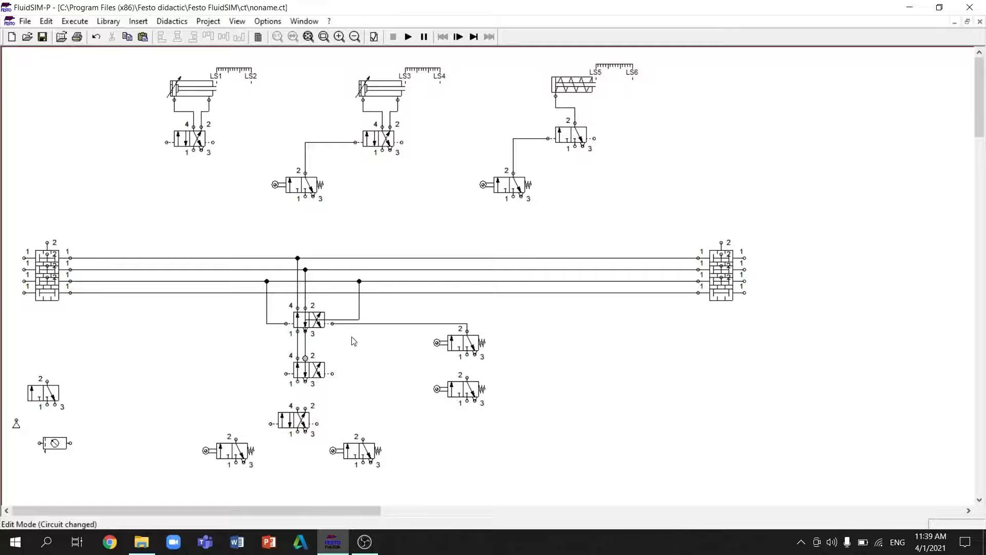
{"action": "left_click", "coordinate": [348, 323]}
{"action": "left_click", "coordinate": [347, 323]}
{"action": "left_click_drag", "start_coordinate": [344, 320], "coordinate": [342, 342]}
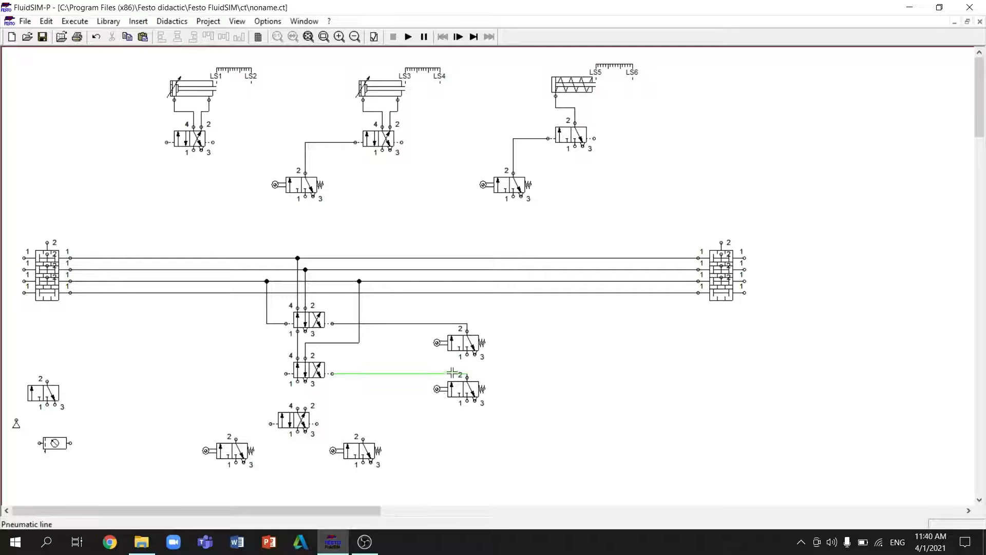
{"action": "left_click_drag", "start_coordinate": [452, 372], "coordinate": [434, 370]}
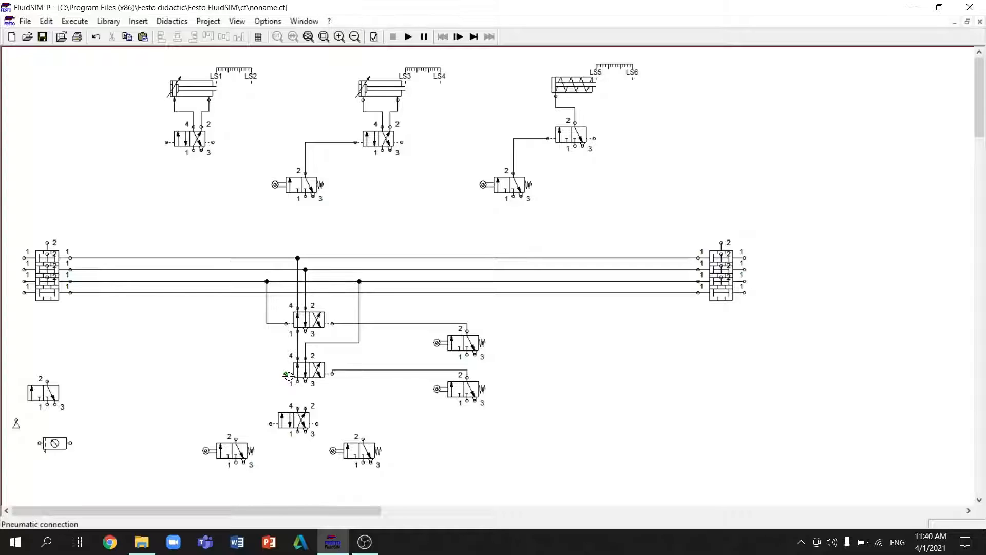
{"action": "left_click_drag", "start_coordinate": [223, 307], "coordinate": [235, 293]}
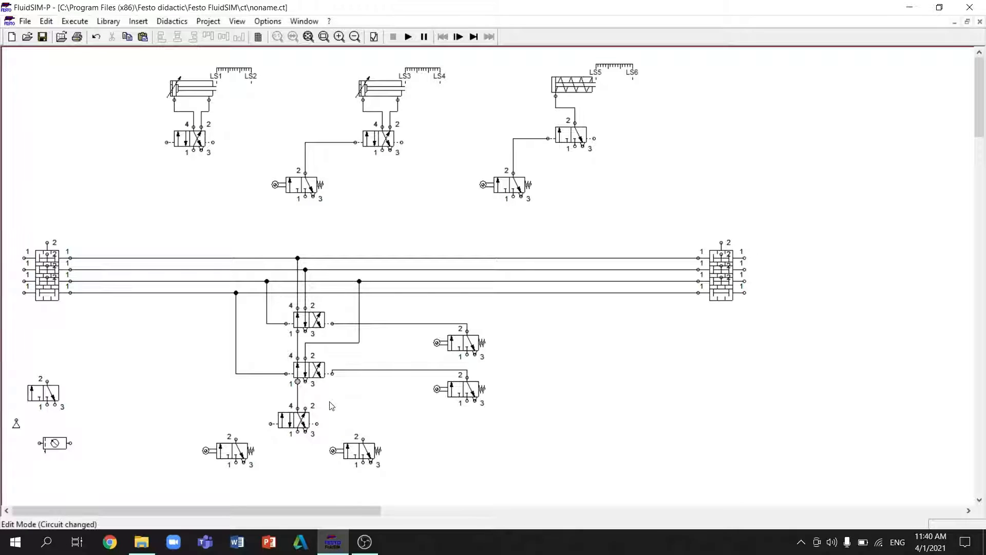
- Connect the lowest 4/n valve to the middle valve's port 1, the fourth line and the two roller valves beneath it
{"action": "left_click_drag", "start_coordinate": [371, 321], "coordinate": [381, 294]}
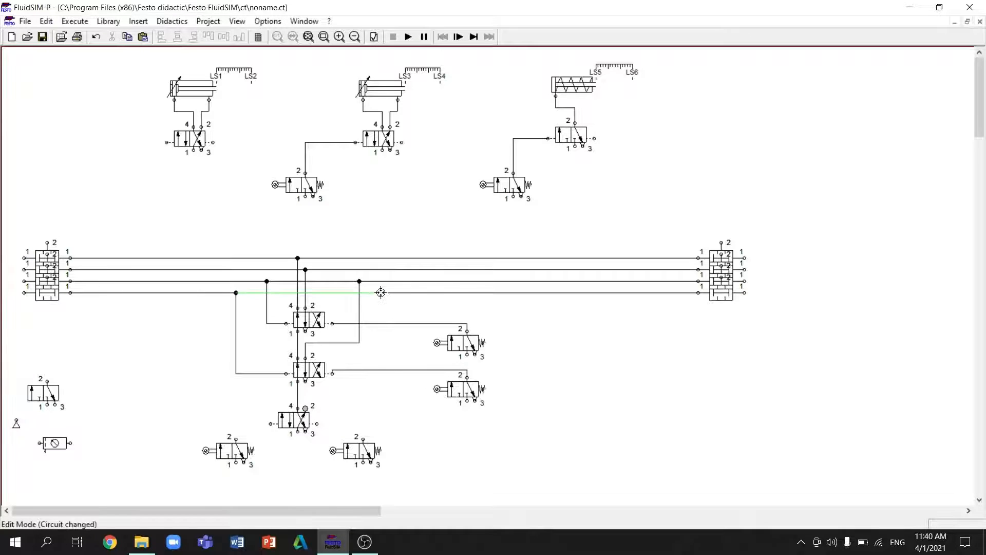
{"action": "left_click_drag", "start_coordinate": [359, 351], "coordinate": [349, 393]}
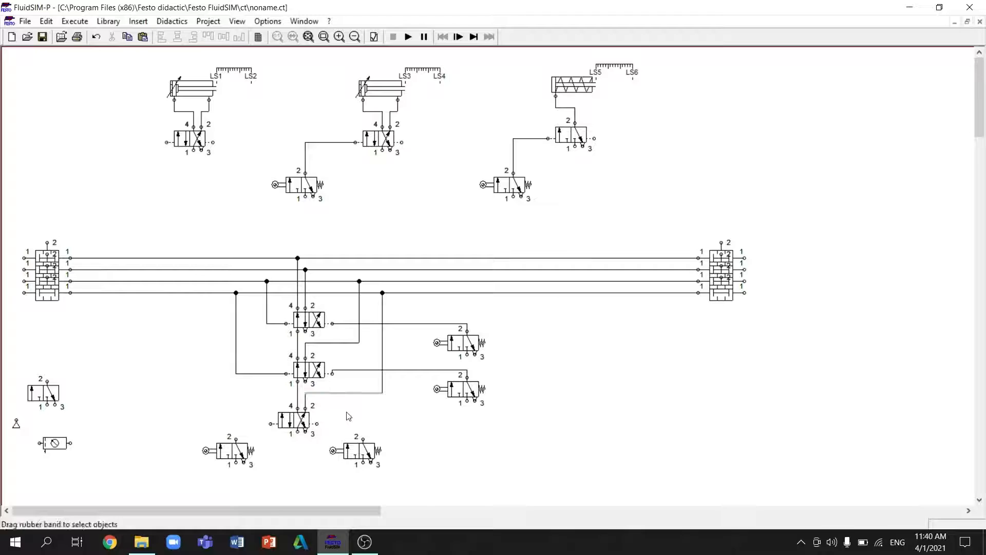
{"action": "left_click_drag", "start_coordinate": [317, 424], "coordinate": [358, 437]}
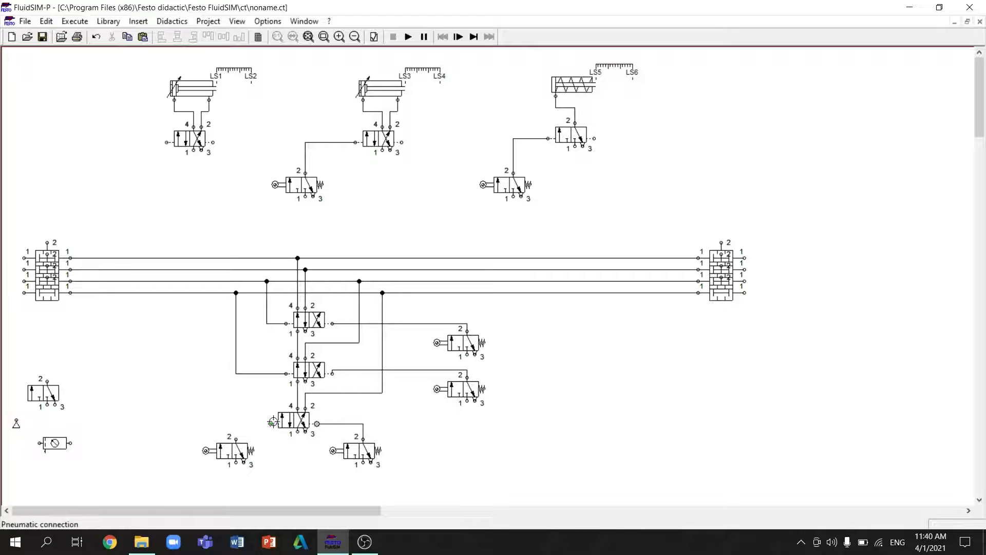
{"action": "left_click_drag", "start_coordinate": [271, 423], "coordinate": [236, 439]}
- Configure the unconfigured 3/n way valve with manual pushbutton actuation on the left and spring return on the right
{"action": "double_click", "coordinate": [40, 396]}
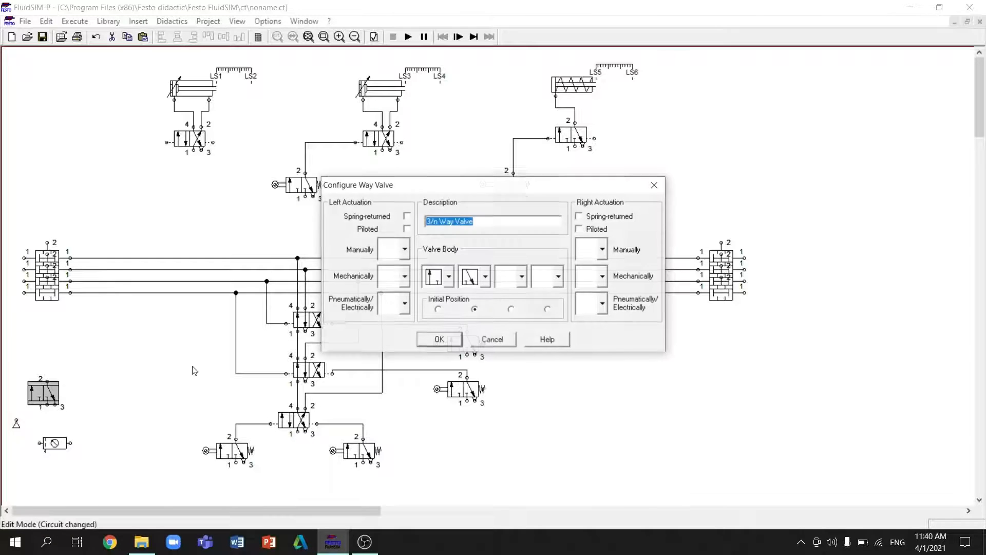
{"action": "left_click", "coordinate": [405, 249]}
{"action": "left_click", "coordinate": [402, 313]}
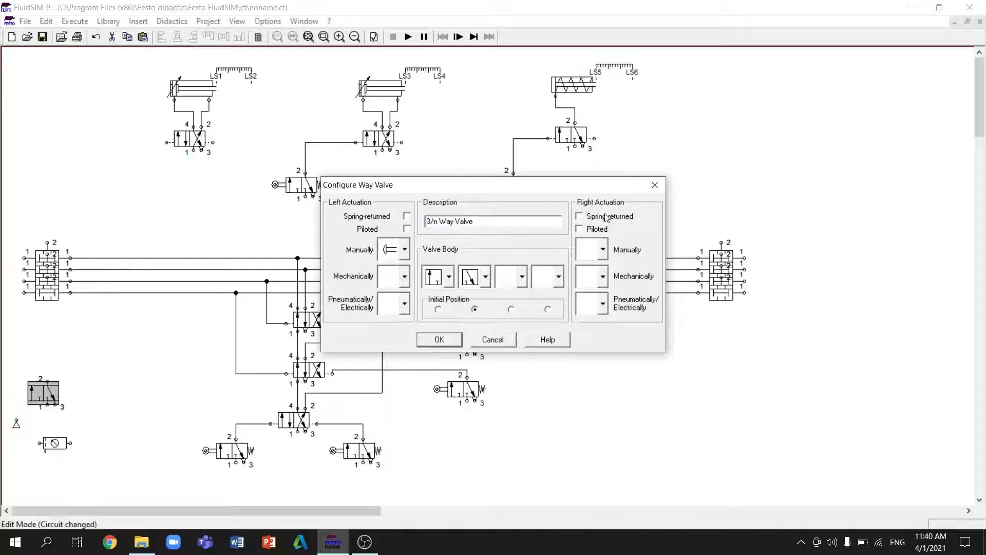
{"action": "left_click", "coordinate": [439, 340]}
- Set an exhaust terminator on port 3 of the pushbutton valve
{"action": "double_click", "coordinate": [56, 405]}
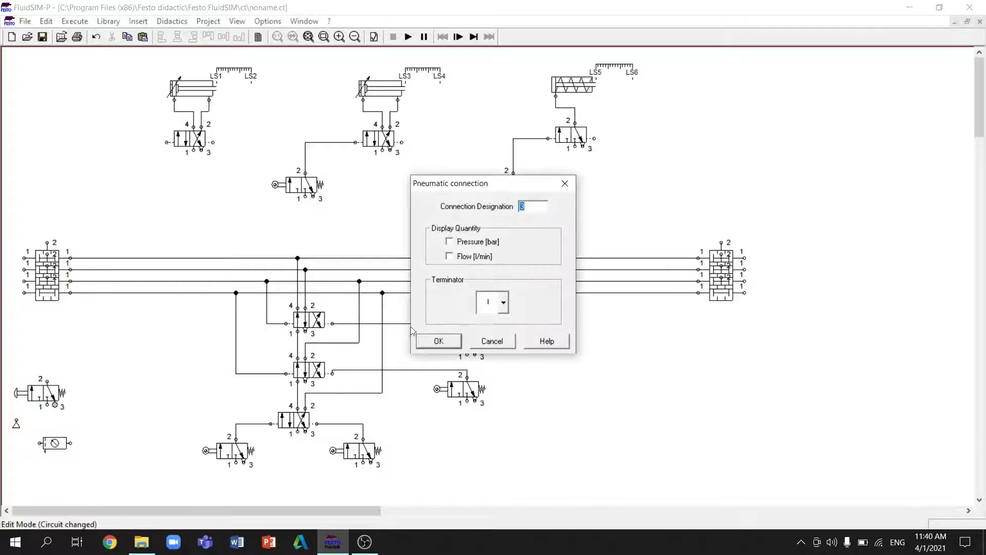
{"action": "left_click", "coordinate": [504, 307]}
{"action": "left_click", "coordinate": [493, 365]}
{"action": "left_click", "coordinate": [442, 342]}
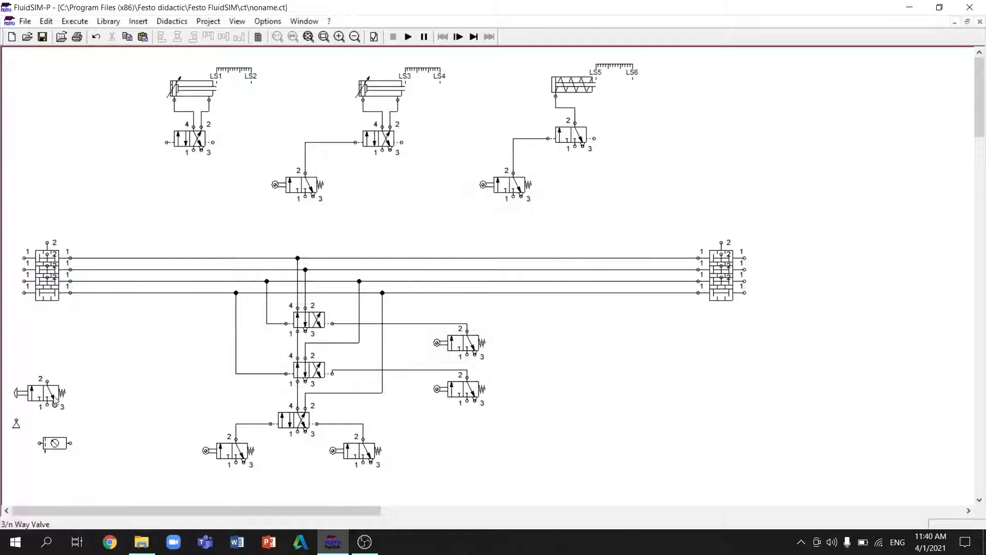
- Move the pushbutton valve beneath the lower-left roller valve, lower the air service unit, and connect the compressed air supply to its inlet
{"action": "left_click_drag", "start_coordinate": [61, 399], "coordinate": [230, 489]}
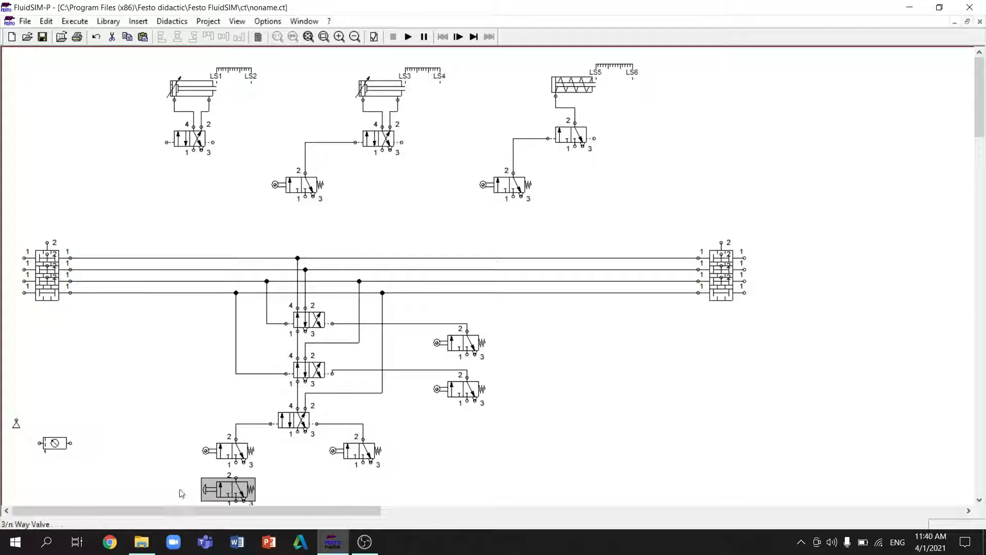
{"action": "scroll", "coordinate": [147, 440], "scroll_direction": "down", "scroll_amount": 3}
{"action": "left_click", "coordinate": [55, 366]}
{"action": "left_click_drag", "start_coordinate": [55, 366], "coordinate": [64, 445]}
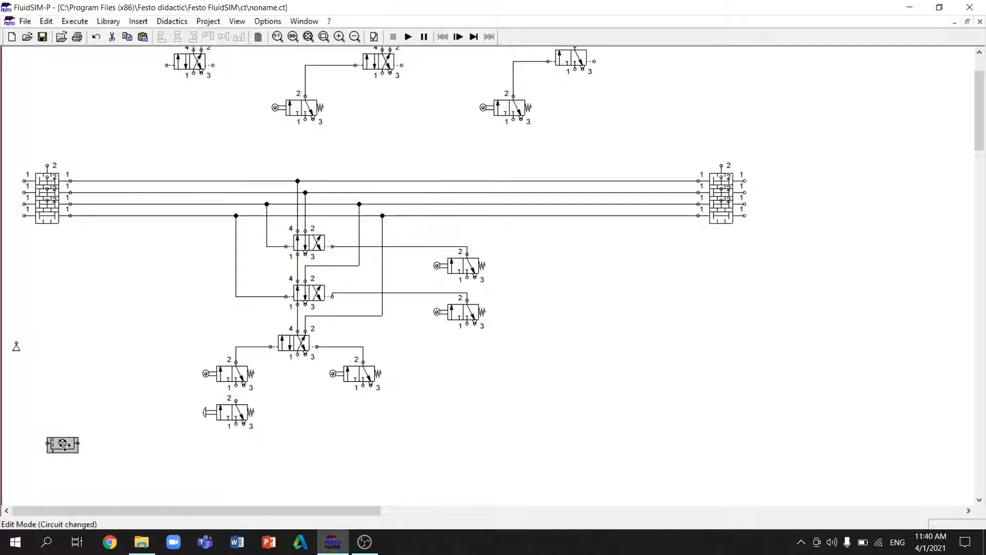
{"action": "left_click_drag", "start_coordinate": [16, 346], "coordinate": [47, 443]}
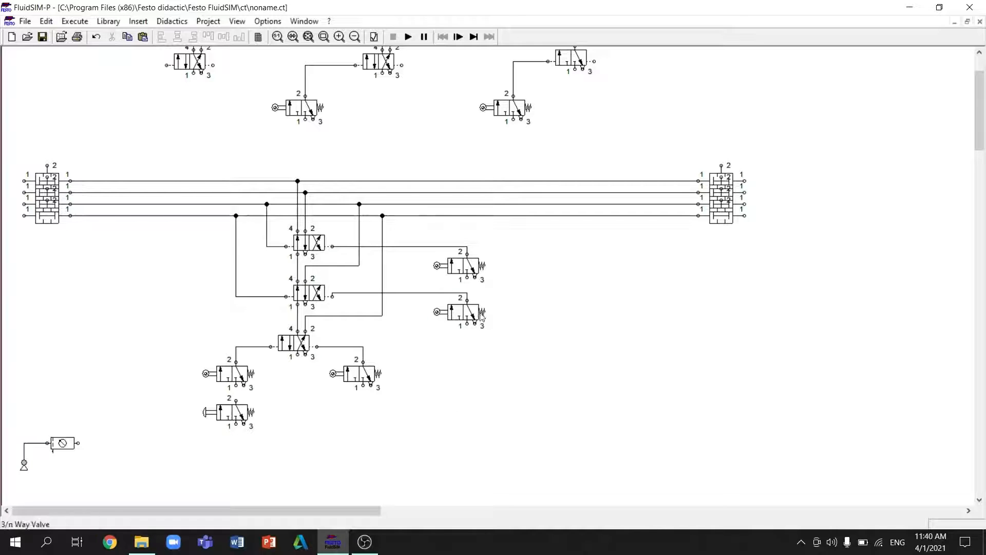
- Connect port 1 of the lower-left roller valve to port 2 of the pushbutton valve
{"action": "scroll", "coordinate": [482, 317], "scroll_direction": "up", "scroll_amount": 1}
{"action": "scroll", "coordinate": [282, 399], "scroll_direction": "down", "scroll_amount": 1}
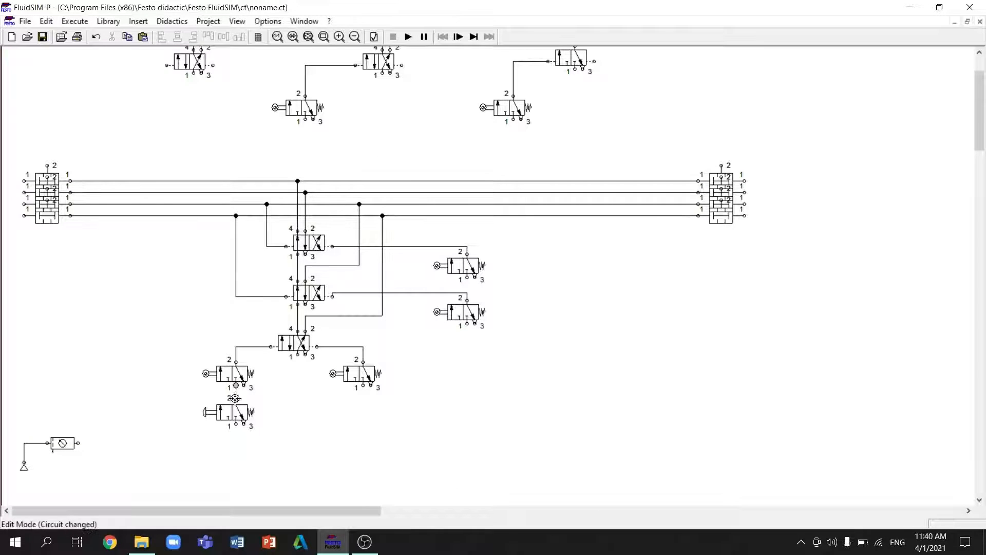
{"action": "scroll", "coordinate": [285, 401], "scroll_direction": "up", "scroll_amount": 2}
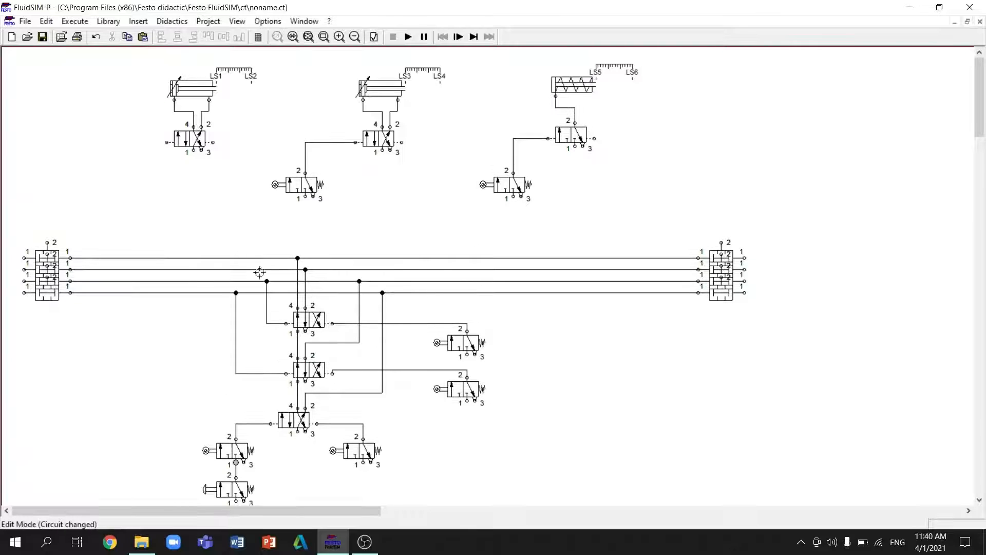
- Connect the first cylinder valve's pilots to lines one and two, the adjacent roller valve's port 1 to line two, and the second cylinder valve's right pilot to line three
{"action": "left_click_drag", "start_coordinate": [149, 255], "coordinate": [151, 258]}
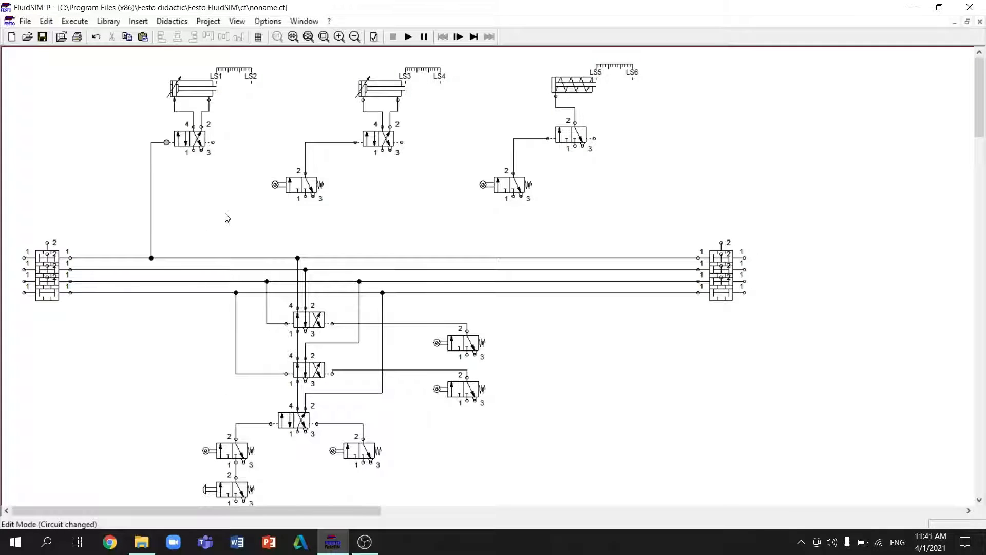
{"action": "left_click_drag", "start_coordinate": [213, 142], "coordinate": [215, 270]}
{"action": "left_click_drag", "start_coordinate": [305, 196], "coordinate": [325, 269]}
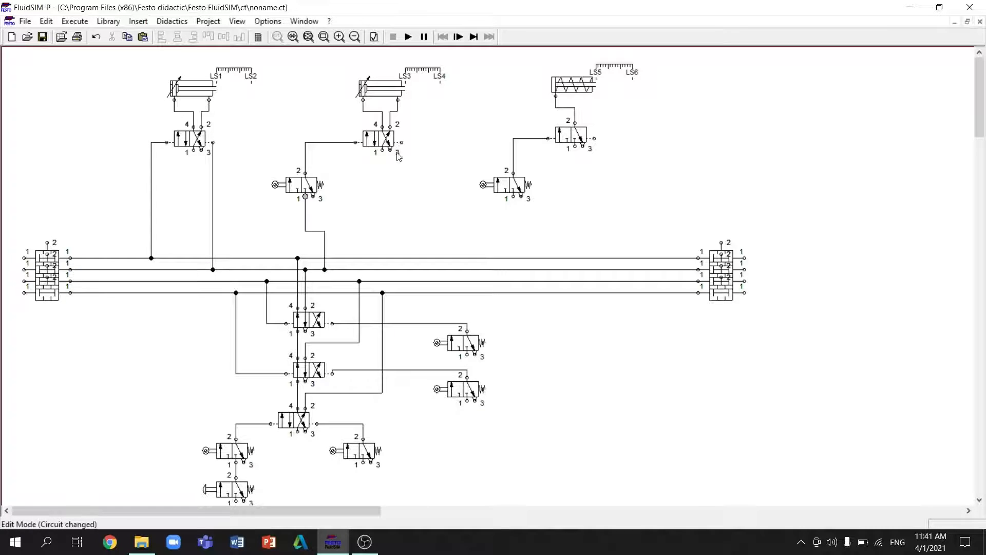
{"action": "left_click_drag", "start_coordinate": [401, 142], "coordinate": [417, 281]}
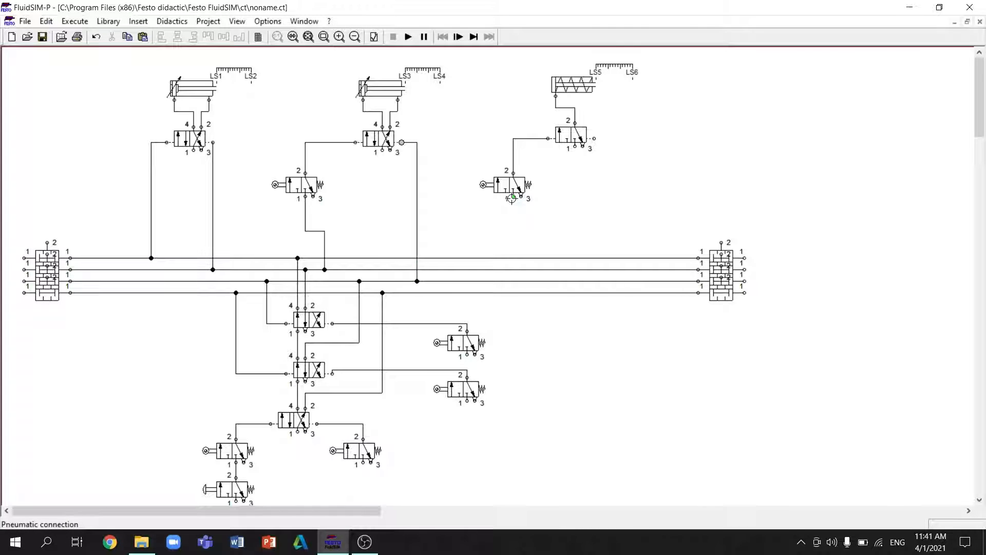
- Connect port 1 of the third cylinder's roller valve to line three and the third cylinder valve's right pilot to line four
{"action": "left_click_drag", "start_coordinate": [512, 199], "coordinate": [513, 281]}
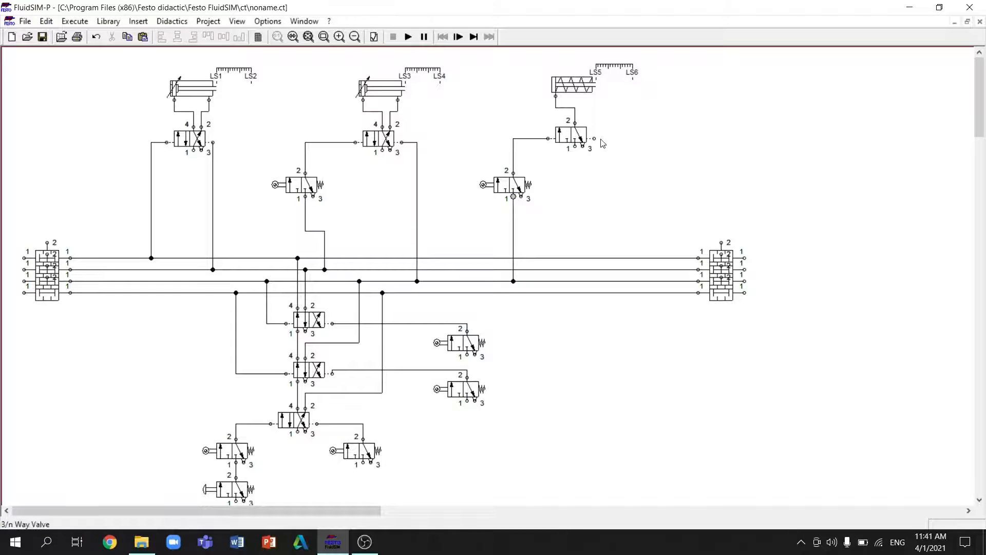
{"action": "left_click_drag", "start_coordinate": [594, 139], "coordinate": [610, 293]}
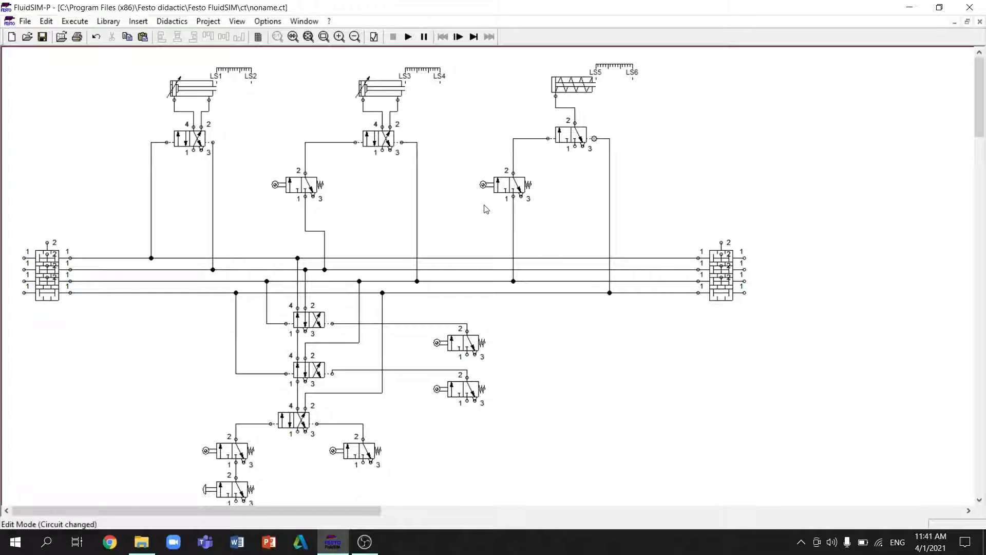
- Connect the air service unit's outlet to port 1 of the third cylinder valve, and supply port 1 of the two right-hand roller valves from it
{"action": "scroll", "coordinate": [551, 241], "scroll_direction": "down", "scroll_amount": 3}
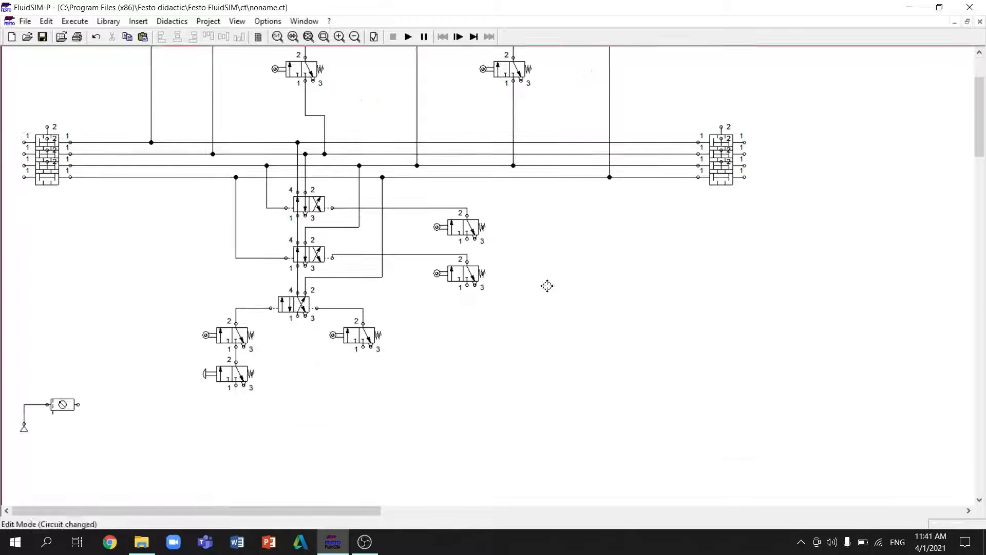
{"action": "left_click_drag", "start_coordinate": [174, 440], "coordinate": [78, 405]}
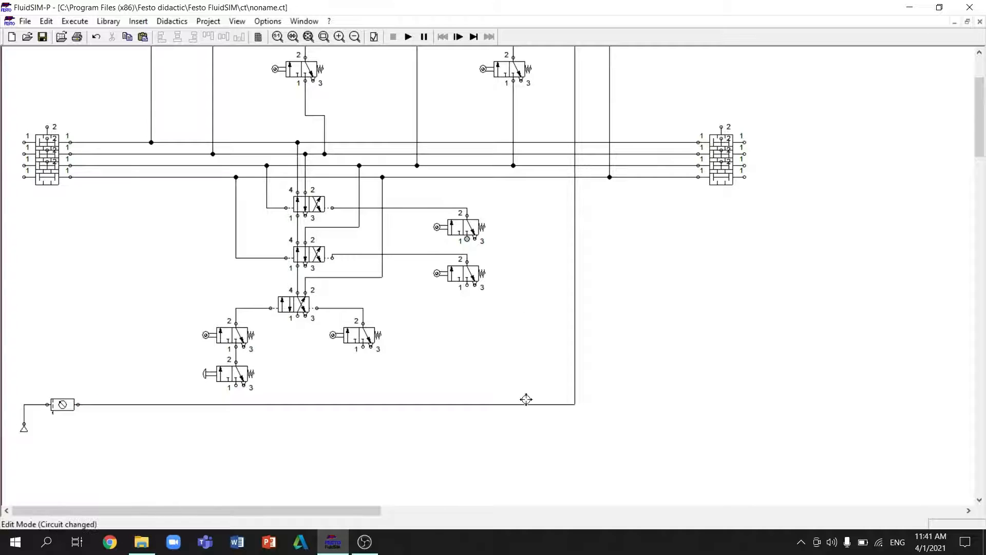
{"action": "left_click_drag", "start_coordinate": [525, 406], "coordinate": [514, 245]}
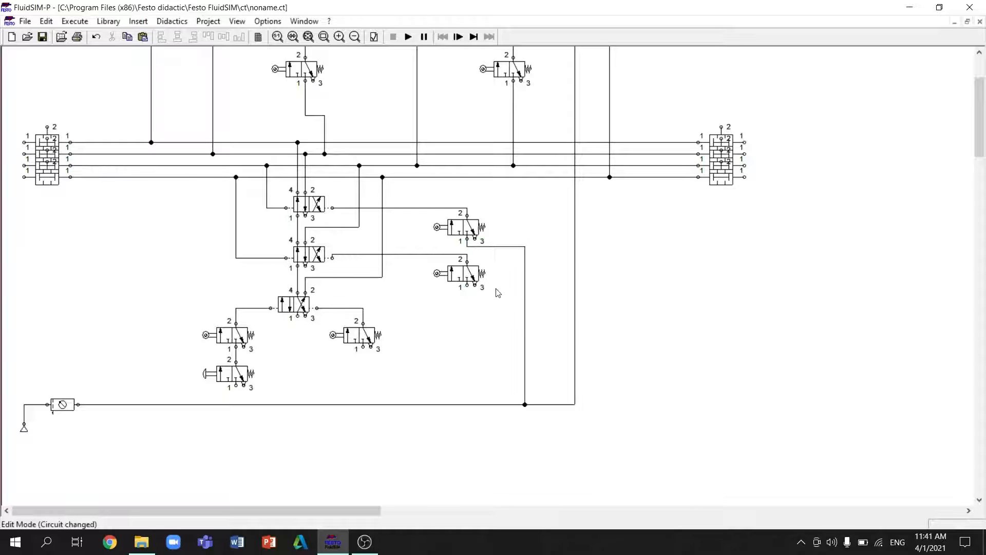
{"action": "left_click_drag", "start_coordinate": [464, 403], "coordinate": [467, 285]}
- Connect port 1 of the lower-right roller valve, the pushbutton valve and the lowest group-switching valve to the supply line
{"action": "left_click_drag", "start_coordinate": [363, 347], "coordinate": [359, 379]}
{"action": "left_click_drag", "start_coordinate": [364, 402], "coordinate": [363, 405]}
{"action": "left_click_drag", "start_coordinate": [299, 394], "coordinate": [297, 404]}
- Connect port 1 of the second and first cylinder valves to the supply line
{"action": "scroll", "coordinate": [276, 359], "scroll_direction": "up", "scroll_amount": 3}
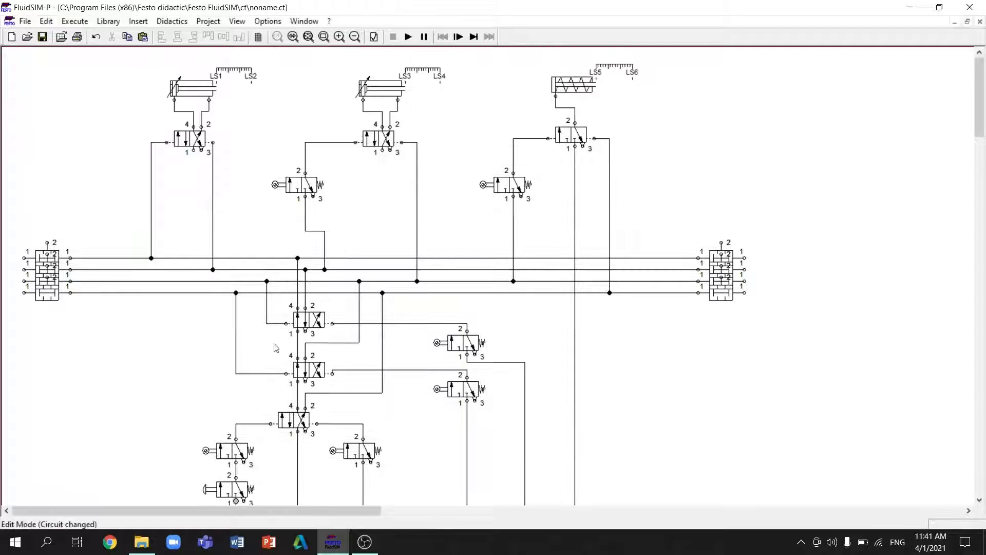
{"action": "scroll", "coordinate": [391, 267], "scroll_direction": "down", "scroll_amount": 3}
{"action": "left_click_drag", "start_coordinate": [382, 165], "coordinate": [401, 405]}
{"action": "scroll", "coordinate": [389, 177], "scroll_direction": "up", "scroll_amount": 2}
{"action": "left_click_drag", "start_coordinate": [384, 192], "coordinate": [401, 189]}
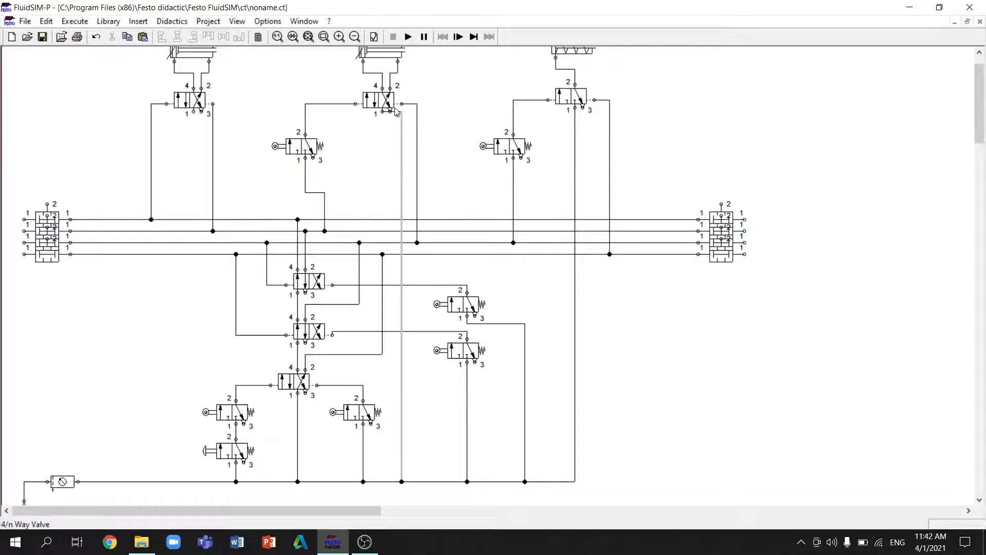
{"action": "left_click_drag", "start_coordinate": [395, 111], "coordinate": [394, 131]}
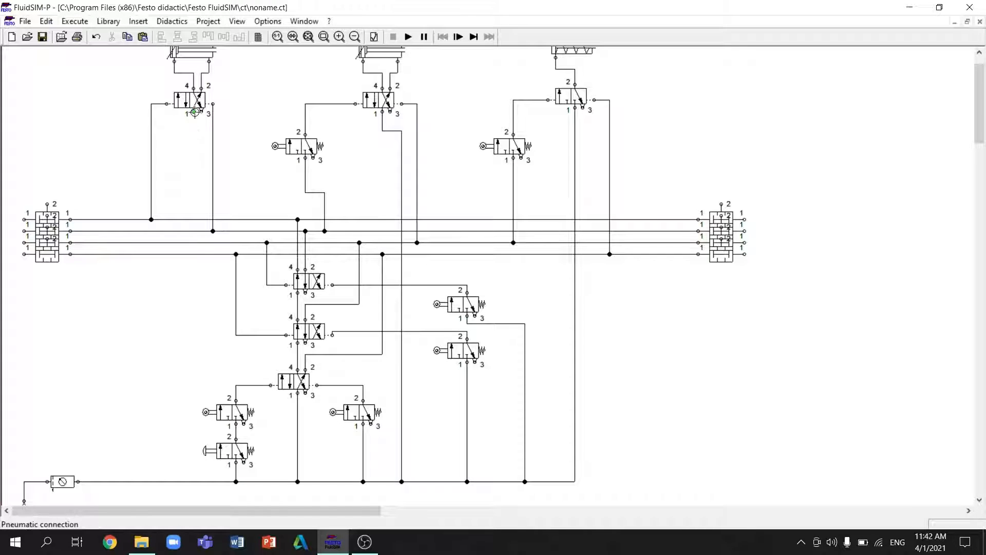
{"action": "left_click_drag", "start_coordinate": [194, 112], "coordinate": [190, 482]}
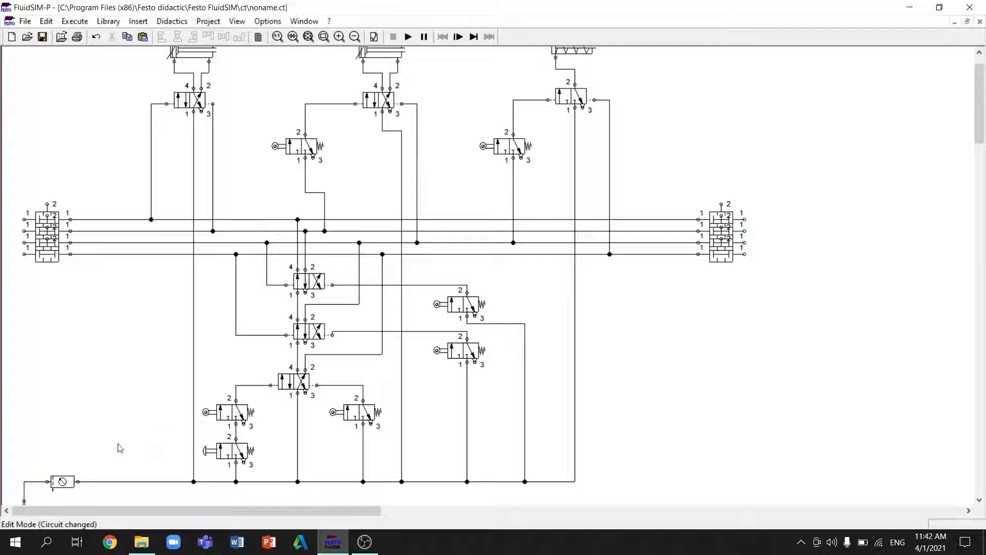
- Delete the stacks of distributor blocks at both ends of the four group lines
{"action": "left_click_drag", "start_coordinate": [22, 290], "coordinate": [88, 194]}
{"action": "key", "text": "Delete"}
{"action": "left_click_drag", "start_coordinate": [705, 293], "coordinate": [764, 209]}
{"action": "key", "text": "Delete"}
- Label the roller valve feeding the second cylinder valve LS1 and the one feeding the third cylinder valve LS3
{"action": "scroll", "coordinate": [687, 317], "scroll_direction": "up", "scroll_amount": 1}
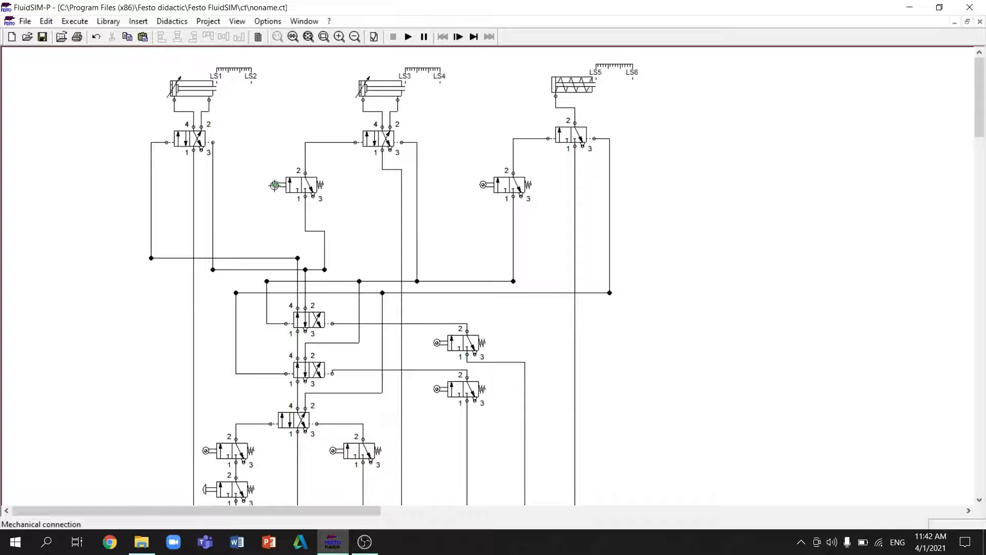
{"action": "double_click", "coordinate": [275, 185]}
{"action": "type", "text": "LS1"}
{"action": "key", "text": "Return"}
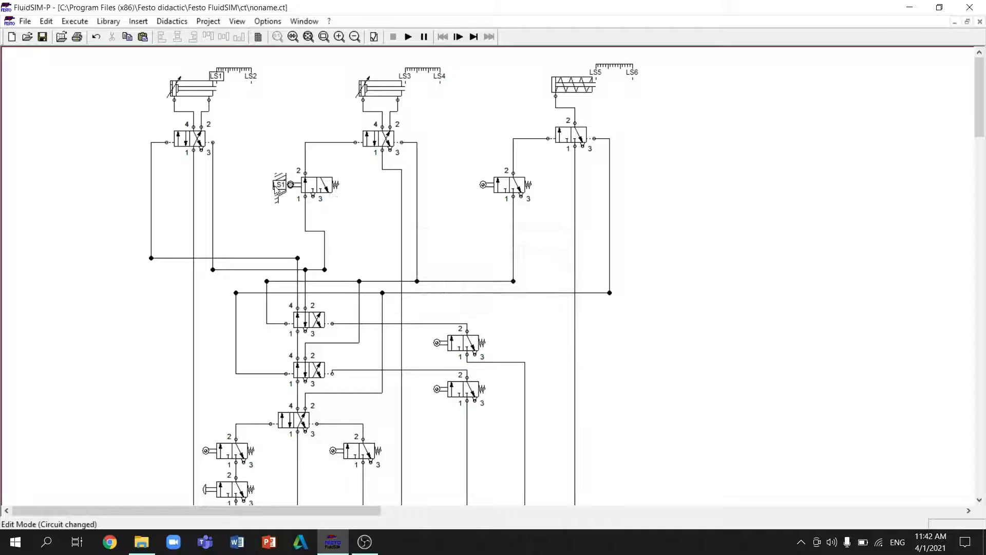
{"action": "double_click", "coordinate": [483, 185]}
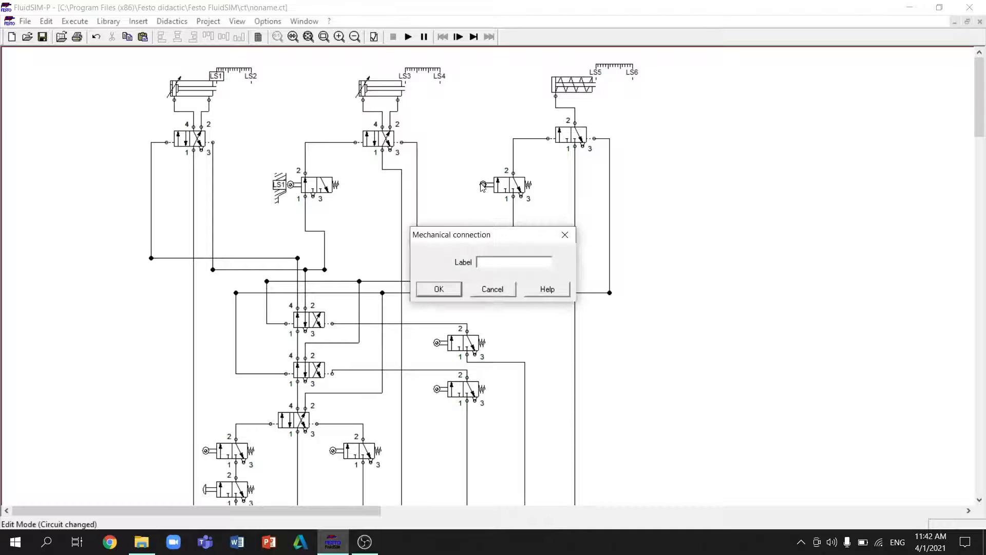
{"action": "type", "text": "LS3"}
{"action": "key", "text": "Return"}
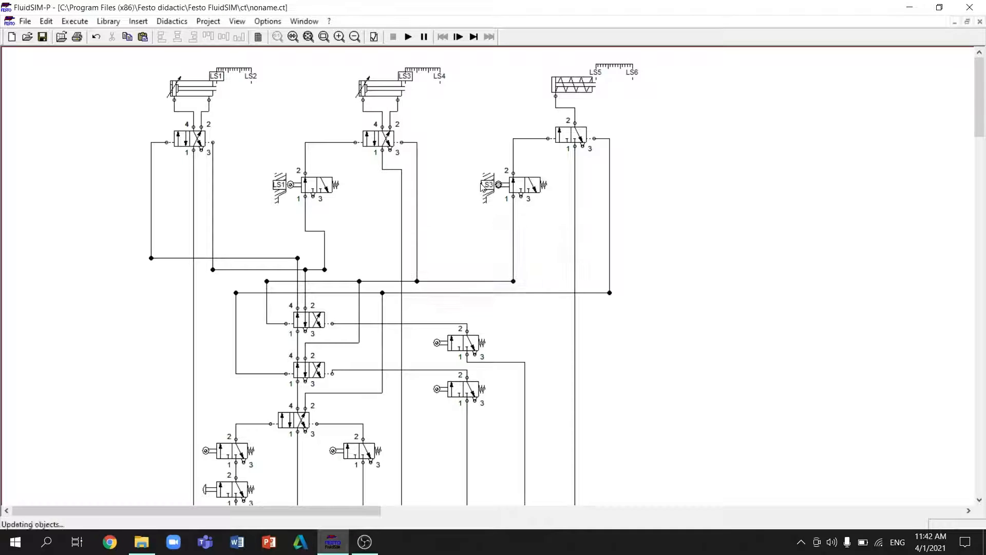
- Label the roller valves switching the upper and middle group valves LS2 and LS4
{"action": "double_click", "coordinate": [436, 341]}
{"action": "key", "text": "Return"}
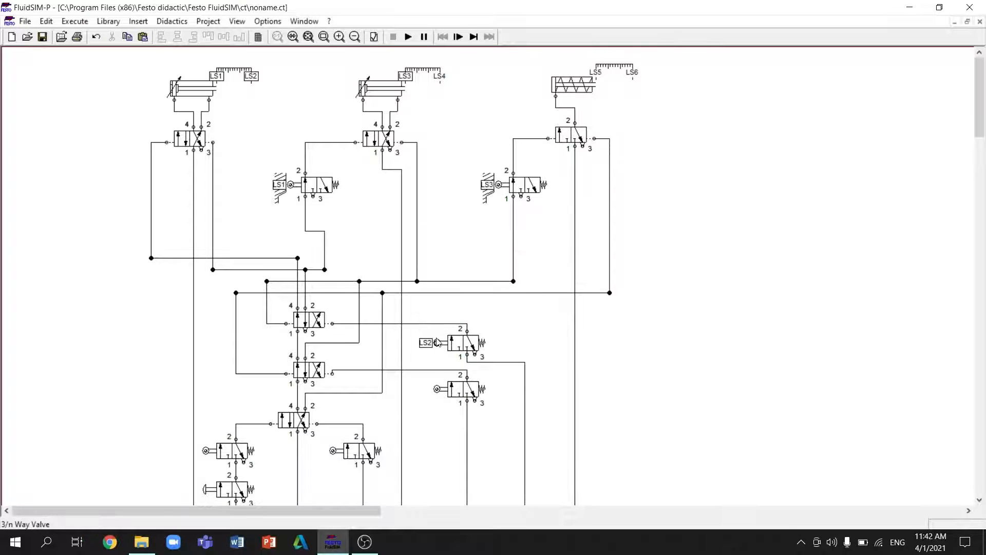
{"action": "double_click", "coordinate": [437, 389]}
{"action": "type", "text": "LS4"}
{"action": "key", "text": "Return"}
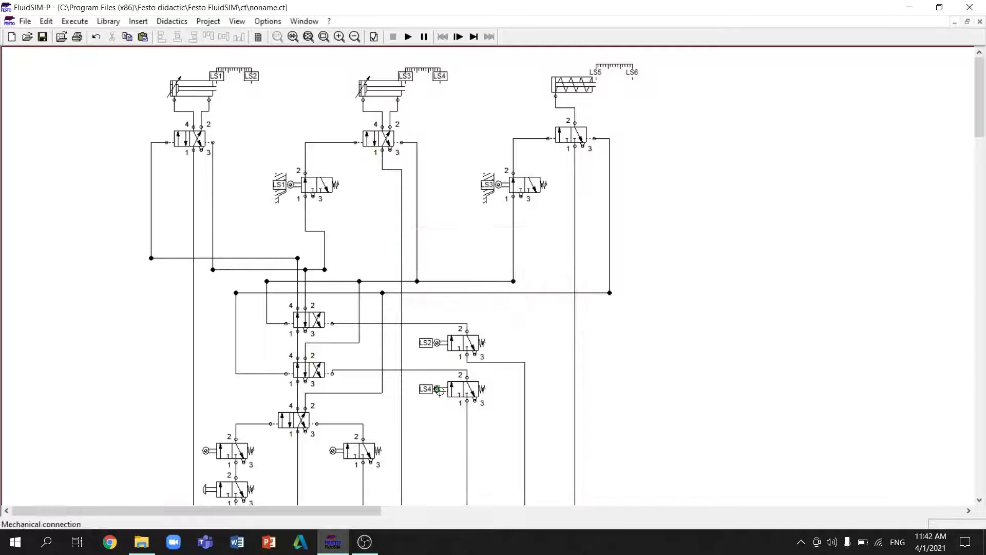
- Label the two roller valves piloting the lowest group valve LS5 on its left side and LS6 on its right
{"action": "double_click", "coordinate": [206, 451]}
{"action": "type", "text": "LS5"}
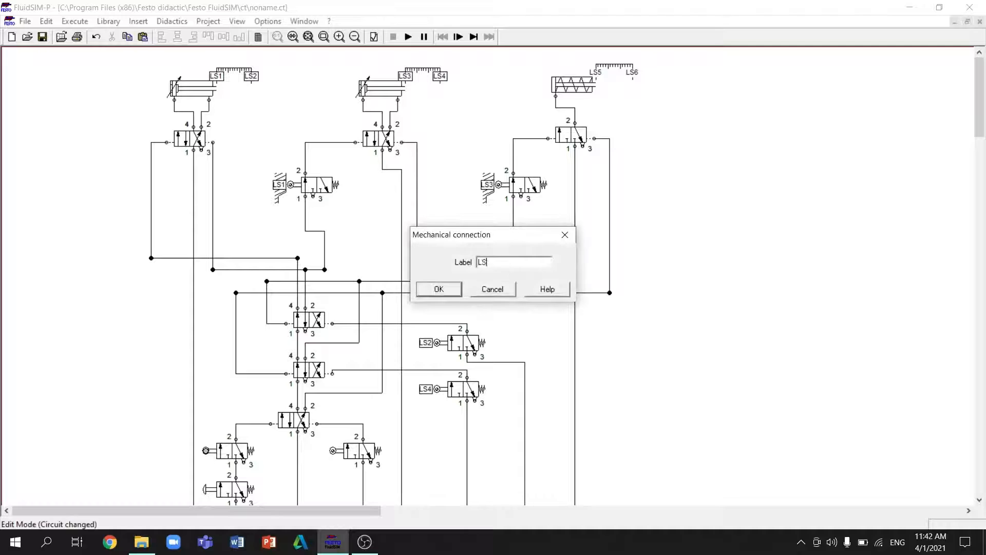
{"action": "key", "text": "Return"}
{"action": "double_click", "coordinate": [333, 448]}
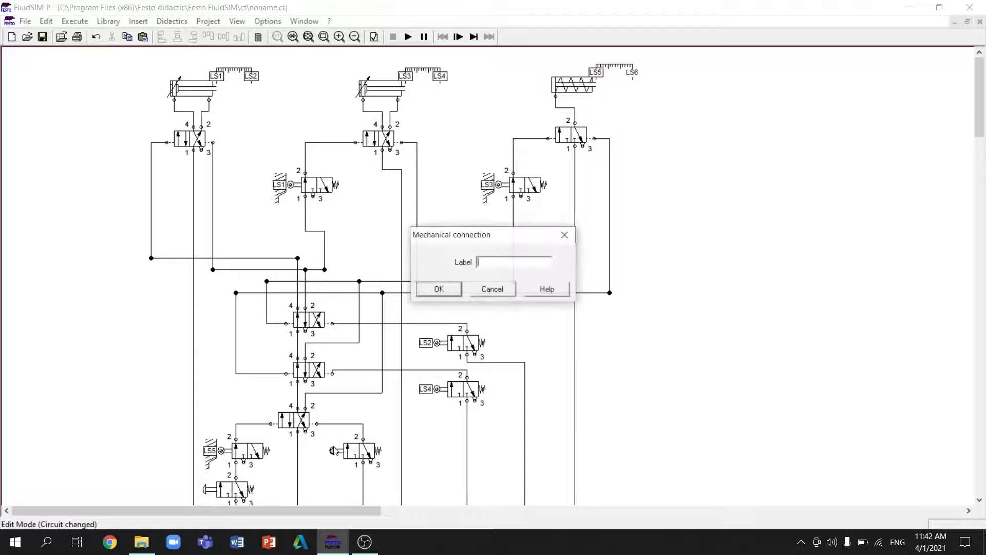
{"action": "type", "text": "LS6"}
{"action": "key", "text": "Return"}
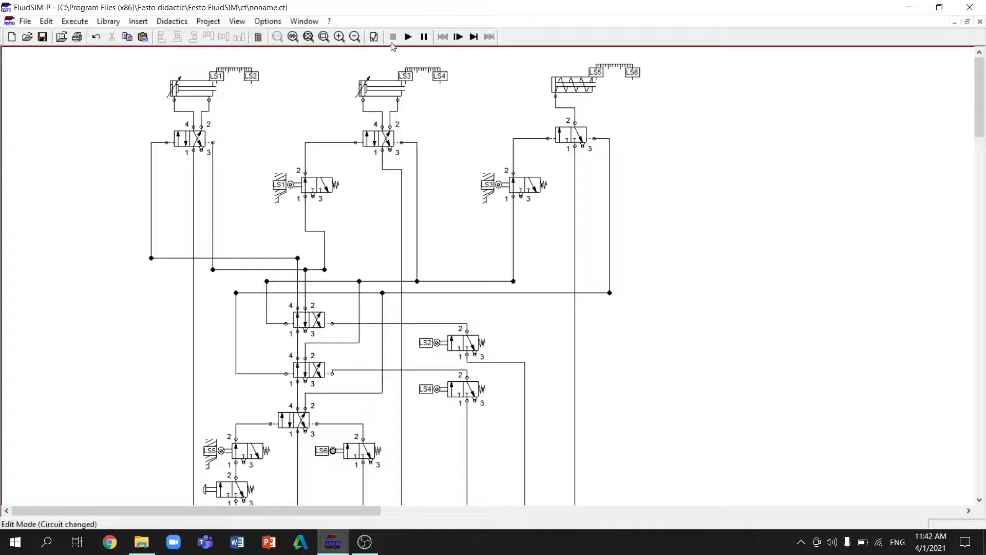
- Run the circuit simulation to check it, and stop it
{"action": "left_click", "coordinate": [408, 36]}
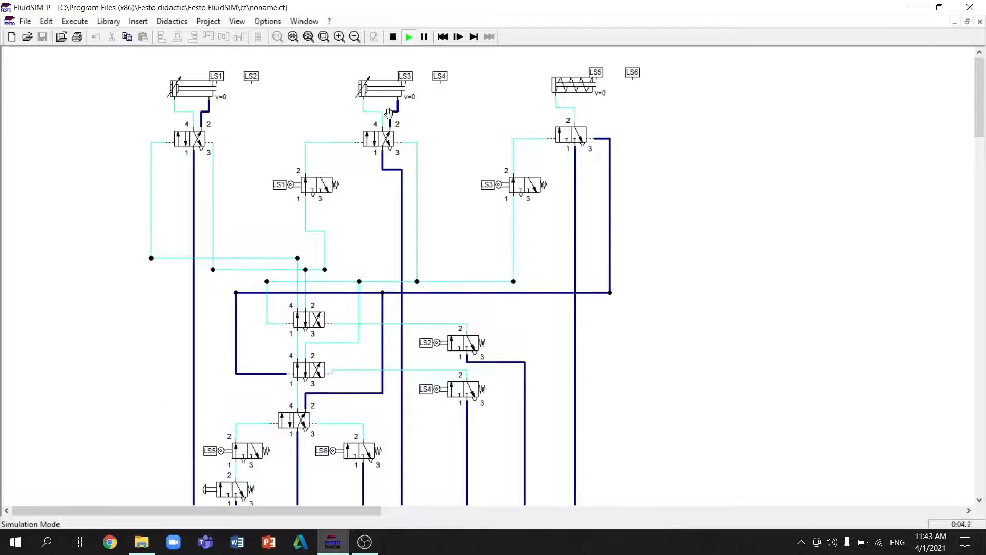
{"action": "left_click", "coordinate": [393, 37]}
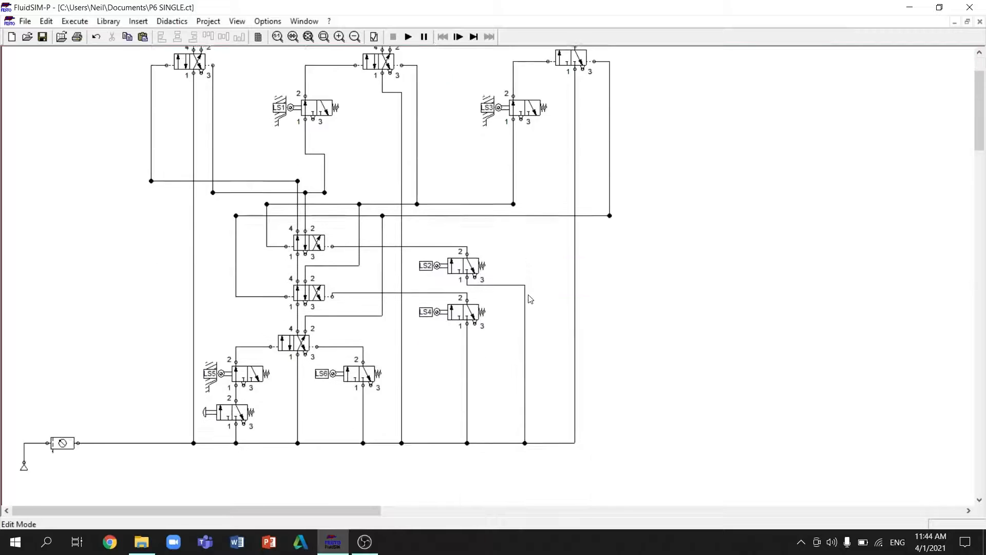
- Place a copy of the third cylinder's pilot-operated 3/n way valve in the free space near the LS2 roller valve
{"action": "scroll", "coordinate": [529, 293], "scroll_direction": "up", "scroll_amount": 3}
{"action": "left_click", "coordinate": [572, 136]}
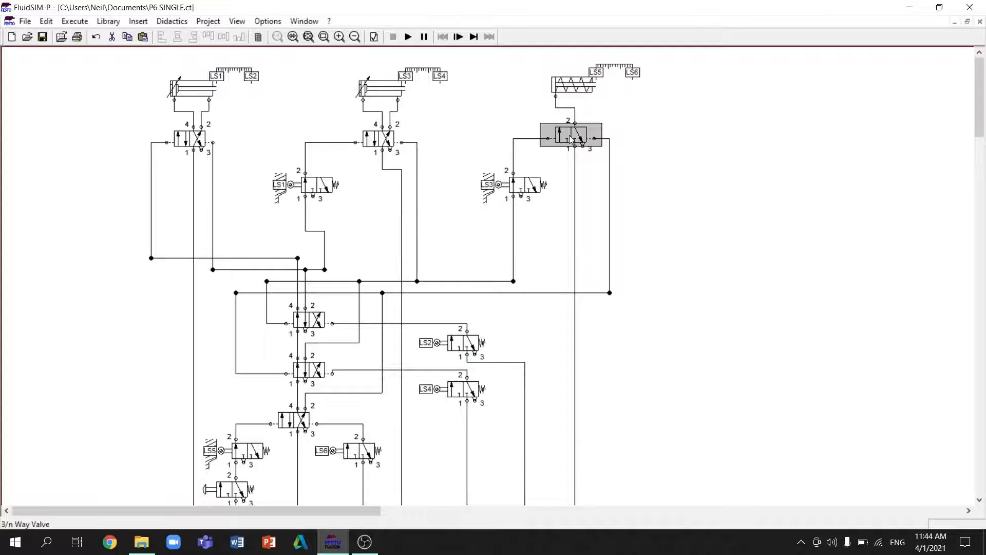
{"action": "left_click_drag", "start_coordinate": [572, 136], "coordinate": [510, 306]}
- Lower the supply line with its T-junctions, and shift the first cylinder valve's supply junction farther left
{"action": "scroll", "coordinate": [649, 278], "scroll_direction": "down", "scroll_amount": 3}
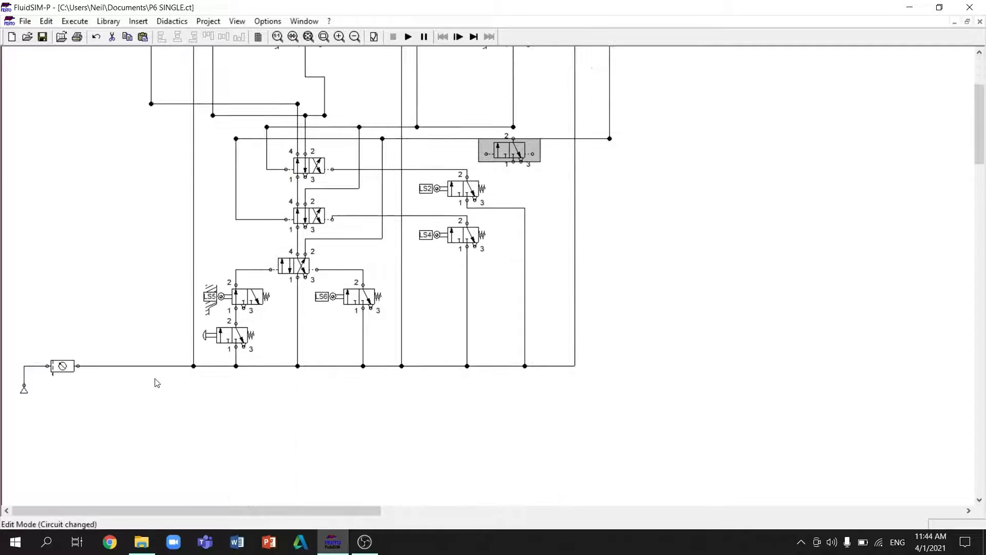
{"action": "left_click_drag", "start_coordinate": [156, 383], "coordinate": [522, 447]}
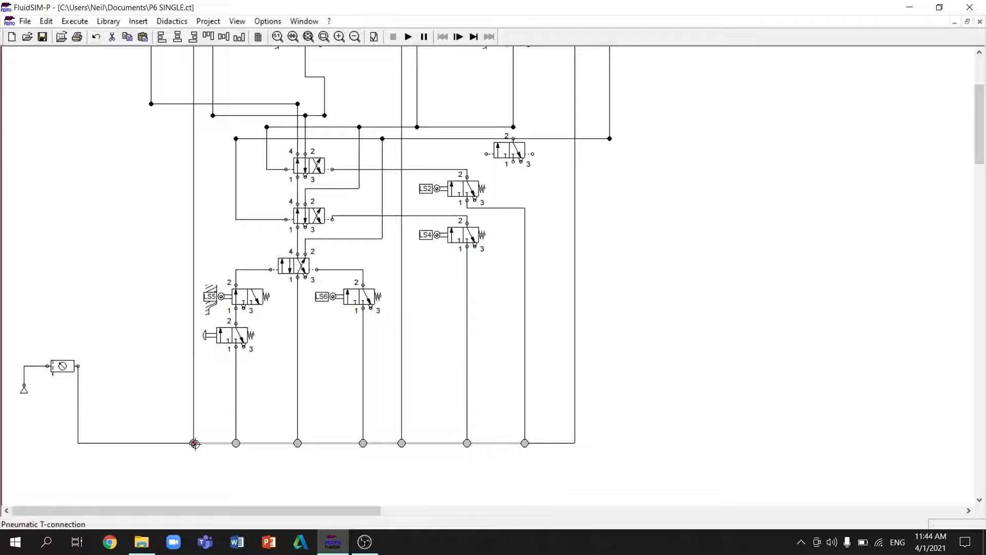
{"action": "left_click", "coordinate": [165, 432]}
{"action": "left_click_drag", "start_coordinate": [195, 443], "coordinate": [139, 443]}
- Move the pushbutton valve down and left, and delete the lines linking it to the LS5 roller valve and the supply line
{"action": "left_click_drag", "start_coordinate": [230, 336], "coordinate": [179, 390]}
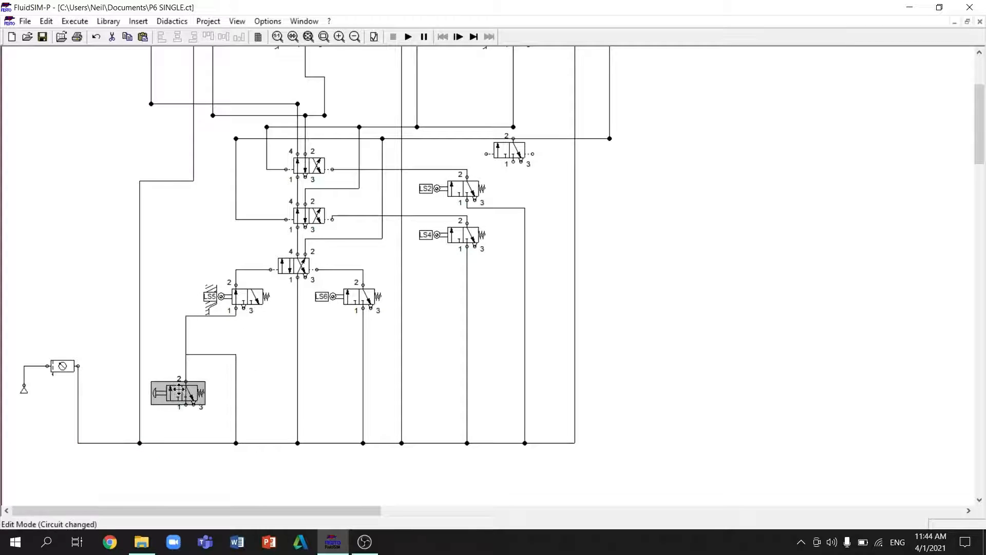
{"action": "left_click", "coordinate": [236, 389]}
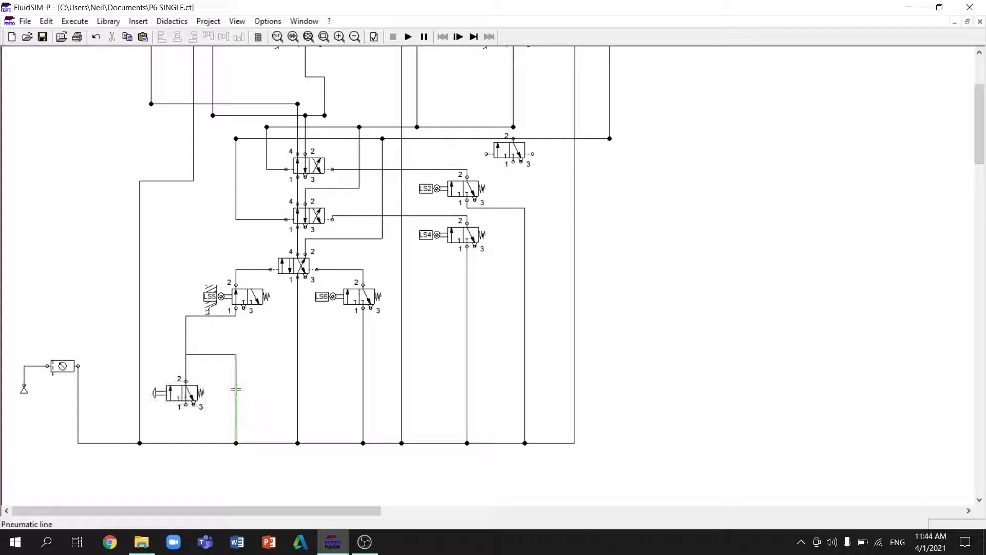
{"action": "key", "text": "Delete"}
{"action": "left_click", "coordinate": [187, 351]}
{"action": "key", "text": "Delete"}
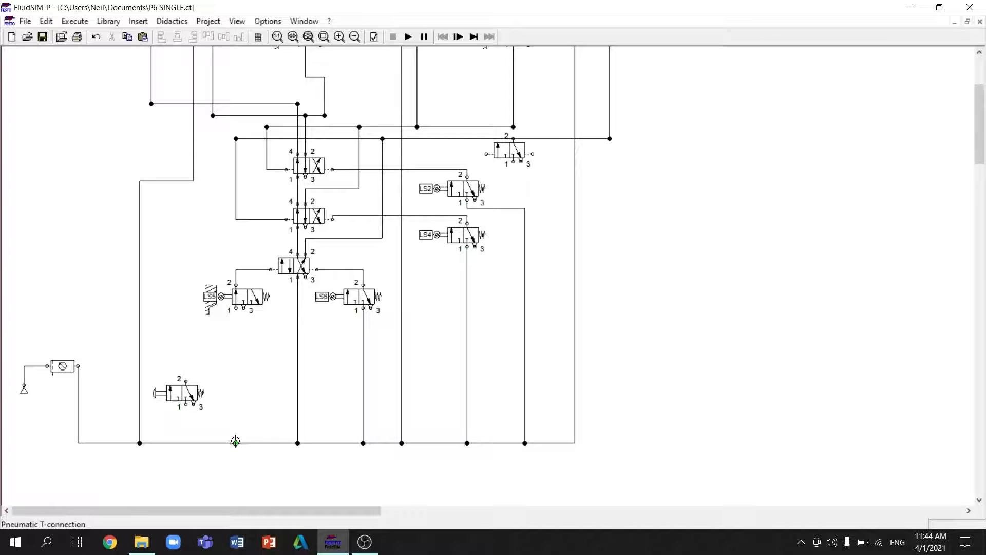
- Place the copied 3/n valve beneath the LS5 roller valve, and duplicate the pushbutton valve to the right of the original
{"action": "left_click_drag", "start_coordinate": [505, 152], "coordinate": [229, 344]}
{"action": "left_click", "coordinate": [182, 401]}
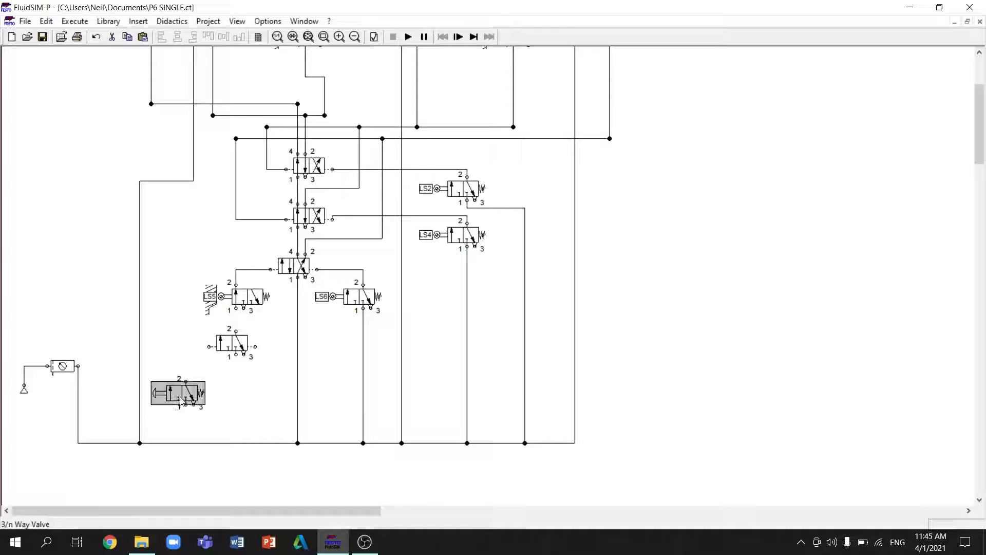
{"action": "key", "text": "ctrl+c"}
{"action": "key", "text": "ctrl+v"}
{"action": "left_click_drag", "start_coordinate": [508, 307], "coordinate": [265, 396]}
- Connect the new 3/n valve's pilots to port 2 of the two pushbutton valves, and its port 2 to the LS5 valve's port 1
{"action": "left_click_drag", "start_coordinate": [255, 345], "coordinate": [274, 382]}
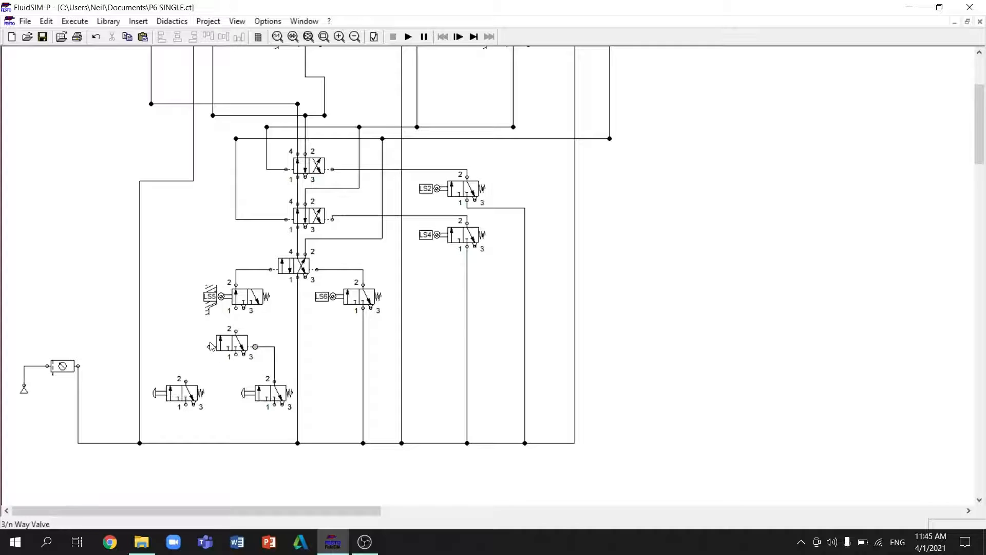
{"action": "left_click_drag", "start_coordinate": [208, 346], "coordinate": [186, 382]}
{"action": "left_click_drag", "start_coordinate": [236, 310], "coordinate": [236, 332]}
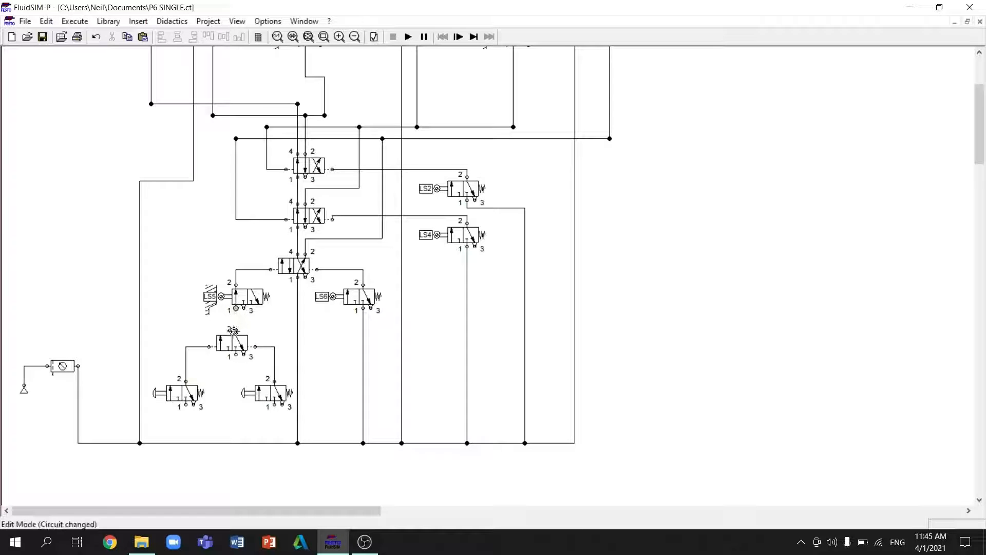
- Connect port 1 of both pushbutton valves and of the pilot-operated 3/n valve to the supply line
{"action": "left_click_drag", "start_coordinate": [275, 405], "coordinate": [274, 443]}
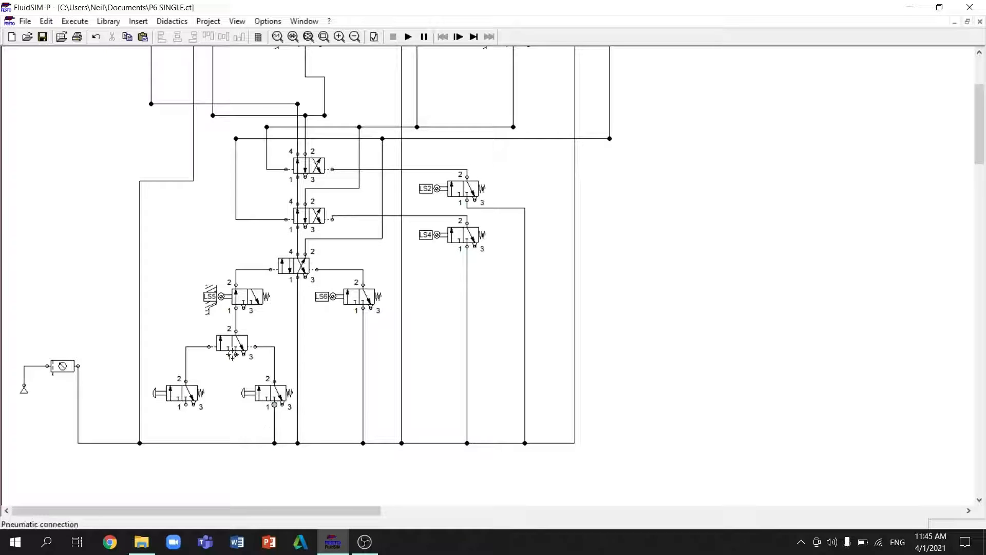
{"action": "left_click_drag", "start_coordinate": [236, 356], "coordinate": [234, 443]}
{"action": "left_click_drag", "start_coordinate": [186, 406], "coordinate": [189, 443]}
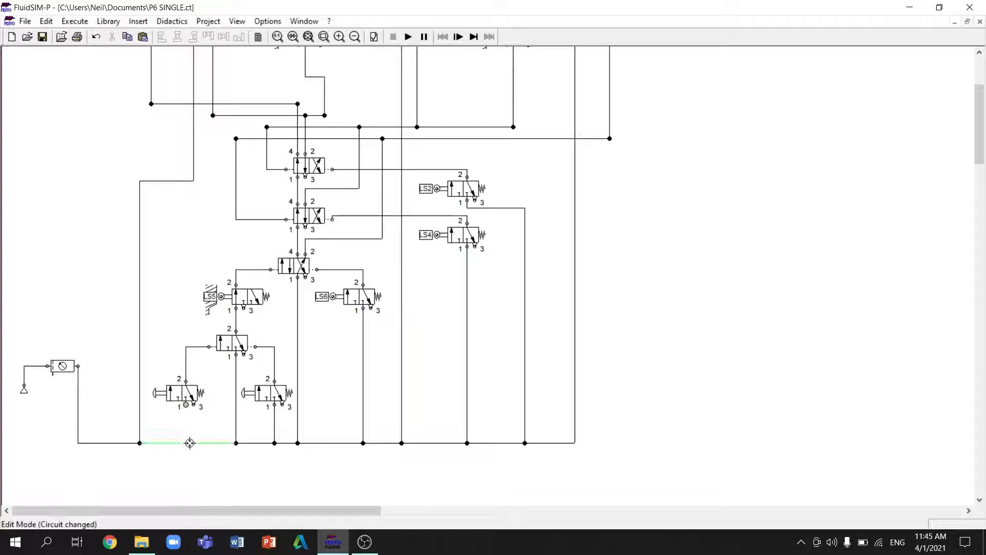
- Run the circuit simulation and examine the cylinder sequence and the switching of the group lines
{"action": "scroll", "coordinate": [367, 88], "scroll_direction": "up", "scroll_amount": 3}
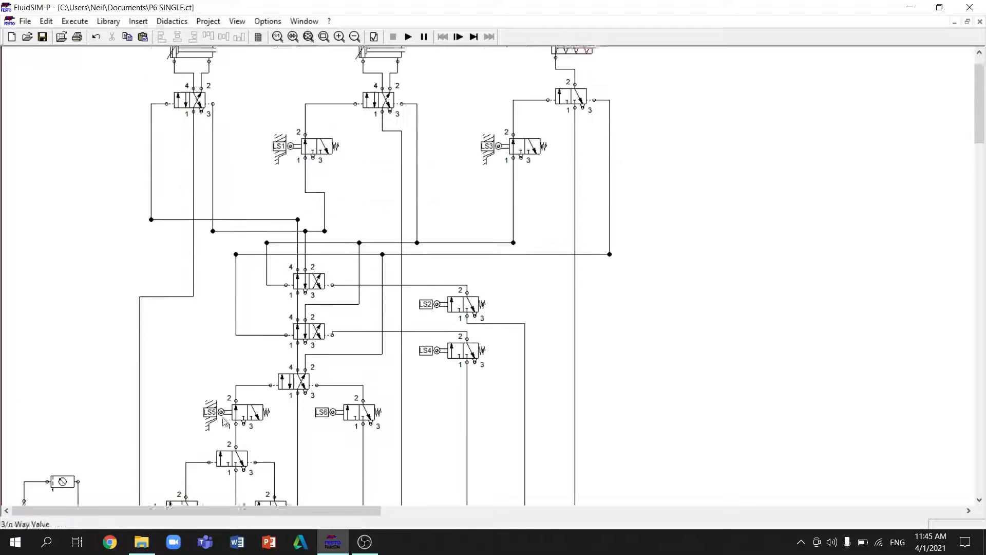
{"action": "left_click", "coordinate": [408, 36]}
{"action": "scroll", "coordinate": [205, 241], "scroll_direction": "down", "scroll_amount": 2}
{"action": "scroll", "coordinate": [163, 379], "scroll_direction": "up", "scroll_amount": 3}
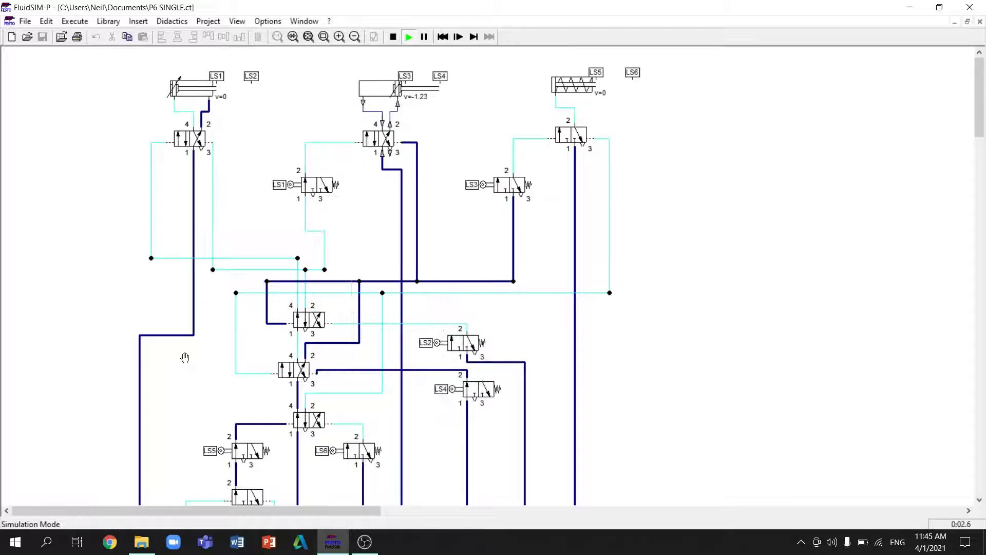
{"action": "scroll", "coordinate": [184, 355], "scroll_direction": "down", "scroll_amount": 2}
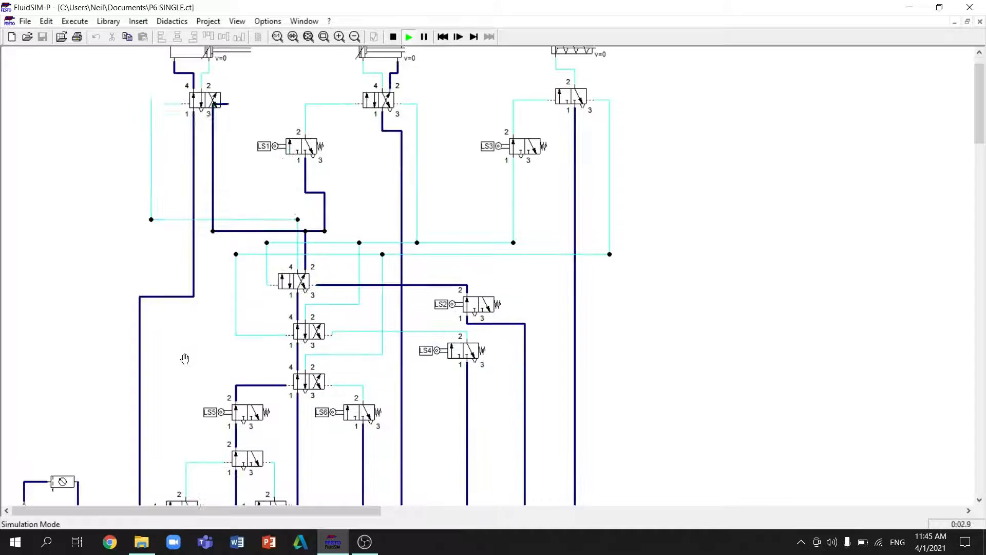
{"action": "scroll", "coordinate": [183, 404], "scroll_direction": "up", "scroll_amount": 2}
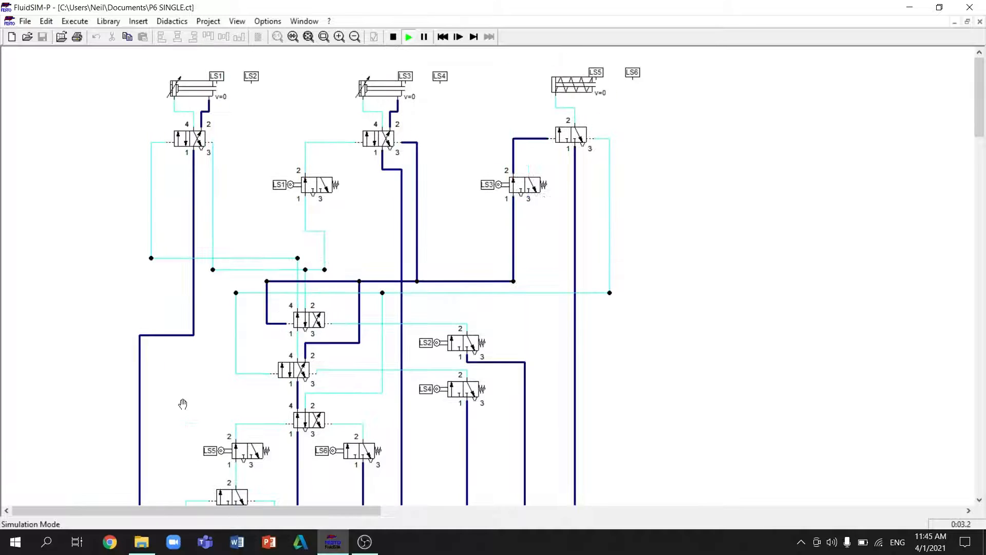
- Stop the simulation and add a shuttle valve to the P6 CONTINUOUS.ct circuit, to the left of the cascade valves
{"action": "left_click", "coordinate": [393, 37]}
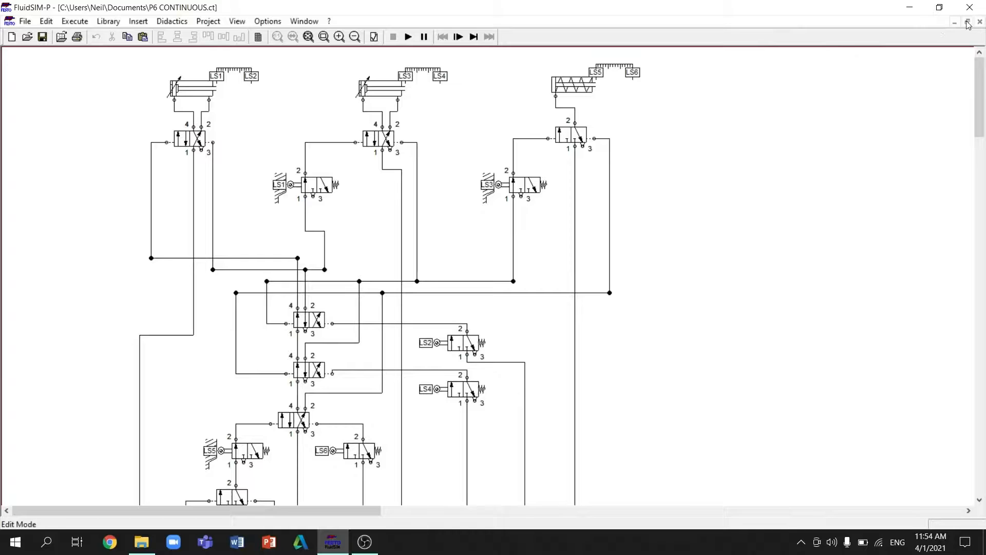
{"action": "left_click", "coordinate": [960, 21]}
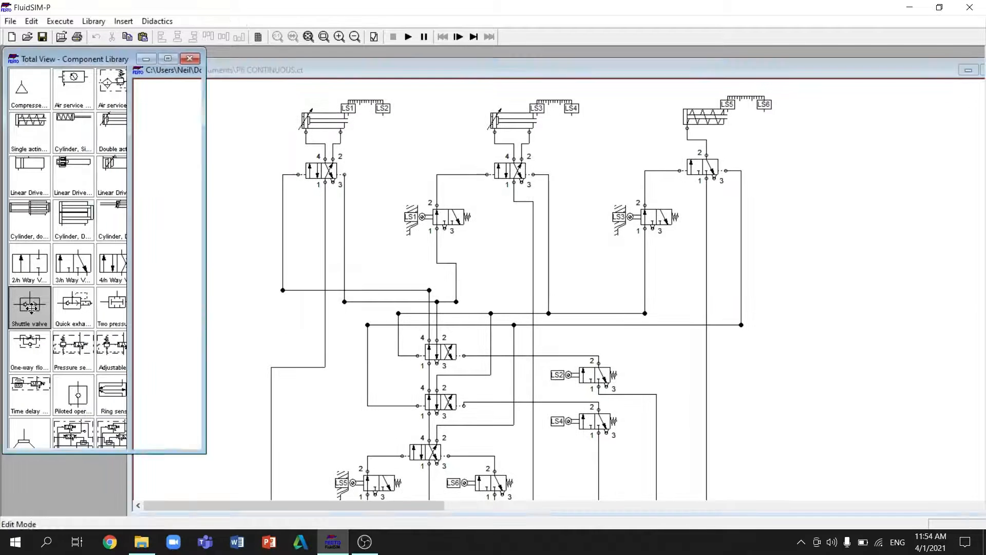
{"action": "left_click_drag", "start_coordinate": [30, 304], "coordinate": [240, 321]}
{"action": "left_click_drag", "start_coordinate": [921, 64], "coordinate": [871, 66]}
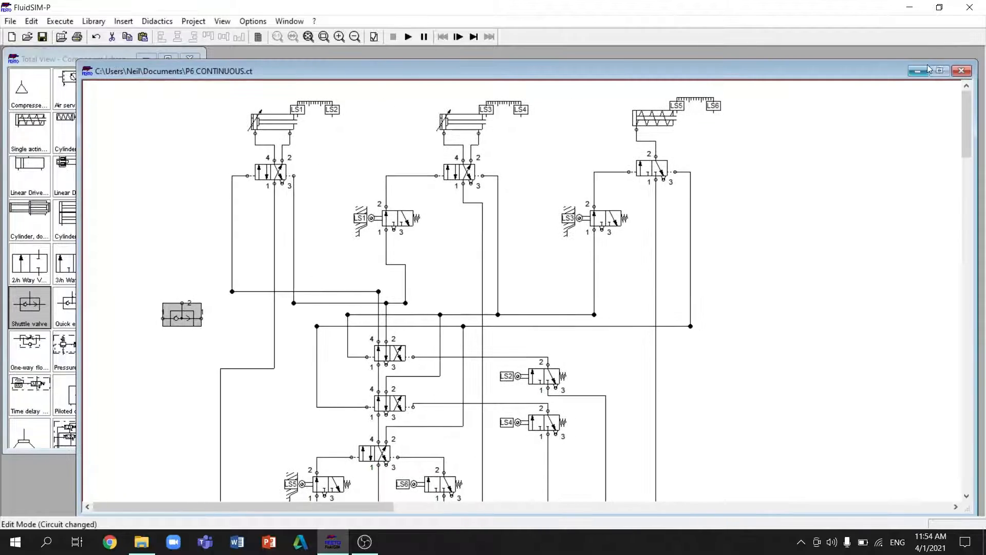
{"action": "left_click", "coordinate": [940, 70]}
- Delete the line between the second pushbutton and the 3/n valve's pilot, plus the supply line sections feeding the pushbutton, cascade and limit valves
{"action": "scroll", "coordinate": [206, 266], "scroll_direction": "down", "scroll_amount": 3}
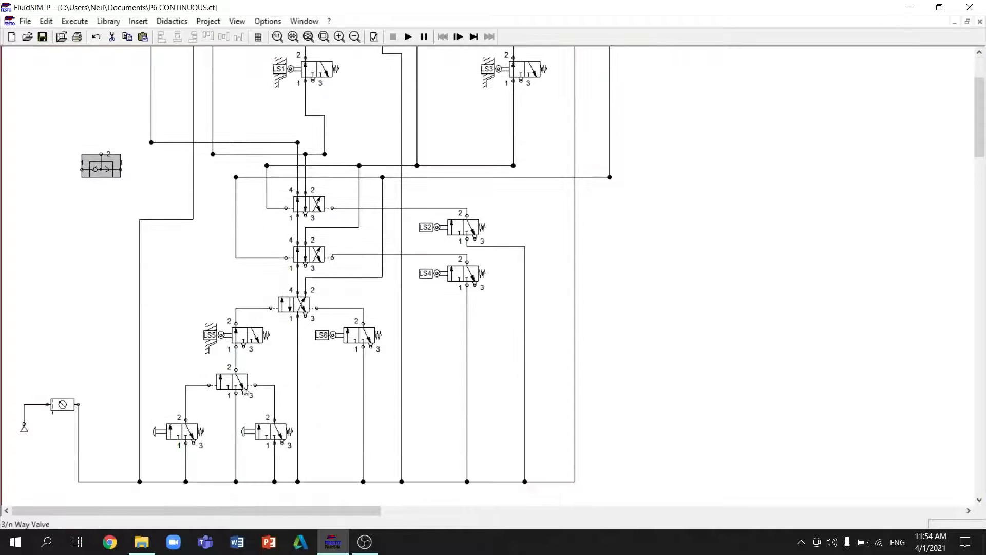
{"action": "left_click", "coordinate": [267, 385]}
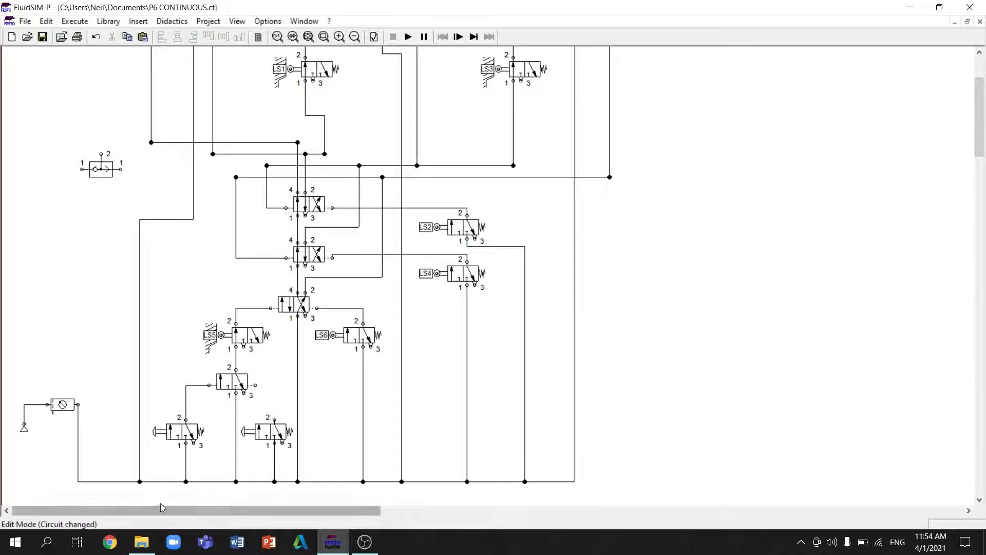
{"action": "scroll", "coordinate": [134, 483], "scroll_direction": "down", "scroll_amount": 1}
{"action": "left_click_drag", "start_coordinate": [121, 462], "coordinate": [537, 445]}
{"action": "key", "text": "Delete"}
{"action": "left_click", "coordinate": [448, 443]}
{"action": "key", "text": "Delete"}
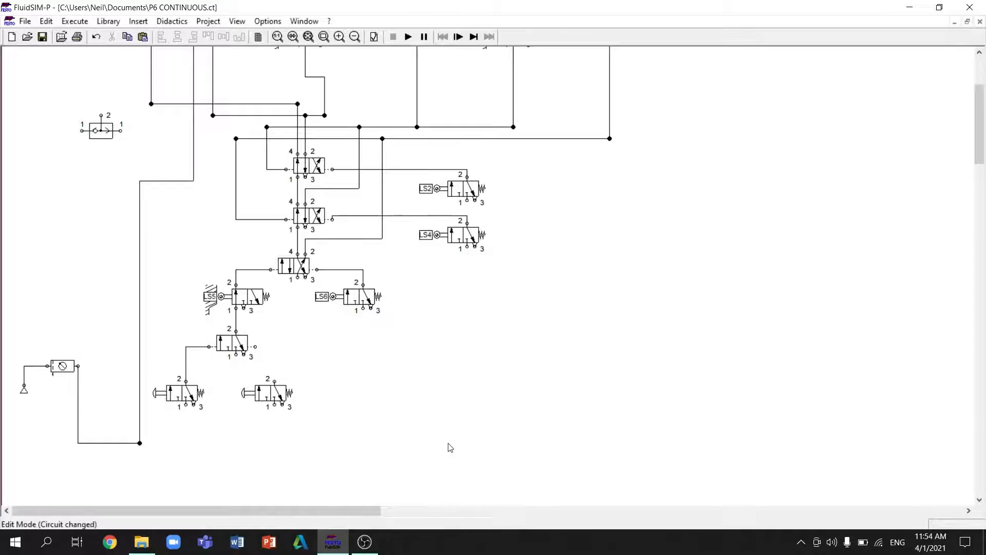
- Wire the shuttle valve between the 3/n valve's right pilot and the second pushbutton valve's port 2, and make four copies of it
{"action": "left_click_drag", "start_coordinate": [90, 130], "coordinate": [305, 347]}
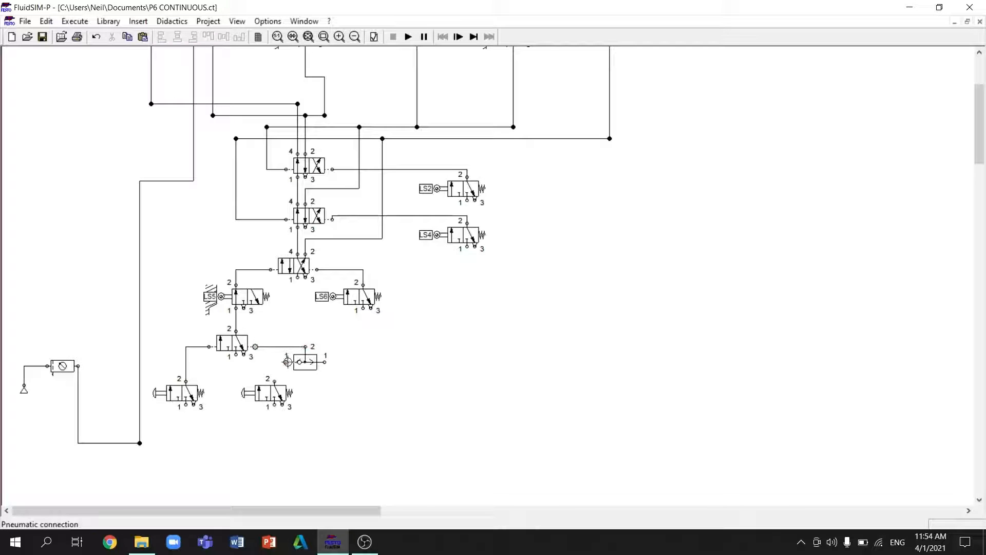
{"action": "left_click_drag", "start_coordinate": [276, 381], "coordinate": [286, 362]}
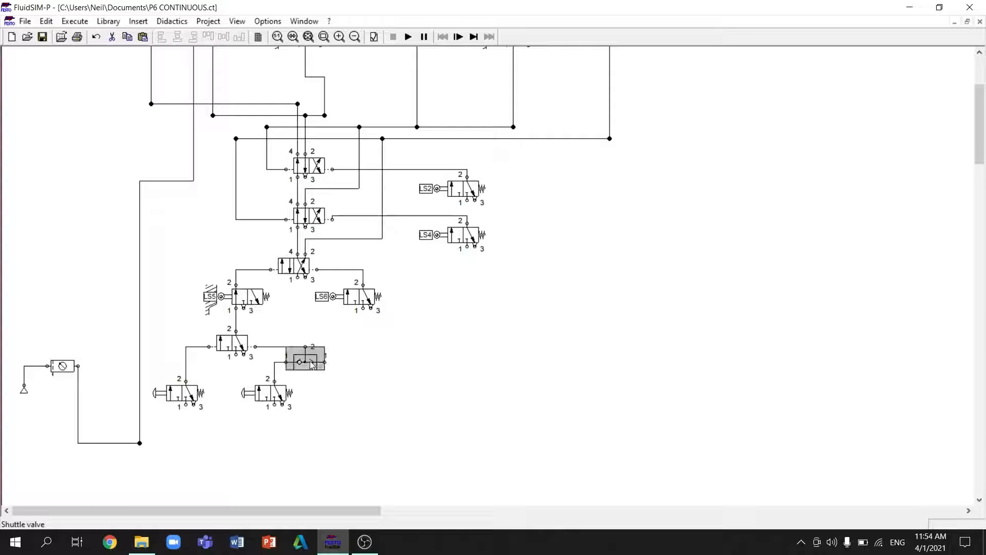
{"action": "key", "text": "ctrl+v"}
{"action": "key", "text": "ctrl+v"}
{"action": "key", "text": "ctrl+v"}
{"action": "key", "text": "ctrl+v"}
- Delete the right pilot lines of the first and second cylinders' 4/n valves and the line from LS2 to the uppermost cascade valve
{"action": "scroll", "coordinate": [457, 398], "scroll_direction": "up", "scroll_amount": 3}
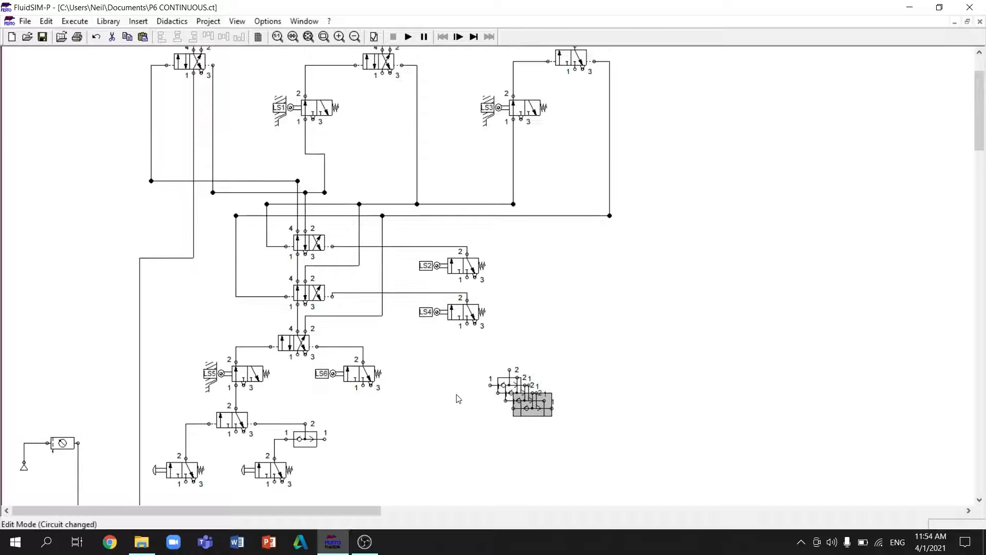
{"action": "left_click", "coordinate": [417, 198]}
{"action": "key", "text": "Delete"}
{"action": "left_click", "coordinate": [213, 189]}
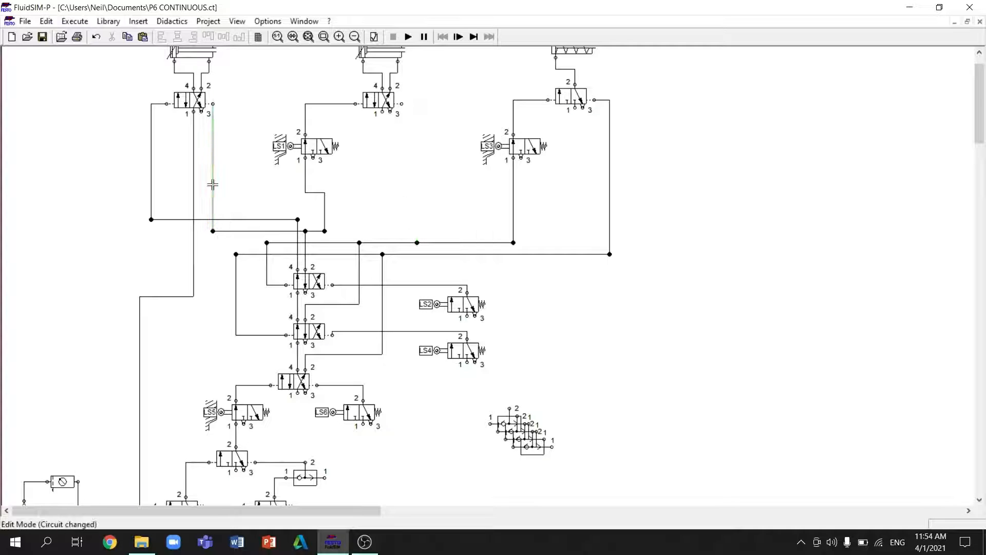
{"action": "key", "text": "Delete"}
{"action": "key", "text": "Delete"}
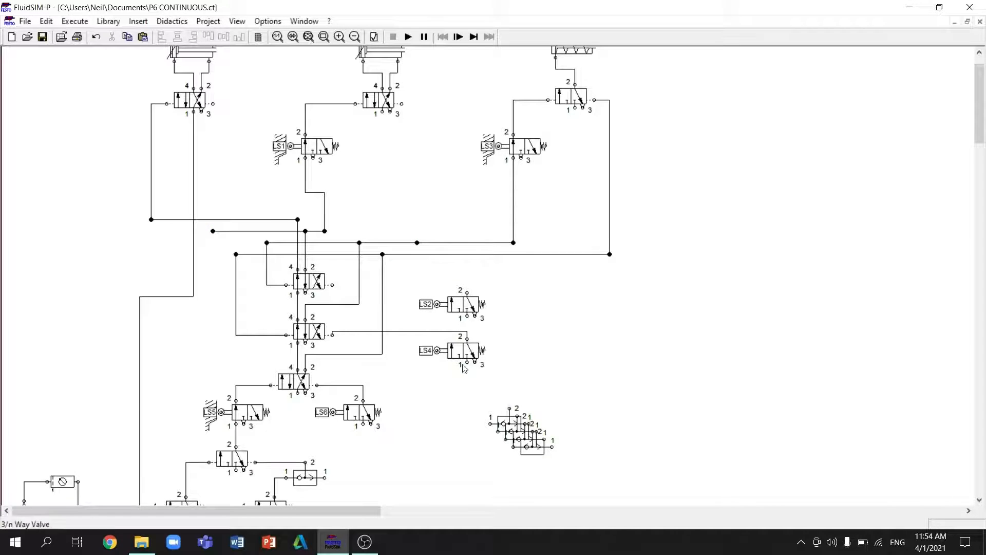
- Delete one copied shuttle valve and place the other three beneath the first and second cylinders' 4/n valves and above-right of the LS2 valve
{"action": "left_click", "coordinate": [542, 451]}
{"action": "key", "text": "Delete"}
{"action": "left_click", "coordinate": [503, 417]}
{"action": "left_click_drag", "start_coordinate": [503, 417], "coordinate": [422, 138]}
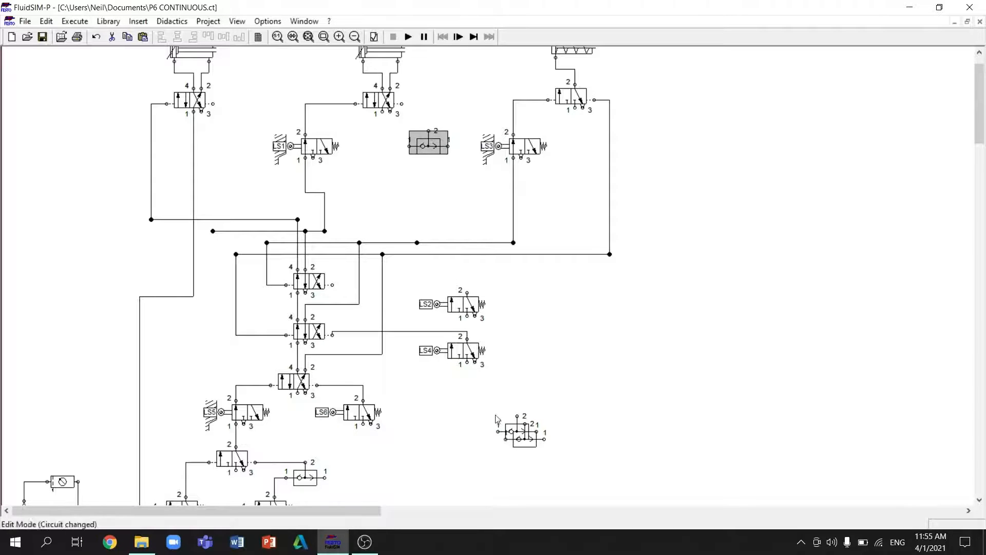
{"action": "left_click", "coordinate": [506, 433]}
{"action": "left_click_drag", "start_coordinate": [507, 432], "coordinate": [225, 177]}
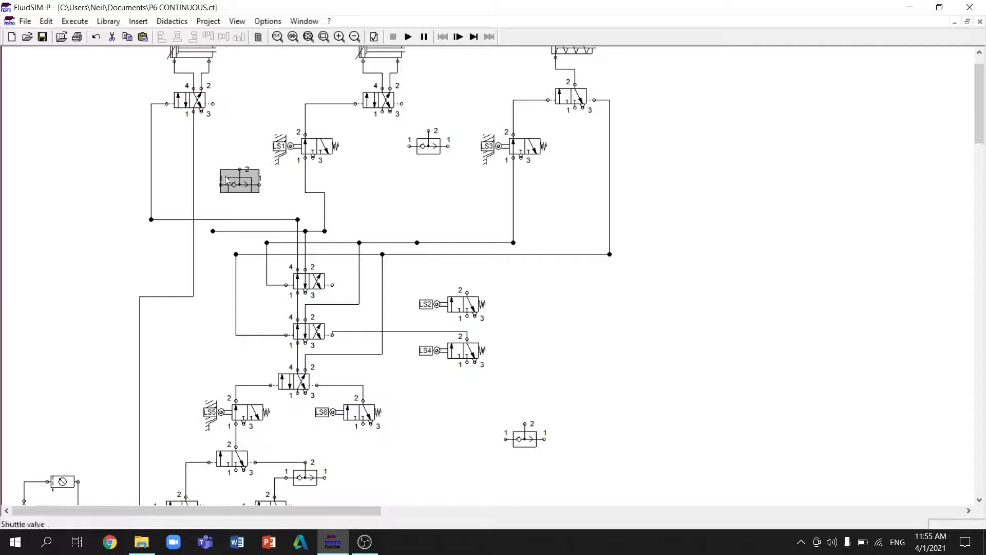
{"action": "left_click_drag", "start_coordinate": [518, 438], "coordinate": [496, 279]}
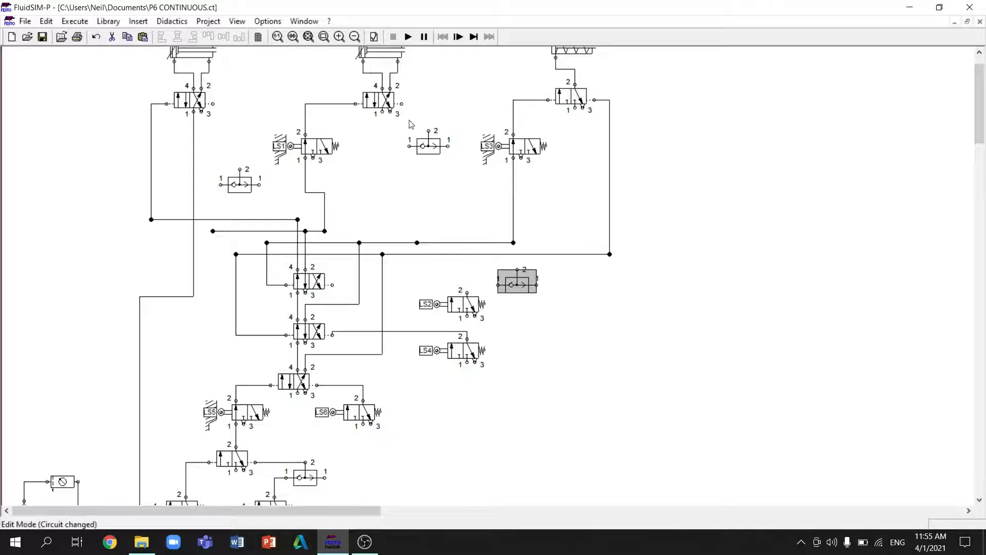
- Connect the two upper shuttle valves' port 2 to the cylinder valves' right pilots, and their left port 1 to the second and third group lines
{"action": "left_click", "coordinate": [402, 103]}
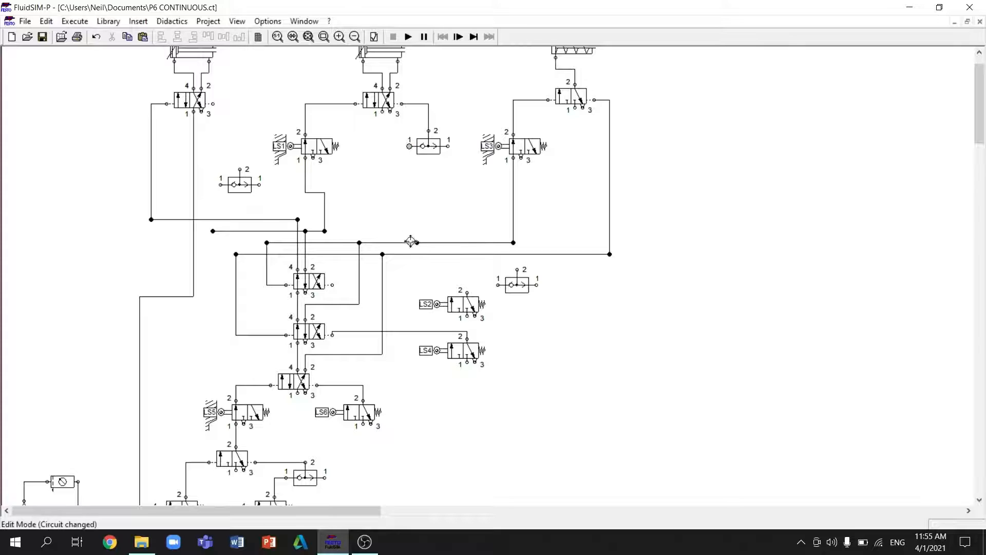
{"action": "left_click_drag", "start_coordinate": [421, 242], "coordinate": [420, 242]}
{"action": "left_click_drag", "start_coordinate": [236, 170], "coordinate": [237, 170]}
{"action": "left_click_drag", "start_coordinate": [214, 231], "coordinate": [213, 231]}
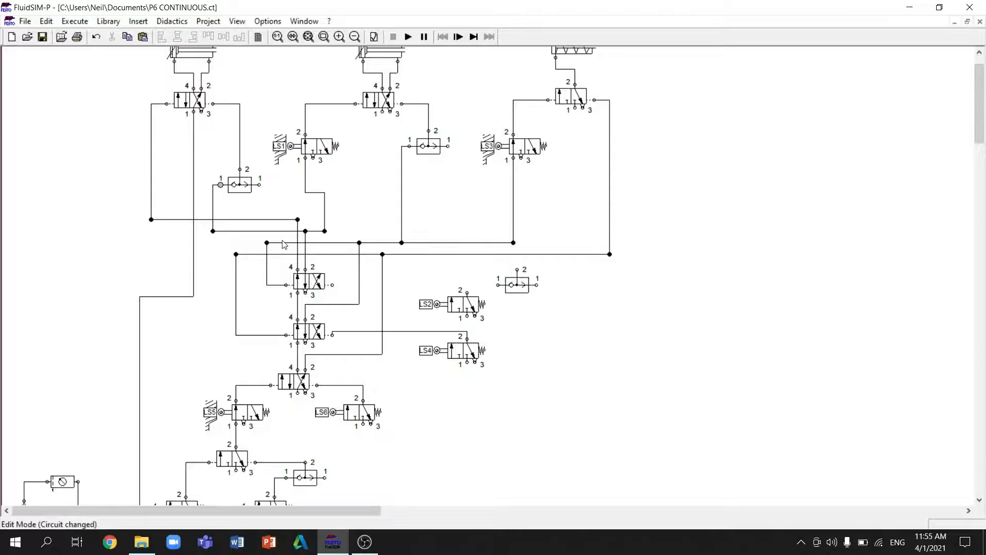
- Copy the second cylinder's 4/n valve and place the duplicate at the lower right of the circuit, beyond the second pushbutton valve
{"action": "left_click", "coordinate": [398, 101]}
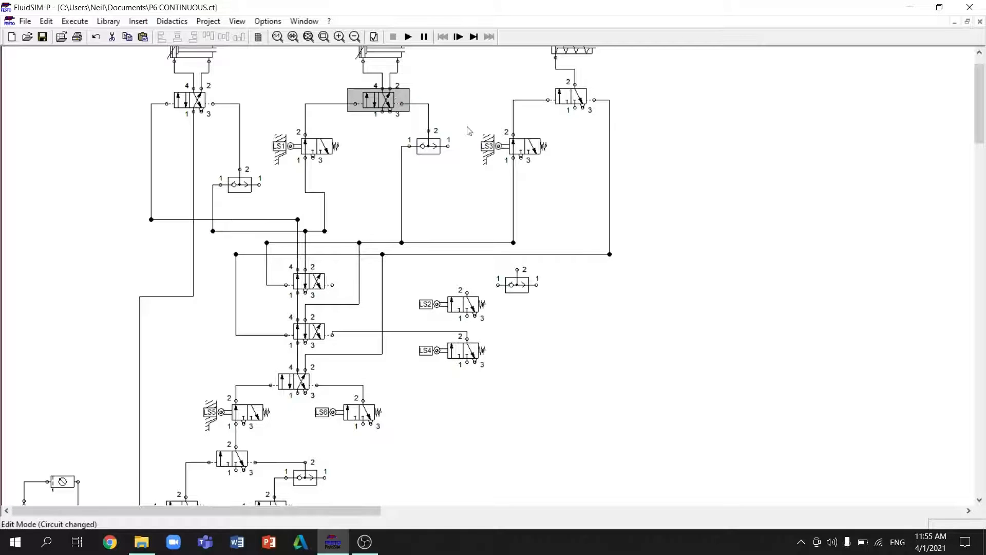
{"action": "key", "text": "ctrl+c"}
{"action": "key", "text": "ctrl+v"}
{"action": "left_click_drag", "start_coordinate": [524, 330], "coordinate": [624, 455]}
{"action": "scroll", "coordinate": [605, 422], "scroll_direction": "down", "scroll_amount": 3}
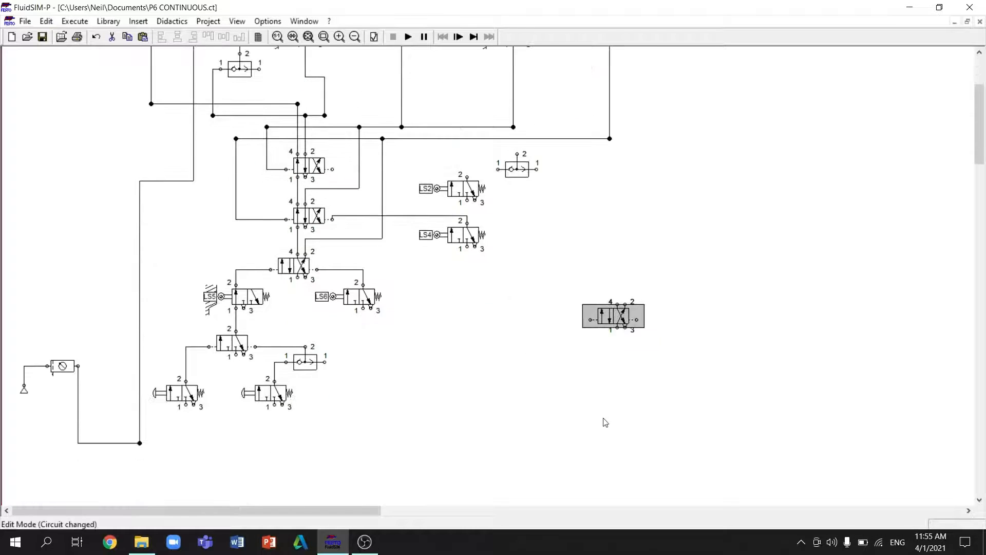
{"action": "left_click_drag", "start_coordinate": [621, 322], "coordinate": [627, 404]}
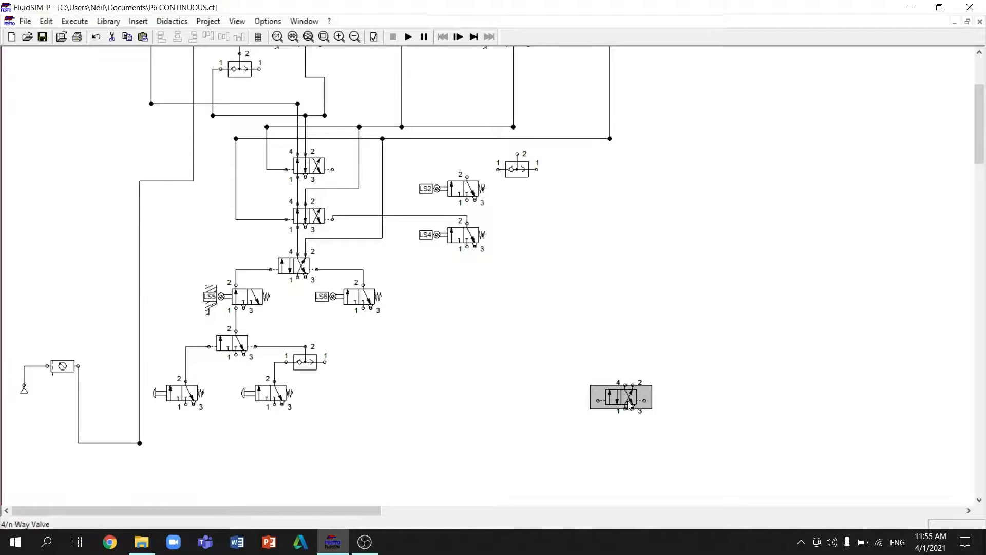
- Configure the copied 4/n valve with manual actuation on both sides and no pneumatic actuation
{"action": "double_click", "coordinate": [628, 403]}
{"action": "left_click", "coordinate": [404, 250]}
{"action": "left_click", "coordinate": [394, 297]}
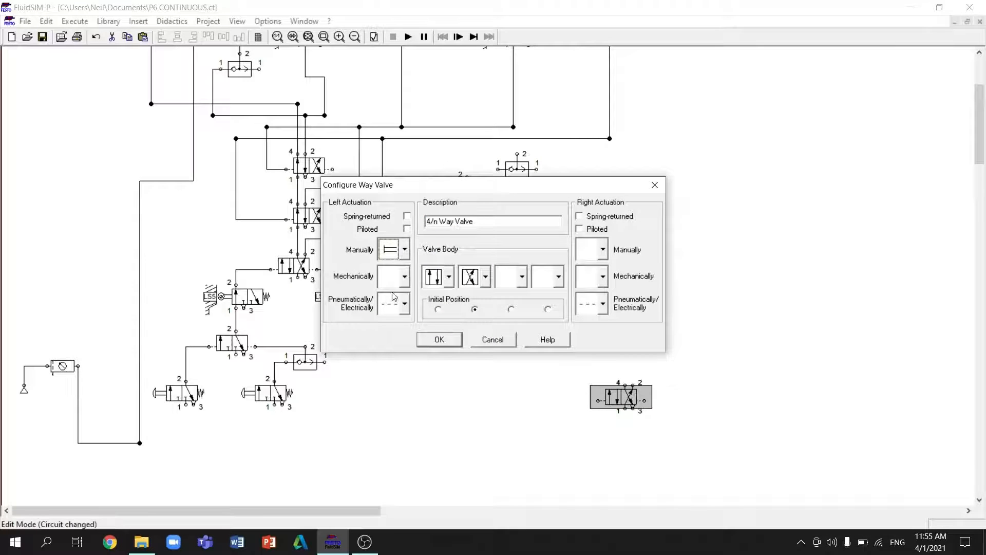
{"action": "left_click", "coordinate": [602, 249]}
{"action": "left_click", "coordinate": [591, 297]}
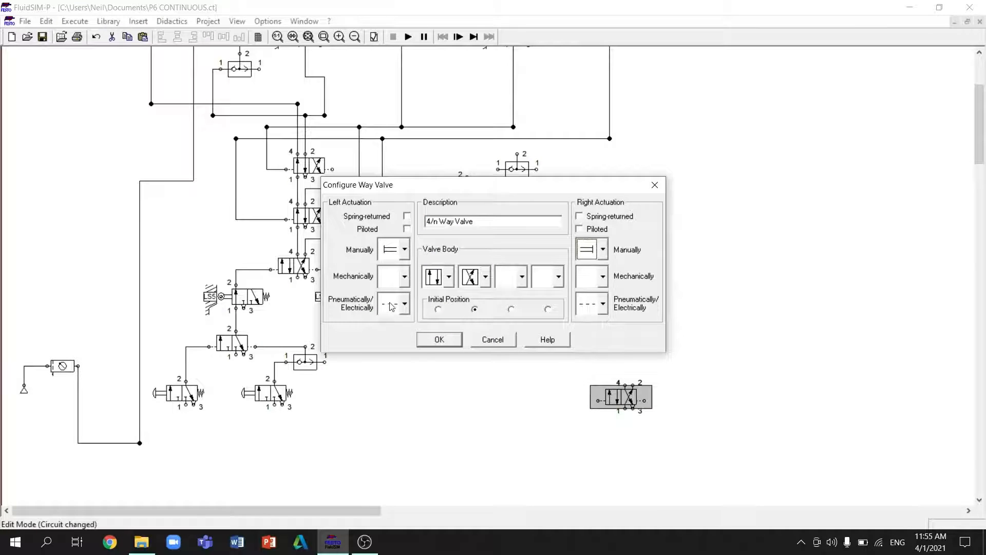
{"action": "left_click", "coordinate": [603, 304]}
{"action": "left_click", "coordinate": [585, 325]}
{"action": "left_click", "coordinate": [442, 340]}
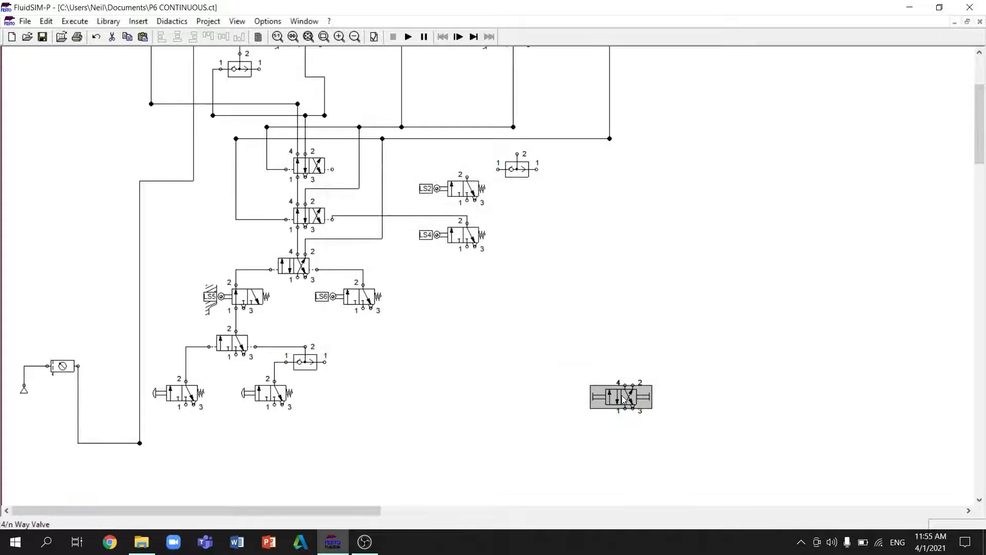
- Connect the manual 4/n valve's port 1 to the supply line, and shift the compressor, service unit, supply line and valve downward
{"action": "left_click_drag", "start_coordinate": [624, 410], "coordinate": [139, 443]}
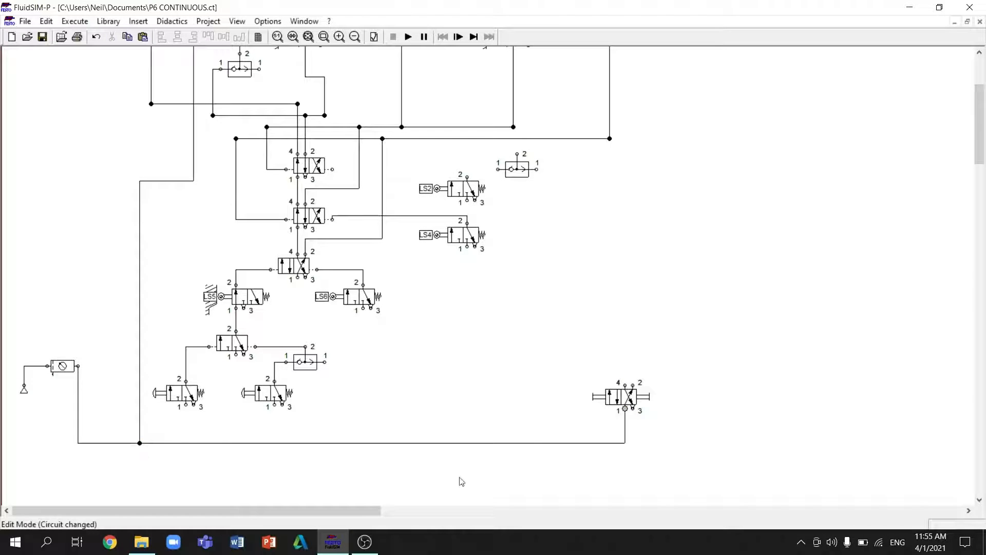
{"action": "mouse_move", "coordinate": [25, 403]}
{"action": "left_mouse_down"}
{"action": "mouse_move", "coordinate": [85, 362]}
{"action": "mouse_move", "coordinate": [50, 395]}
{"action": "mouse_move", "coordinate": [20, 399]}
{"action": "left_mouse_up"}
{"action": "left_click_drag", "start_coordinate": [65, 365], "coordinate": [59, 476]}
{"action": "left_click_drag", "start_coordinate": [128, 456], "coordinate": [133, 478]}
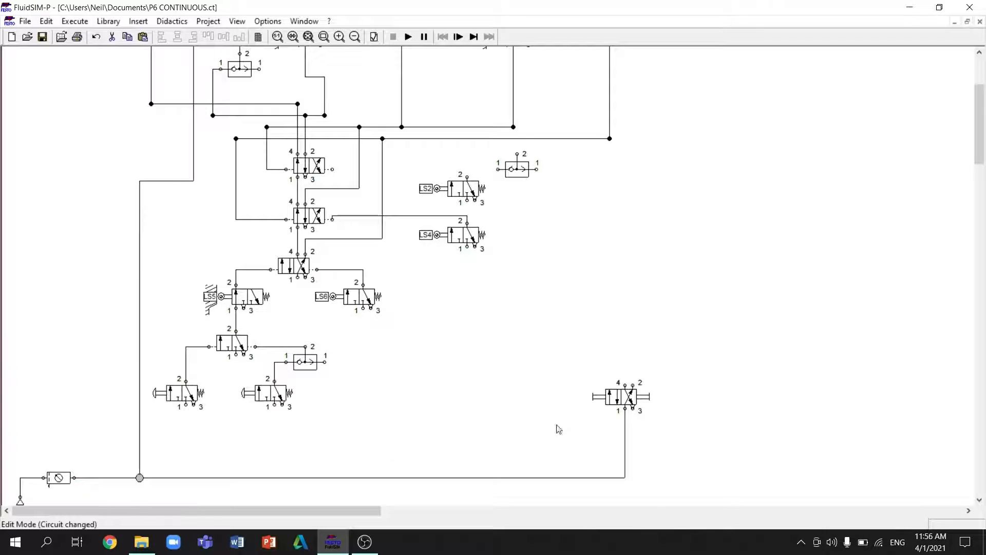
{"action": "left_click_drag", "start_coordinate": [626, 392], "coordinate": [627, 427]}
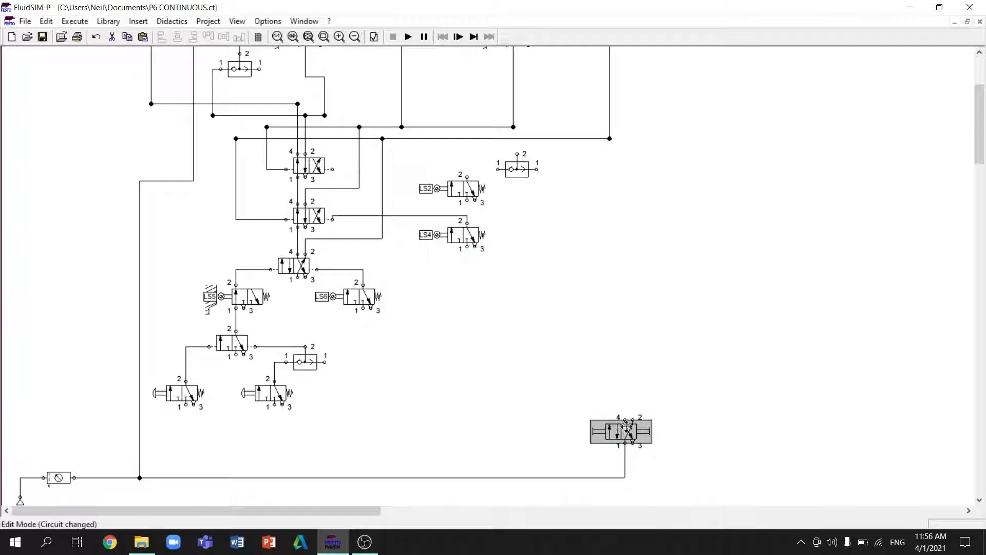
- Connect port 2 of the manual 4/n valve to port 1 of both pushbutton valves, lowering the valve and line for clearance
{"action": "left_click", "coordinate": [637, 401]}
{"action": "left_click_drag", "start_coordinate": [195, 405], "coordinate": [186, 405]}
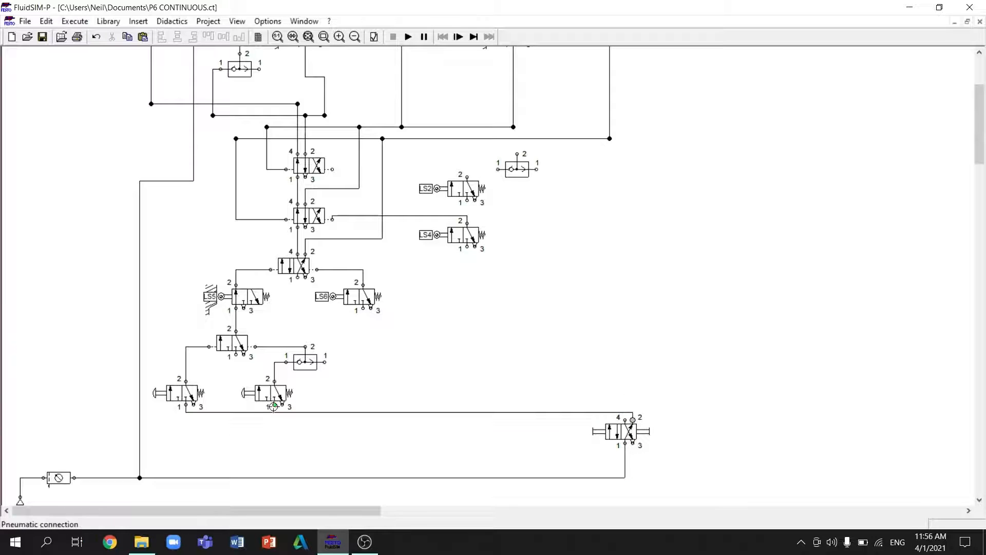
{"action": "left_click_drag", "start_coordinate": [615, 432], "coordinate": [615, 440]}
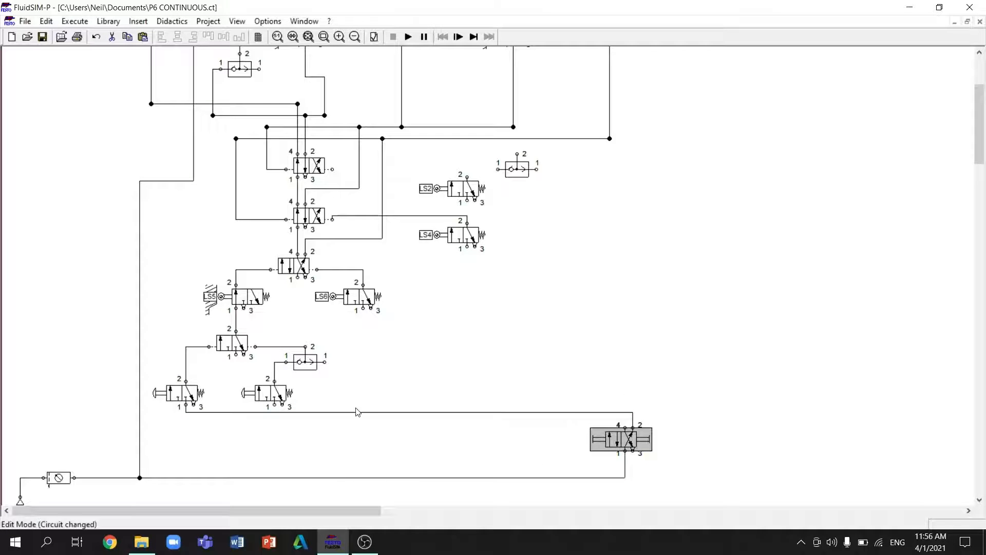
{"action": "left_click_drag", "start_coordinate": [352, 412], "coordinate": [350, 420]}
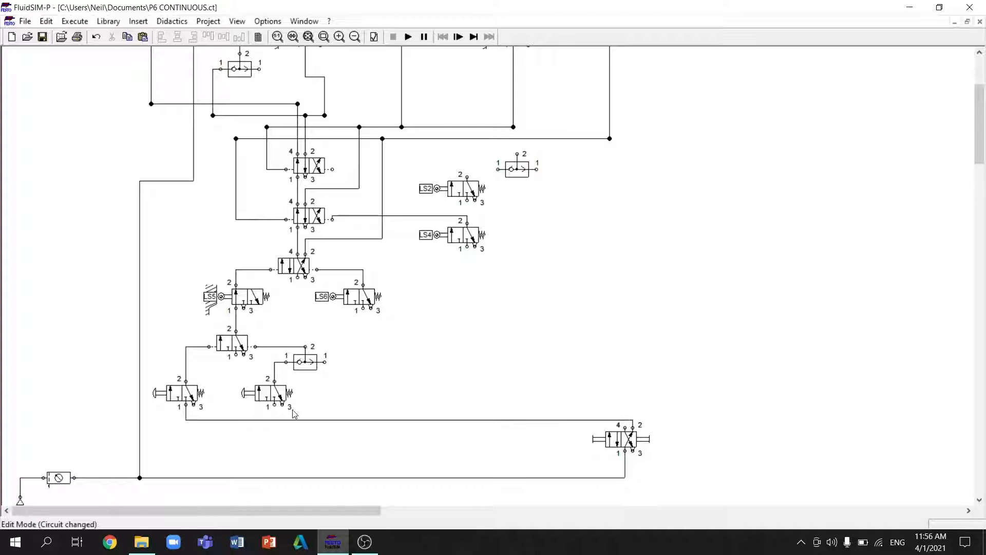
{"action": "left_click_drag", "start_coordinate": [275, 405], "coordinate": [275, 420]}
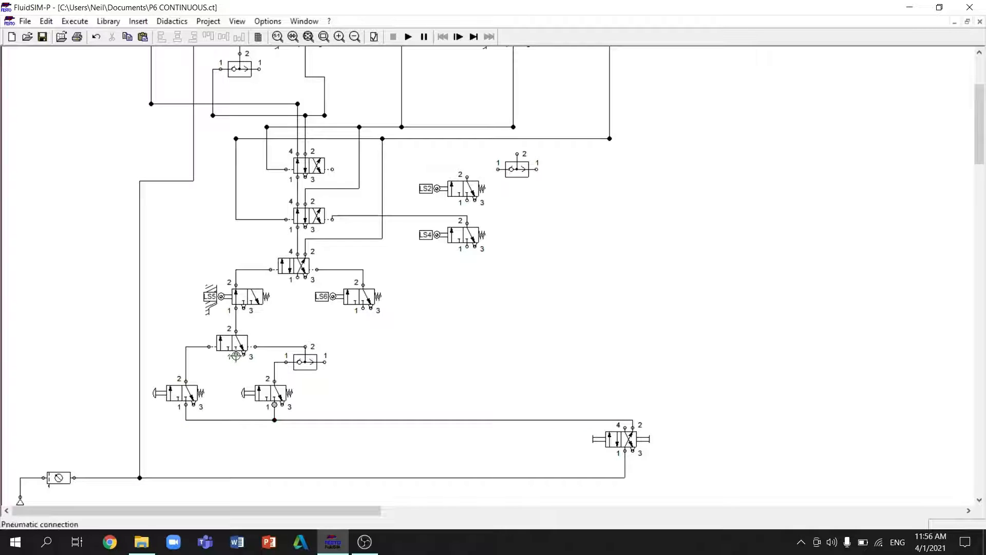
- Connect port 1 of the pilot-operated 3/n valve, the LS6, LS4 and LS2 valves and the lowest cascade valve to the manual valve's port 2 line
{"action": "left_click_drag", "start_coordinate": [236, 355], "coordinate": [236, 420]}
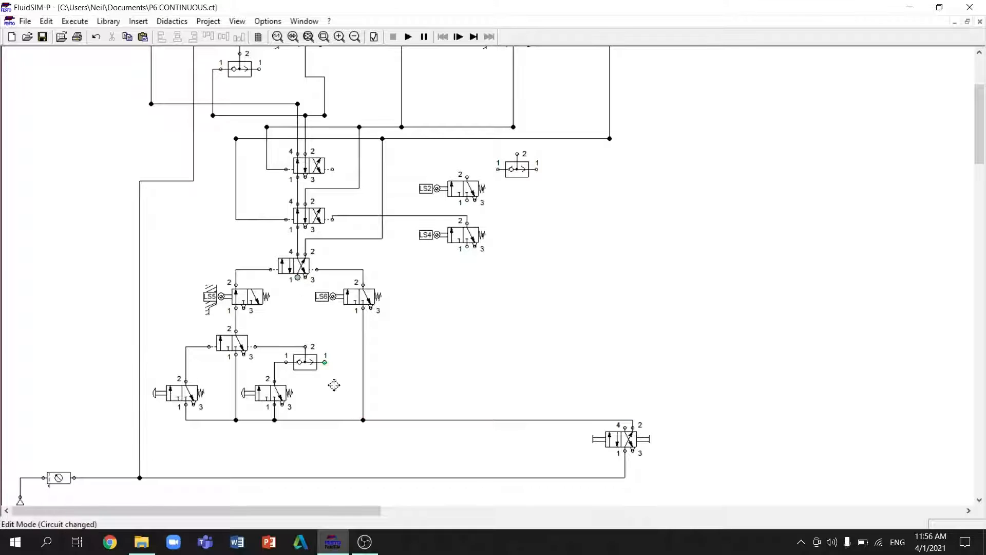
{"action": "left_click_drag", "start_coordinate": [339, 420], "coordinate": [339, 421]}
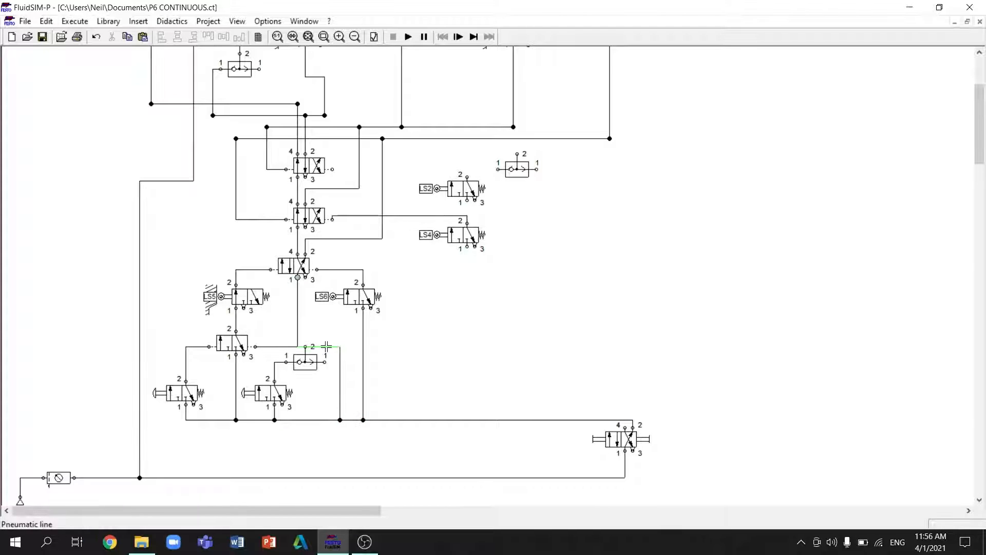
{"action": "left_click_drag", "start_coordinate": [327, 347], "coordinate": [328, 331]}
{"action": "left_click_drag", "start_coordinate": [467, 247], "coordinate": [468, 420]}
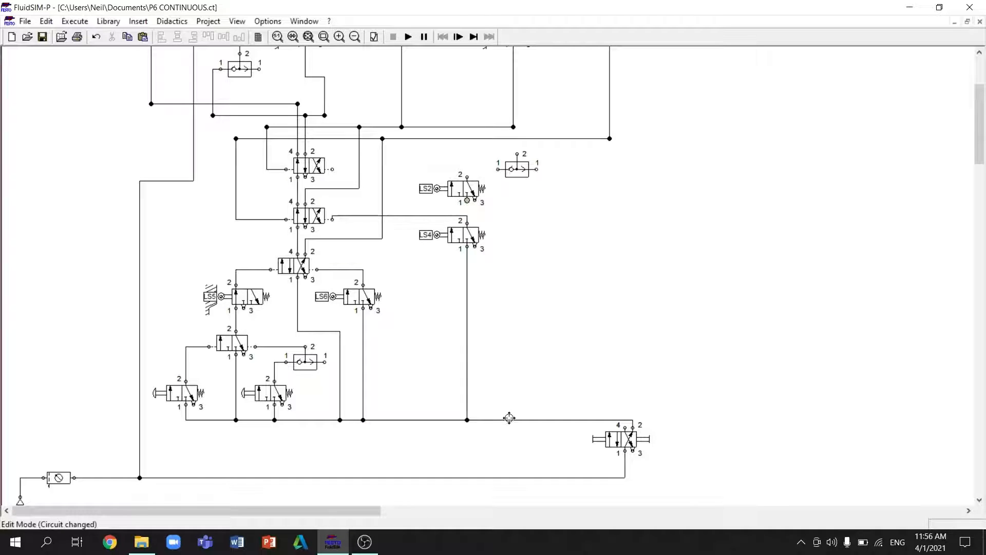
{"action": "left_click_drag", "start_coordinate": [509, 417], "coordinate": [467, 308]}
{"action": "left_click_drag", "start_coordinate": [467, 257], "coordinate": [500, 203]}
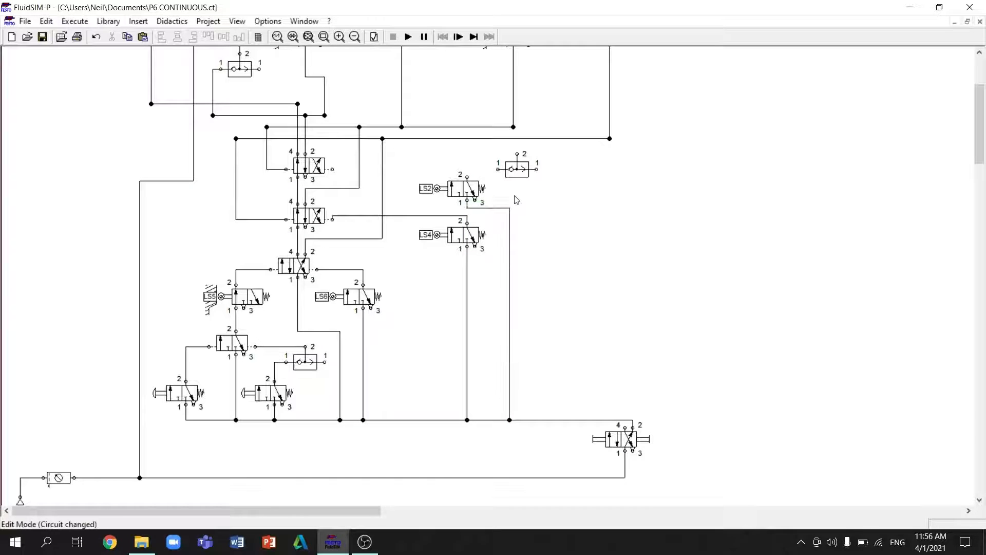
- Connect port 4 of the manual 4/n valve to the free port 1 of the second cylinder's shuttle valve
{"action": "scroll", "coordinate": [534, 360], "scroll_direction": "up", "scroll_amount": 3}
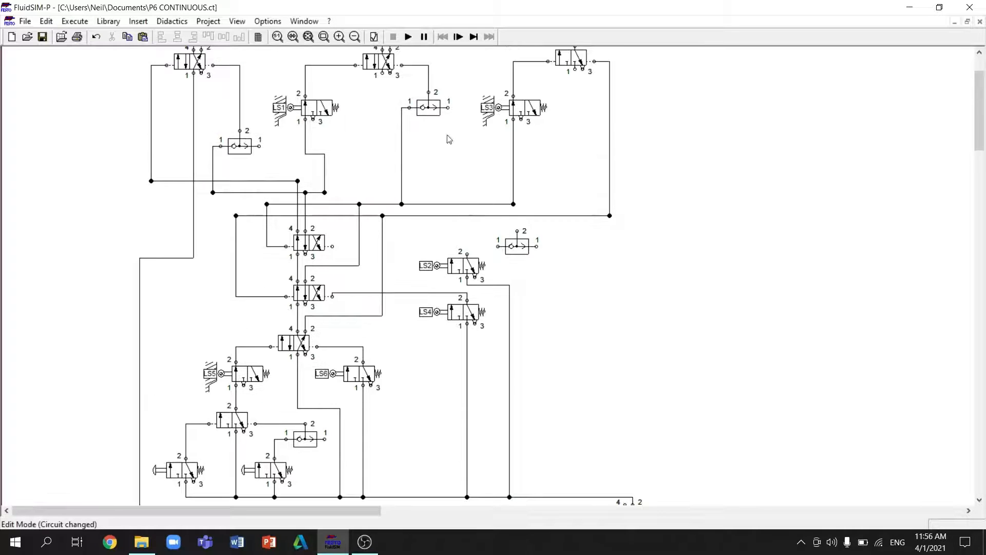
{"action": "scroll", "coordinate": [530, 221], "scroll_direction": "down", "scroll_amount": 3}
{"action": "left_click_drag", "start_coordinate": [623, 427], "coordinate": [623, 426]}
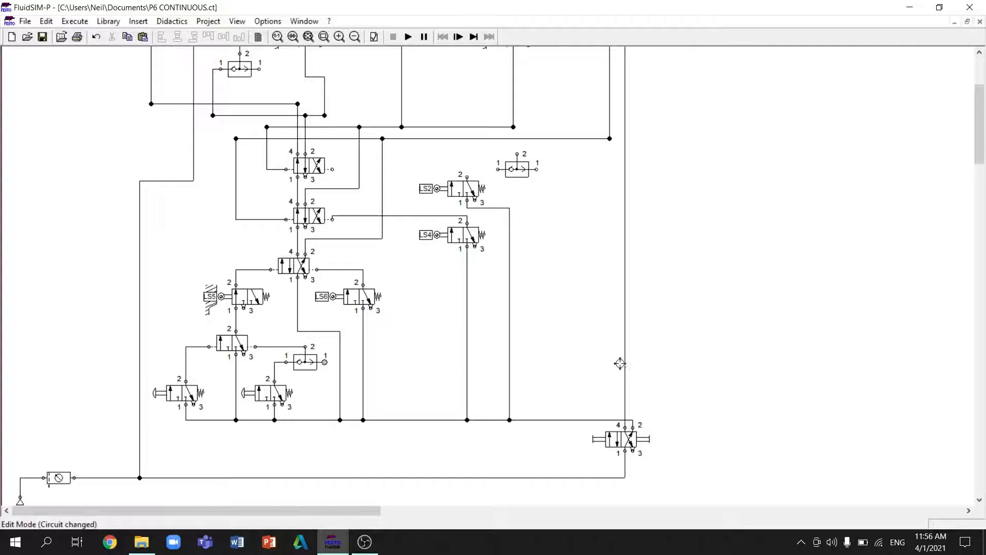
- Connect the pushbutton shuttle valve to the manual valve's port 4 line, and link LS2's shuttle valve to LS2, the top cascade valve's pilot and that line
{"action": "left_click_drag", "start_coordinate": [627, 362], "coordinate": [626, 362]}
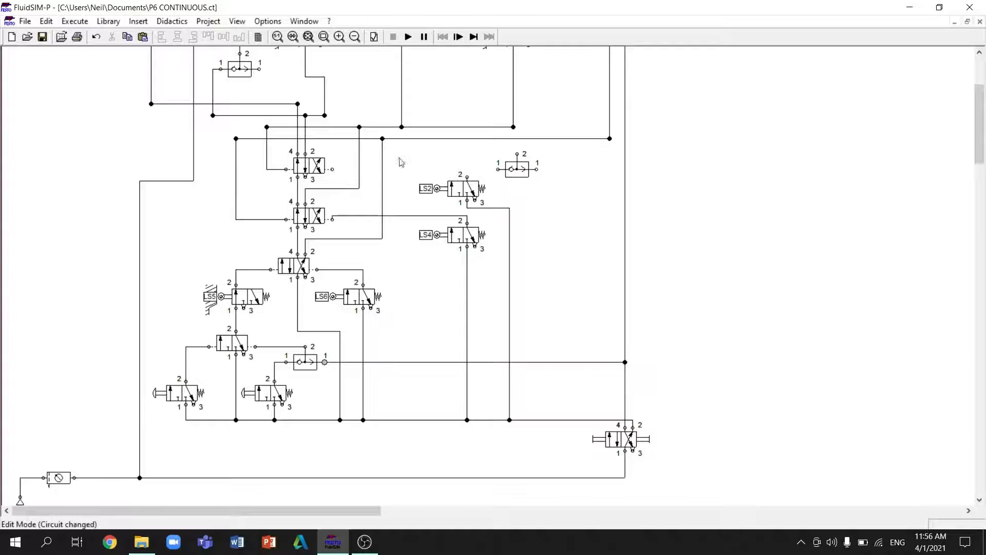
{"action": "left_click_drag", "start_coordinate": [332, 170], "coordinate": [517, 154]}
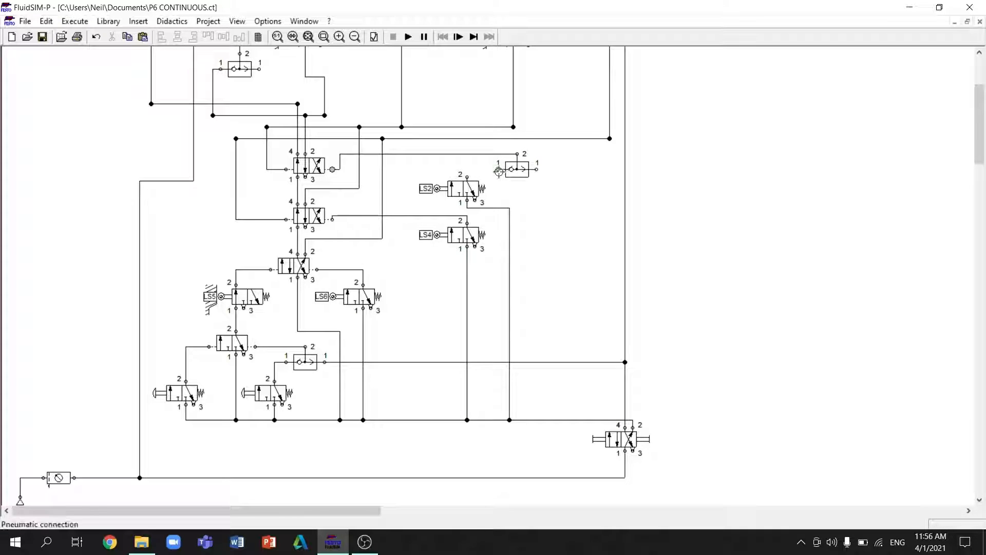
{"action": "left_click_drag", "start_coordinate": [464, 177], "coordinate": [498, 169]}
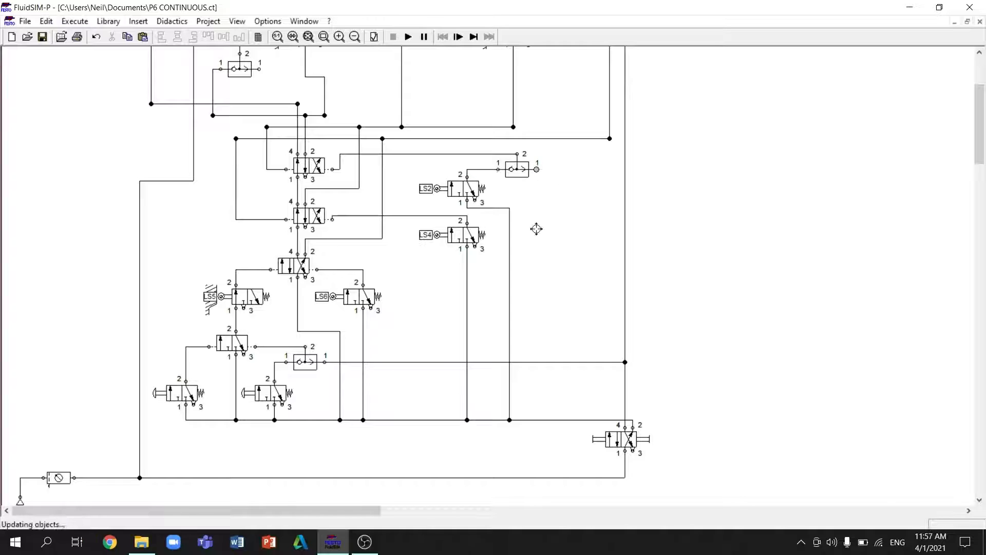
{"action": "left_click_drag", "start_coordinate": [548, 362], "coordinate": [548, 362]}
- Connect the free port 1 of the first cylinder's shuttle valve to the manual valve's port 4 line
{"action": "scroll", "coordinate": [539, 340], "scroll_direction": "up", "scroll_amount": 3}
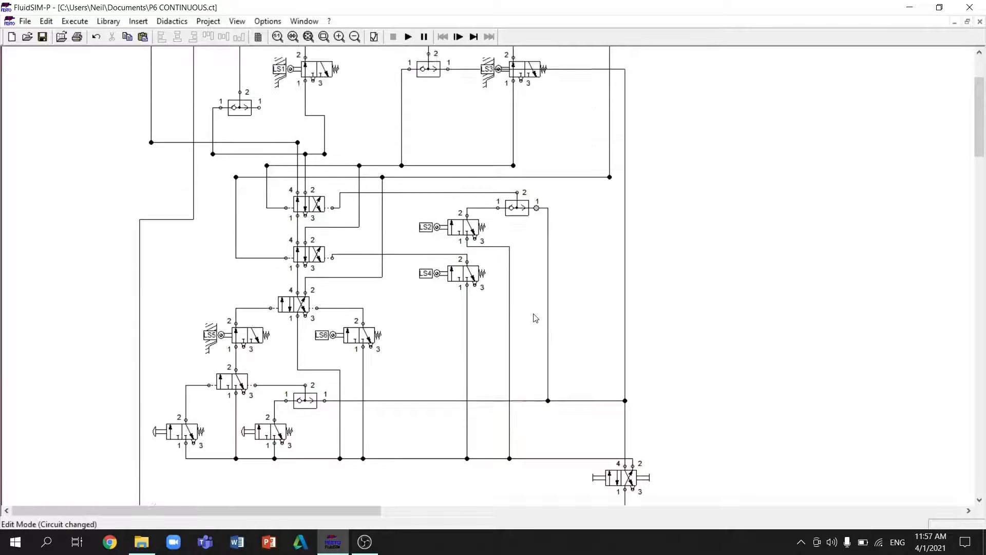
{"action": "scroll", "coordinate": [344, 232], "scroll_direction": "down", "scroll_amount": 1}
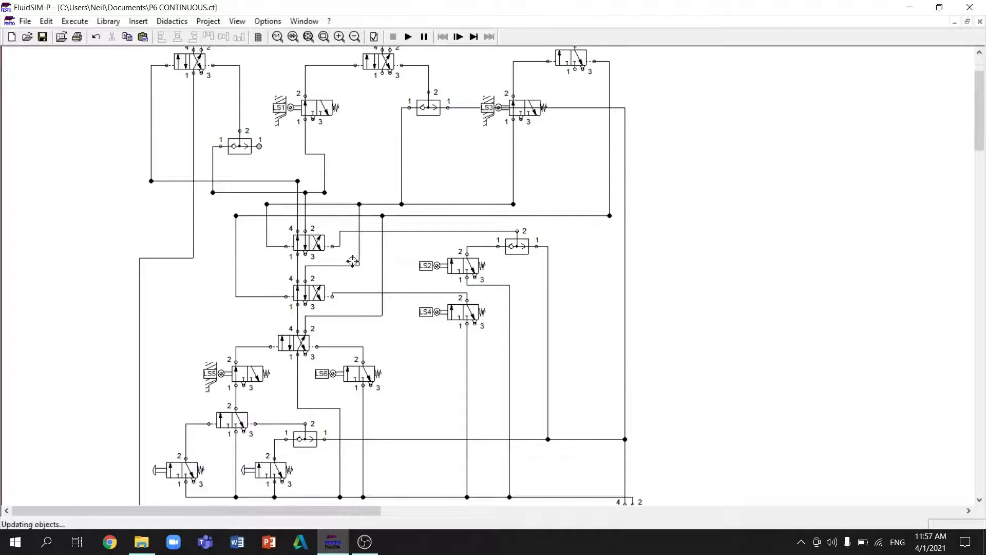
{"action": "left_click_drag", "start_coordinate": [394, 439], "coordinate": [259, 146]}
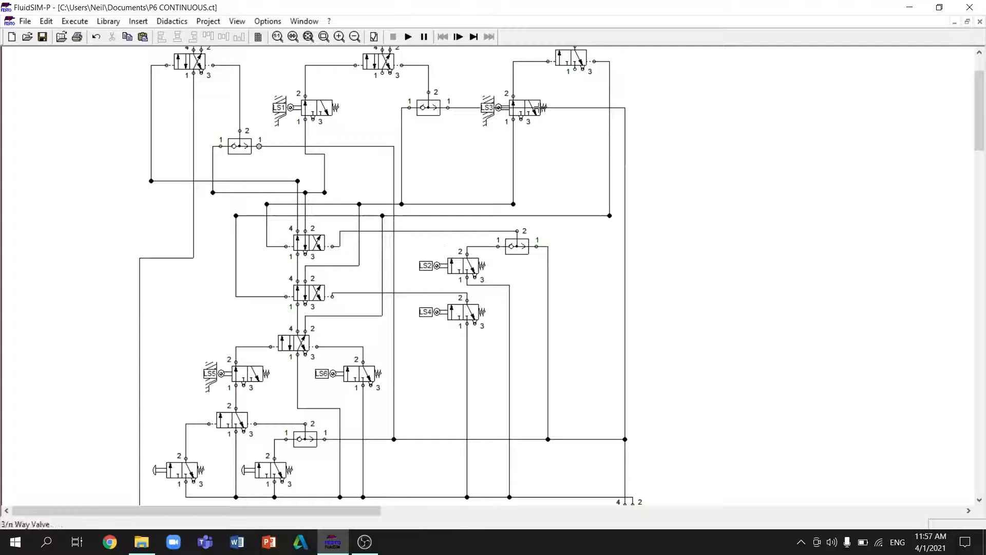
- Connect port 1 of the third cylinder's 3/n valve and port 1 of the second cylinder's 4/n valve to the main supply line
{"action": "scroll", "coordinate": [566, 239], "scroll_direction": "down", "scroll_amount": 4}
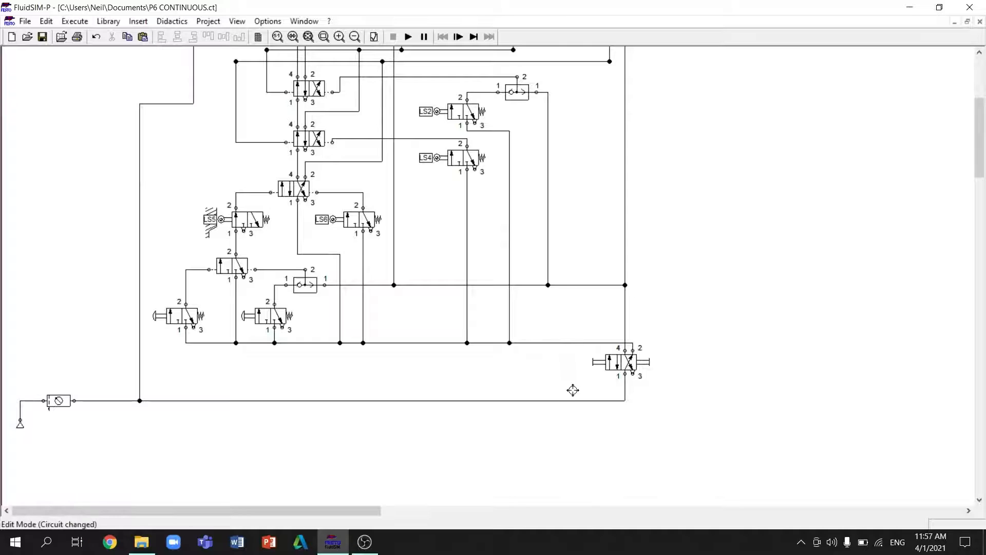
{"action": "scroll", "coordinate": [531, 315], "scroll_direction": "up", "scroll_amount": 5}
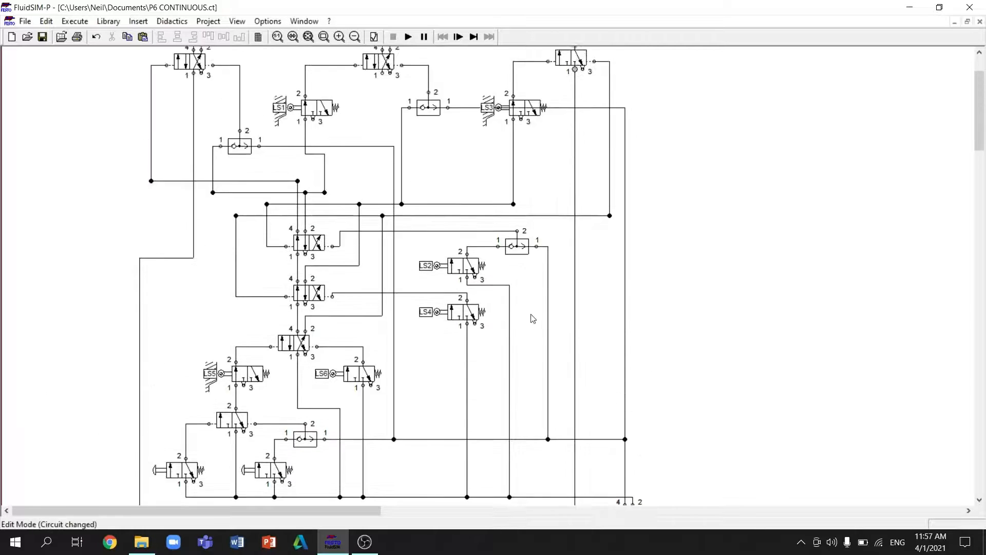
{"action": "scroll", "coordinate": [382, 112], "scroll_direction": "down", "scroll_amount": 4}
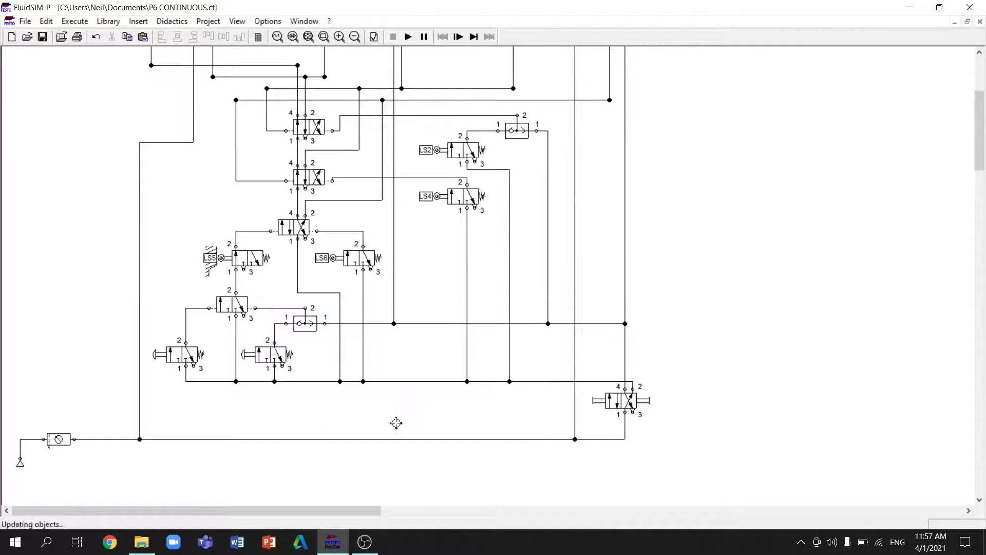
{"action": "left_click_drag", "start_coordinate": [396, 423], "coordinate": [396, 439]}
{"action": "scroll", "coordinate": [378, 360], "scroll_direction": "up", "scroll_amount": 3}
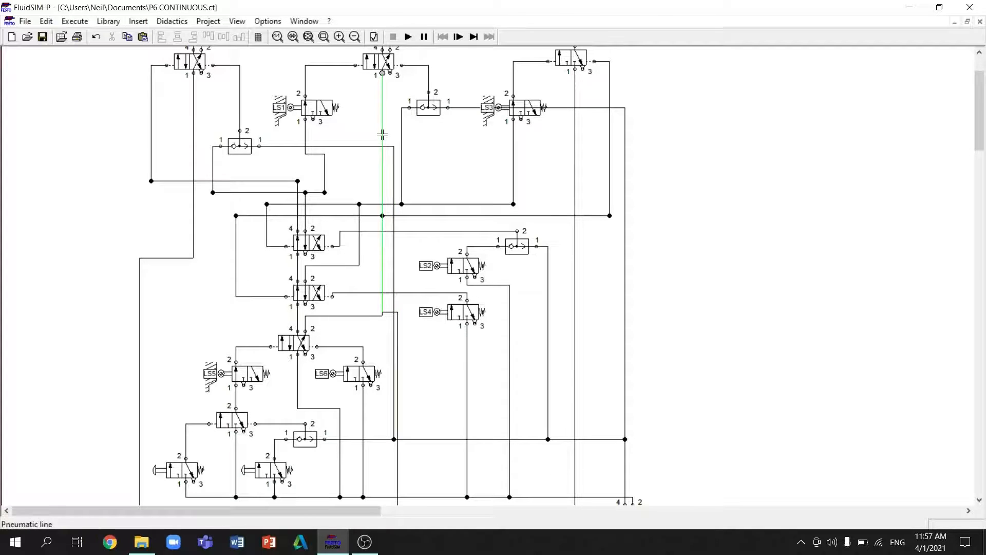
- Reroute the second cylinder valve's supply line clear of the neighbouring lines, shifting its shuttle valve sideways to make room
{"action": "left_click_drag", "start_coordinate": [384, 136], "coordinate": [444, 120]}
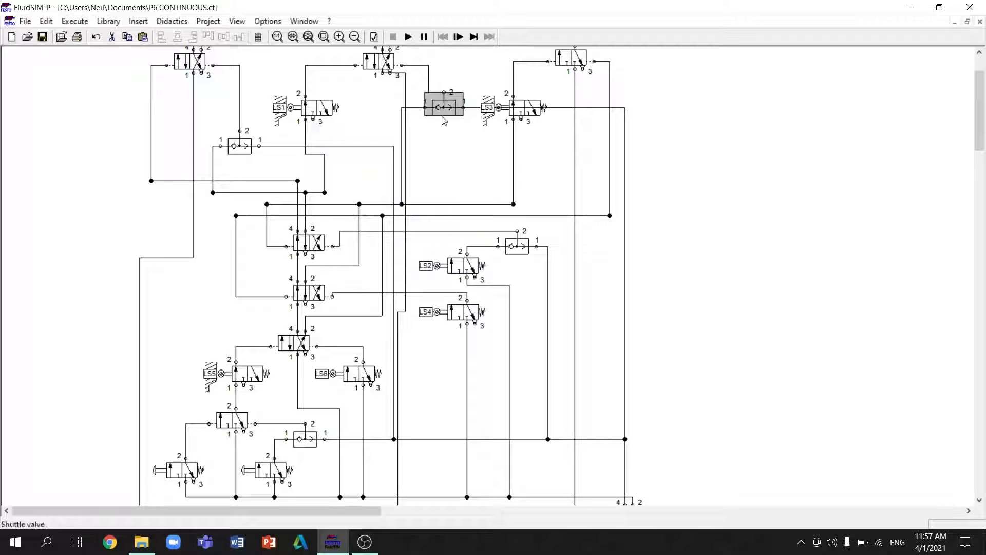
{"action": "left_click_drag", "start_coordinate": [406, 149], "coordinate": [415, 147]}
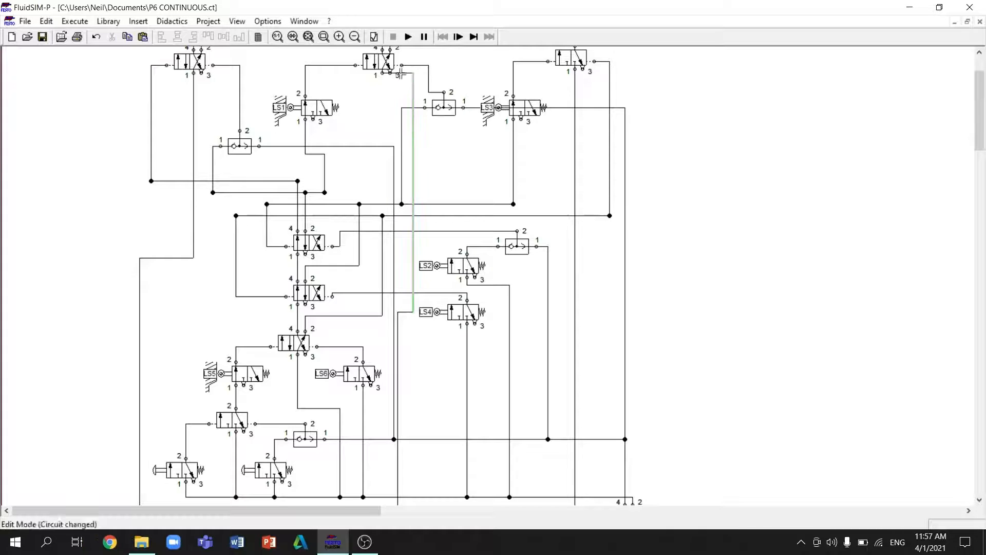
{"action": "left_click_drag", "start_coordinate": [403, 73], "coordinate": [403, 84]}
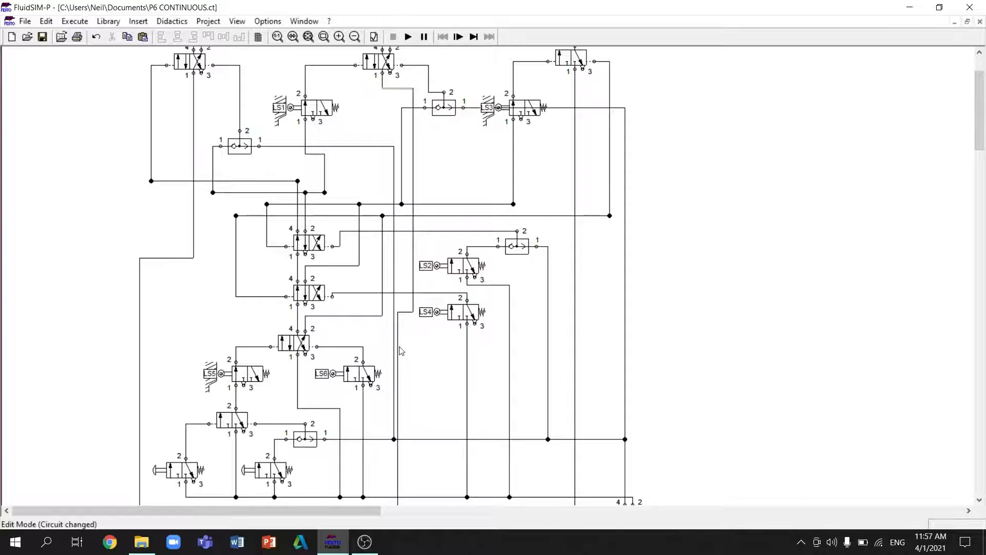
{"action": "scroll", "coordinate": [404, 354], "scroll_direction": "down", "scroll_amount": 3}
{"action": "left_click_drag", "start_coordinate": [398, 440], "coordinate": [413, 439]}
{"action": "scroll", "coordinate": [277, 328], "scroll_direction": "up", "scroll_amount": 3}
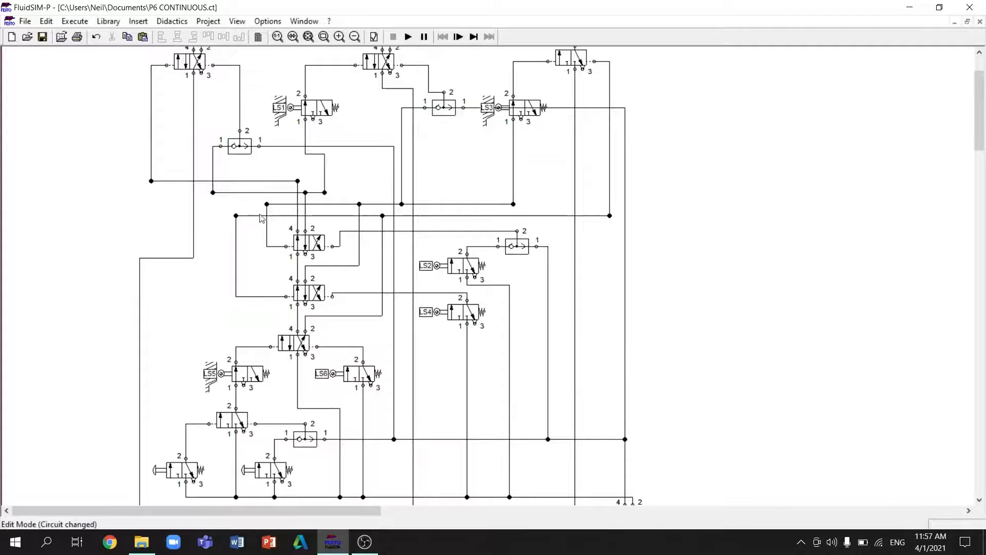
- Try to start the simulation, and reroute the line from the second cylinder's shuttle valve so it passes above the LS3 valve
{"action": "scroll", "coordinate": [263, 253], "scroll_direction": "up", "scroll_amount": 2}
{"action": "left_click", "coordinate": [409, 37]}
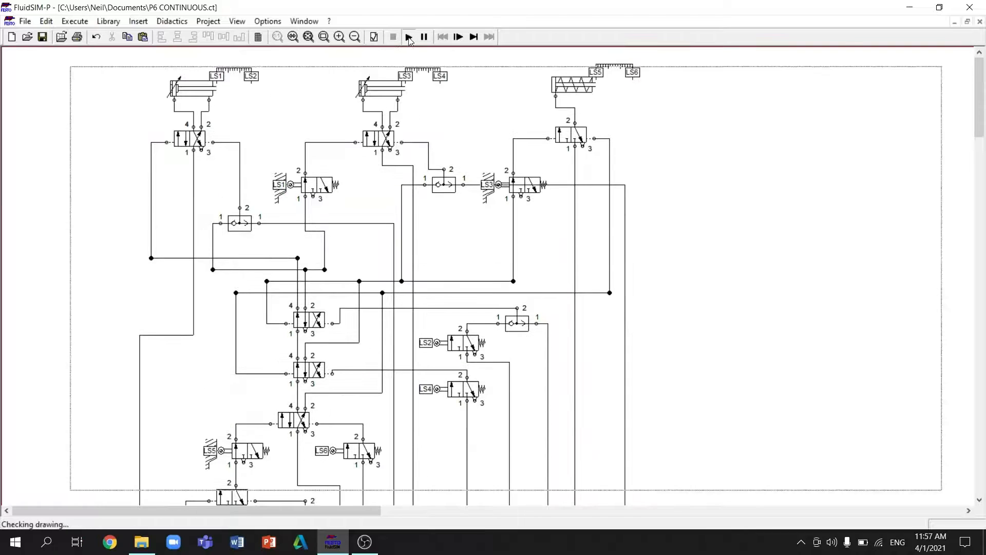
{"action": "left_click", "coordinate": [492, 291]}
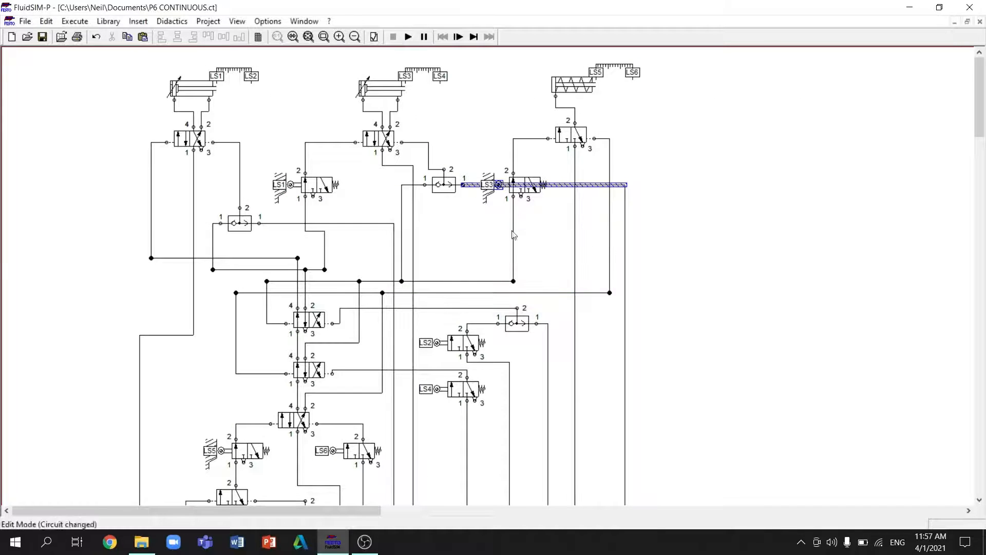
{"action": "left_click_drag", "start_coordinate": [559, 177], "coordinate": [558, 154]}
{"action": "left_click_drag", "start_coordinate": [463, 166], "coordinate": [471, 166]}
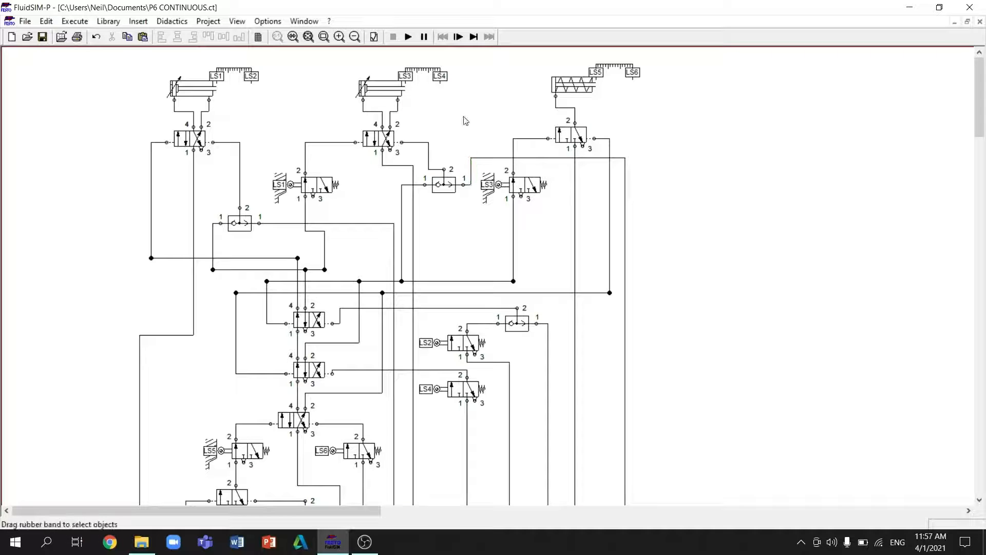
- Simulate the circuit and operate the pushbutton valves to examine starting and stopping of the continuous cylinder sequence
{"action": "left_click", "coordinate": [409, 37]}
{"action": "scroll", "coordinate": [221, 444], "scroll_direction": "down", "scroll_amount": 1}
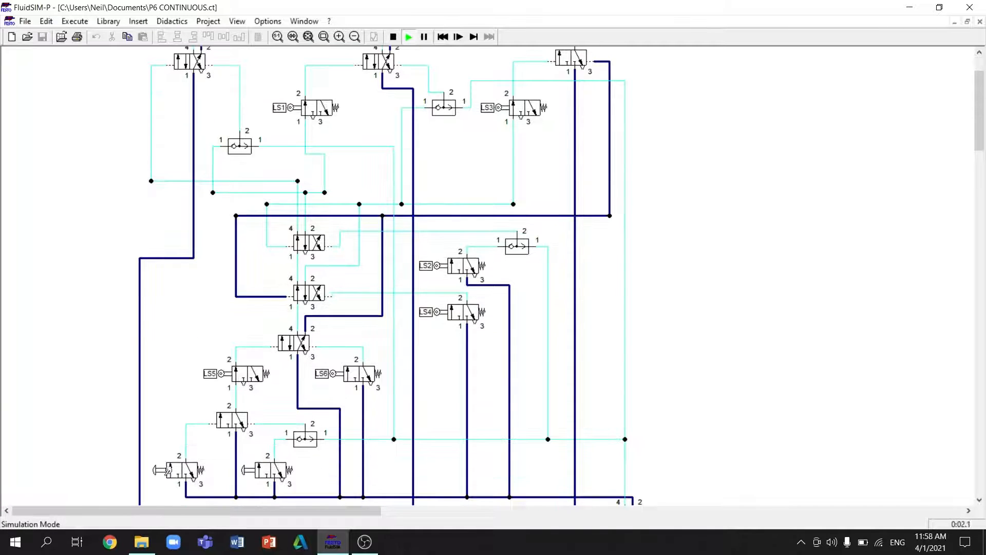
{"action": "scroll", "coordinate": [181, 399], "scroll_direction": "up", "scroll_amount": 1}
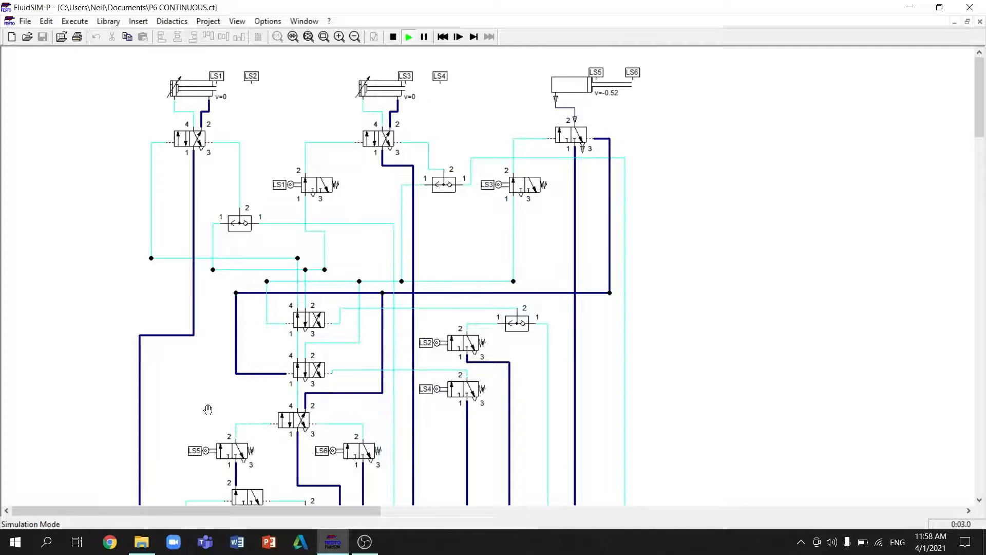
{"action": "scroll", "coordinate": [210, 421], "scroll_direction": "down", "scroll_amount": 2}
{"action": "scroll", "coordinate": [185, 392], "scroll_direction": "up", "scroll_amount": 2}
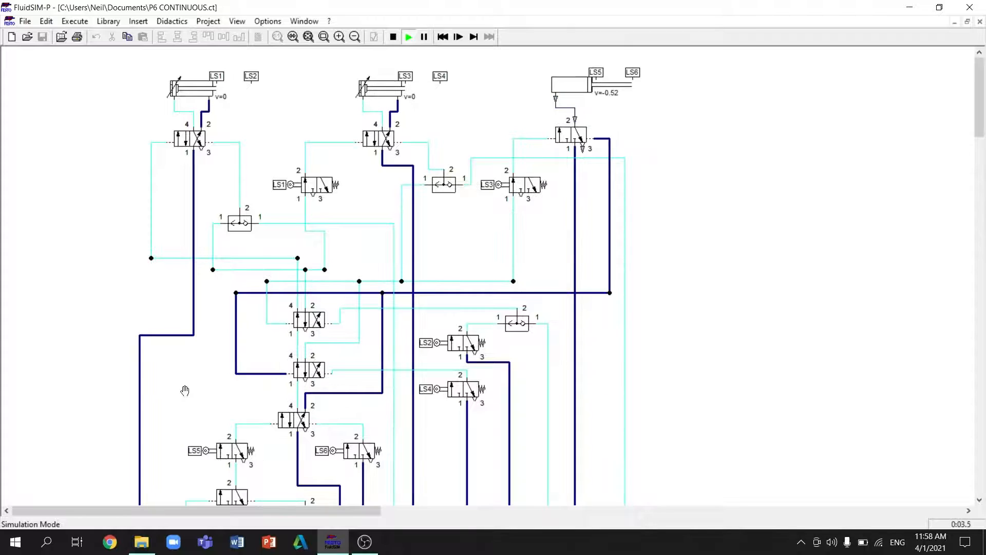
{"action": "scroll", "coordinate": [163, 466], "scroll_direction": "down", "scroll_amount": 2}
{"action": "scroll", "coordinate": [162, 467], "scroll_direction": "up", "scroll_amount": 2}
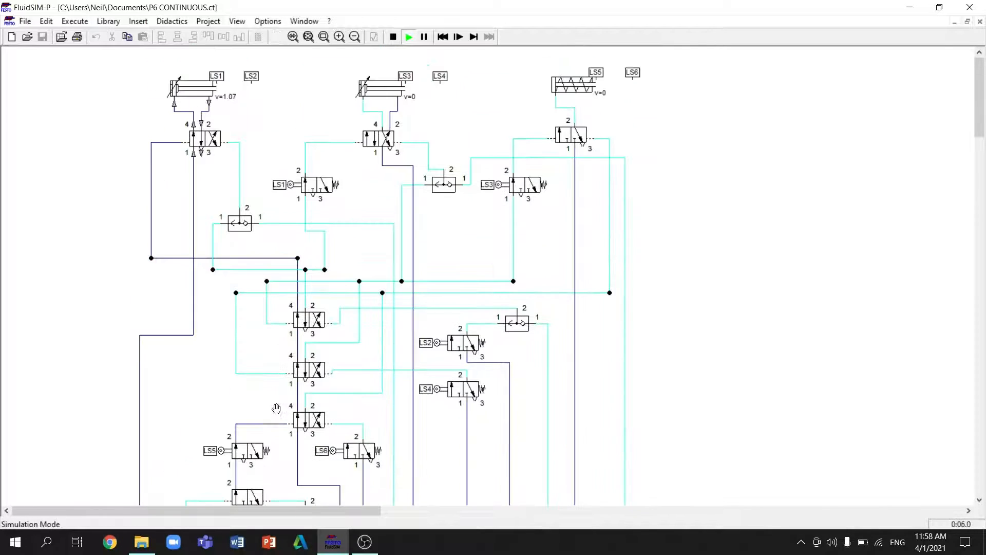
- Switch the manual 4/n valve over and back during the running sequence to examine the cylinders' reset, and stop the simulation
{"action": "scroll", "coordinate": [554, 429], "scroll_direction": "down", "scroll_amount": 2}
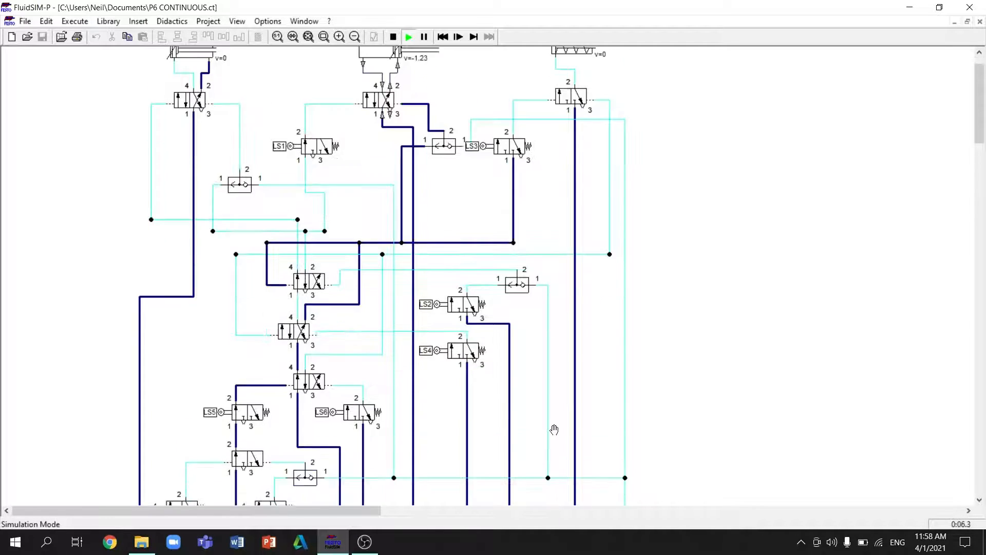
{"action": "scroll", "coordinate": [554, 429], "scroll_direction": "up", "scroll_amount": 2}
{"action": "scroll", "coordinate": [555, 433], "scroll_direction": "down", "scroll_amount": 3}
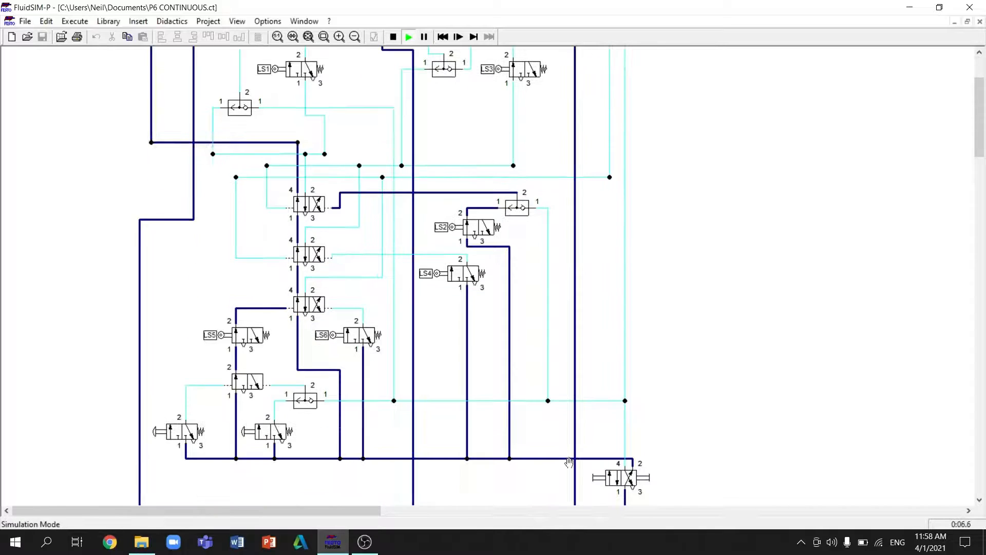
{"action": "scroll", "coordinate": [570, 470], "scroll_direction": "up", "scroll_amount": 3}
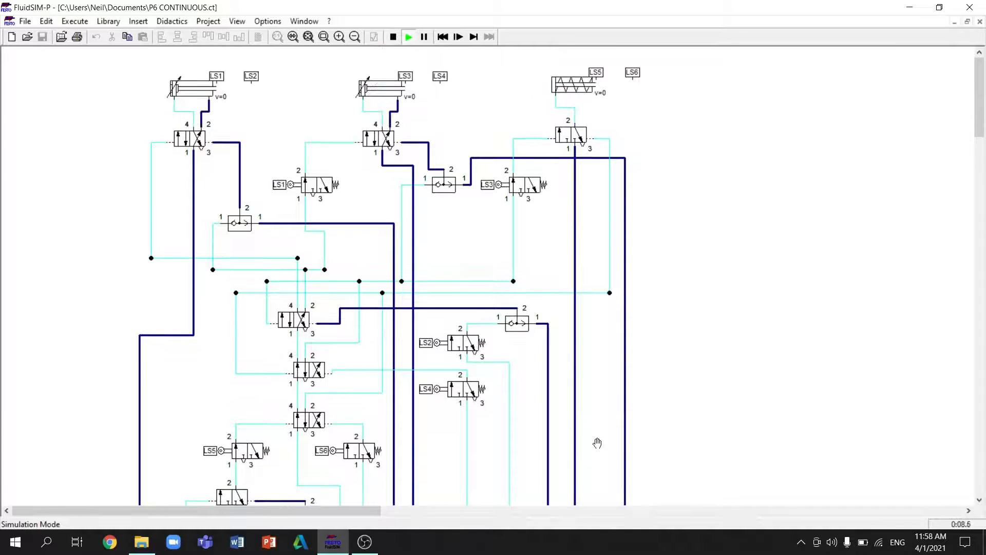
{"action": "scroll", "coordinate": [597, 443], "scroll_direction": "down", "scroll_amount": 4}
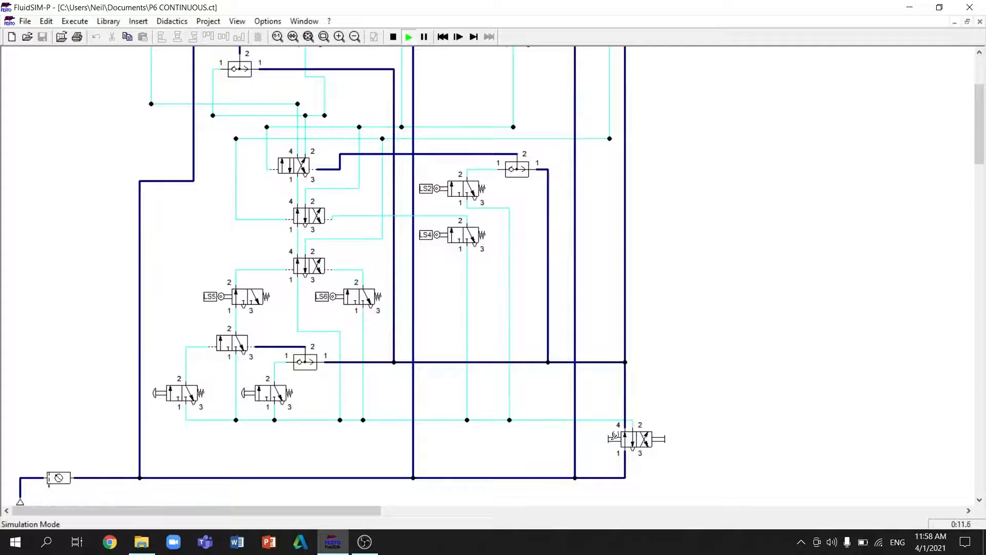
{"action": "scroll", "coordinate": [591, 388], "scroll_direction": "up", "scroll_amount": 4}
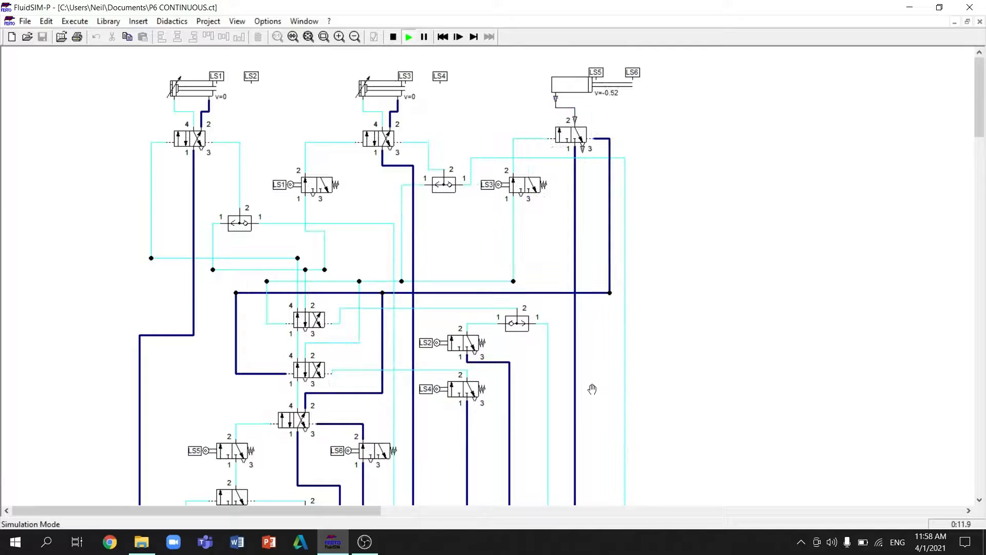
{"action": "left_click", "coordinate": [393, 37]}
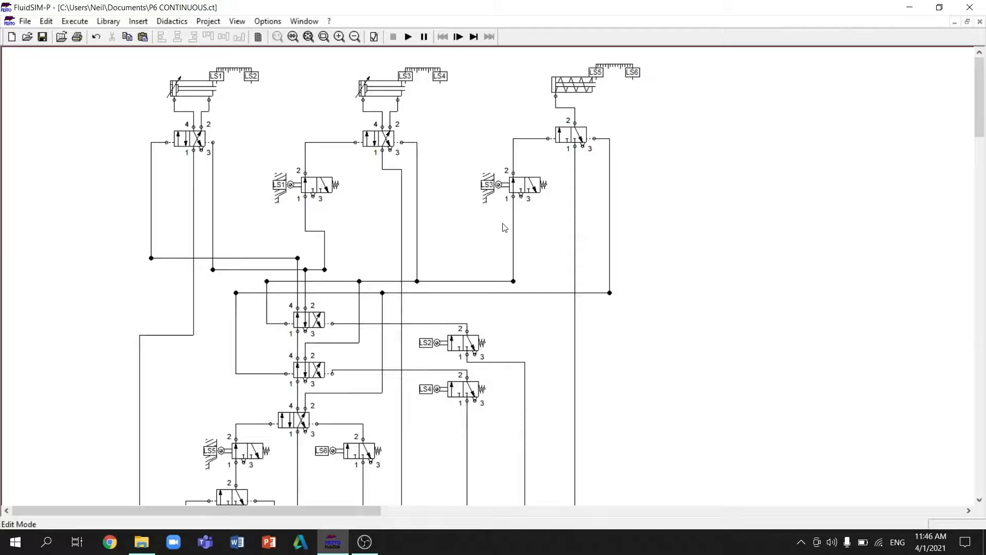
- Lower the main supply line, compressor and service unit, and shift the first cylinder valve's supply branch away from the pushbutton valves
{"action": "scroll", "coordinate": [502, 222], "scroll_direction": "down", "scroll_amount": 6}
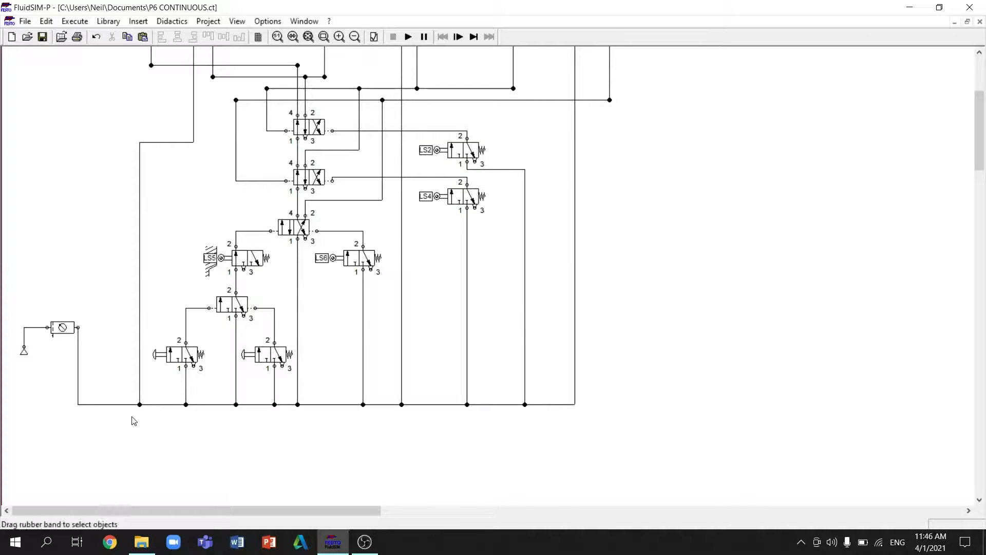
{"action": "left_click_drag", "start_coordinate": [129, 419], "coordinate": [525, 443]}
{"action": "left_click_drag", "start_coordinate": [20, 383], "coordinate": [56, 466]}
{"action": "left_click", "coordinate": [48, 427]}
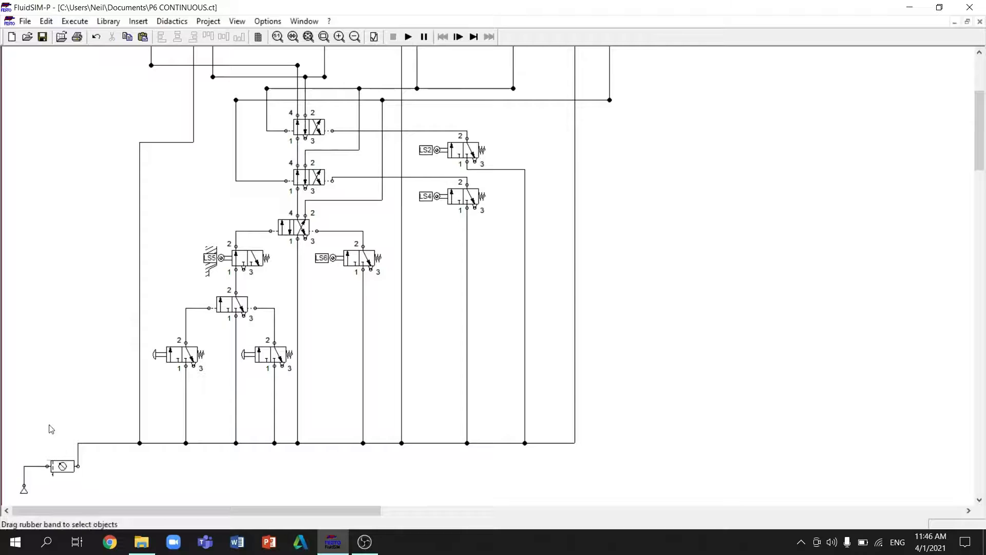
{"action": "left_click_drag", "start_coordinate": [140, 444], "coordinate": [91, 445]}
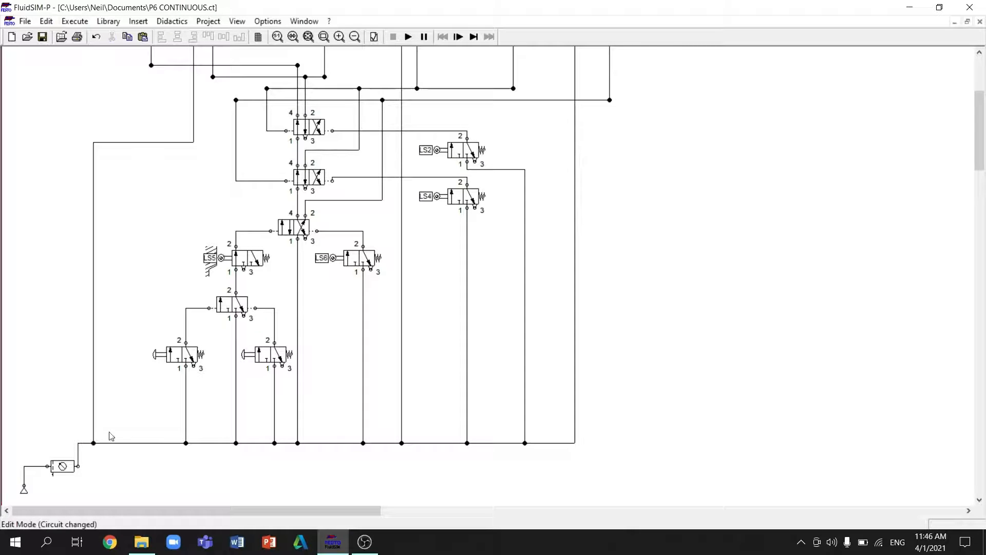
- Lower the pilot-operated 3/n valve slightly and delete the line between its port 2 and port 1 of the LS5 valve
{"action": "left_click_drag", "start_coordinate": [228, 301], "coordinate": [228, 317]}
{"action": "left_click", "coordinate": [236, 283]}
{"action": "key", "text": "Delete"}
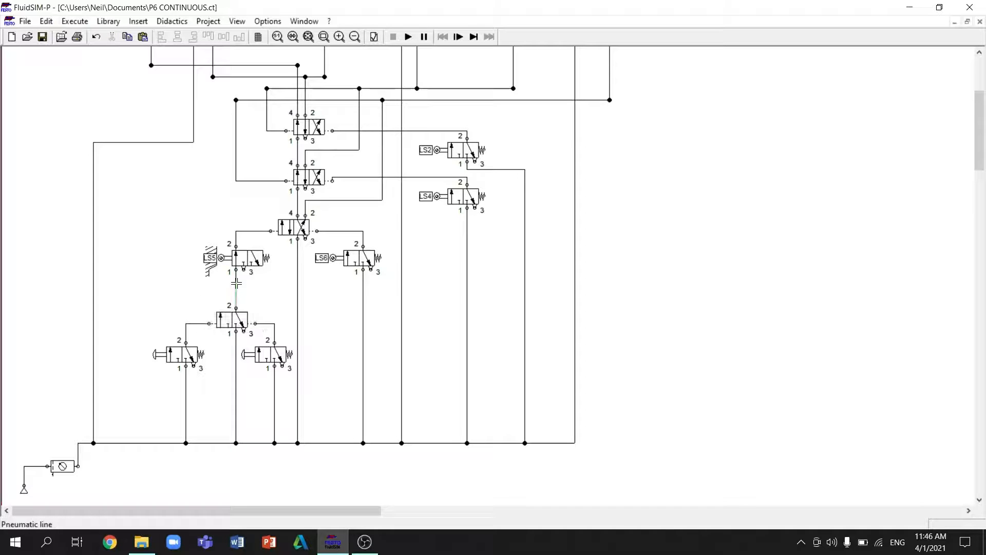
- Place a copy of the pushbutton 3/n valve beside the existing pair and connect its port 1 to the main supply line
{"action": "left_click", "coordinate": [173, 355]}
{"action": "key", "text": "ctrl+c"}
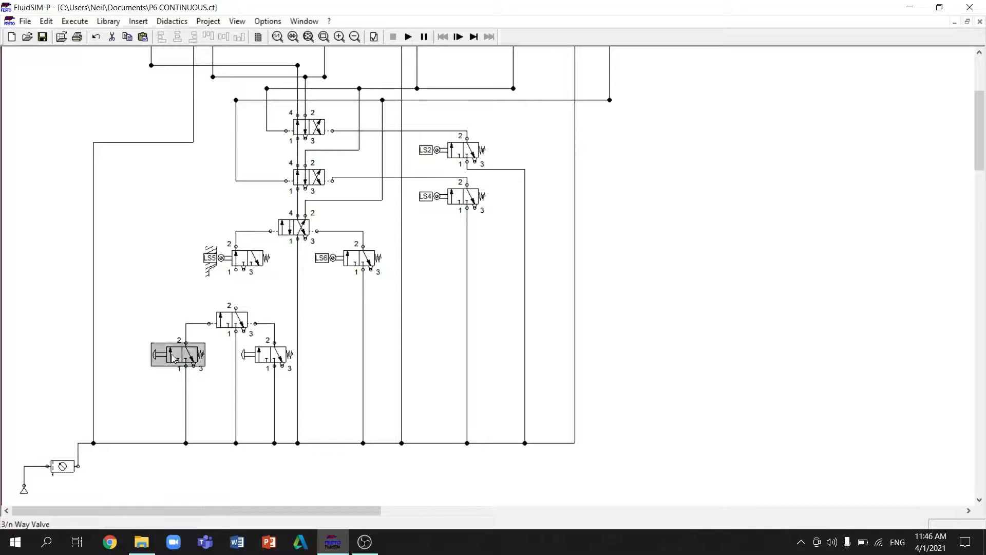
{"action": "key", "text": "ctrl+v"}
{"action": "left_click_drag", "start_coordinate": [484, 310], "coordinate": [98, 360]}
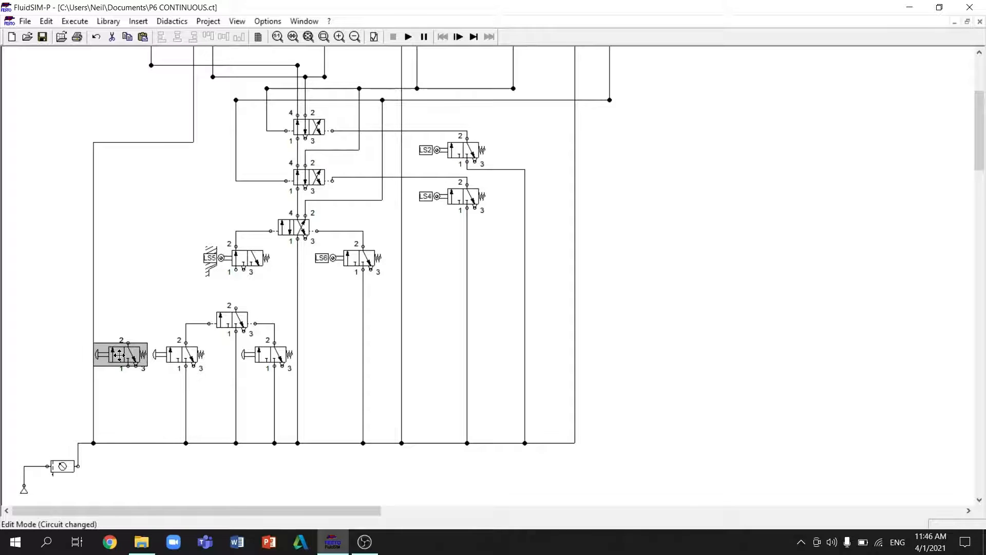
{"action": "left_click", "coordinate": [122, 384]}
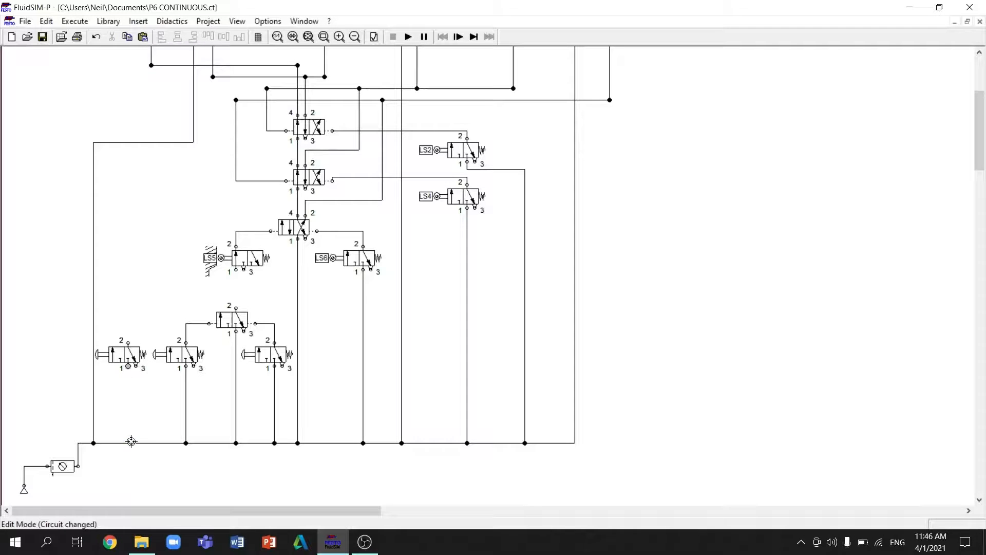
{"action": "left_click_drag", "start_coordinate": [131, 441], "coordinate": [130, 442]}
- Insert a shuttle valve and connect its port 2 to the LS5 valve and its inlets to the new pushbutton valve and pilot-operated 3/n valve
{"action": "left_click", "coordinate": [968, 21]}
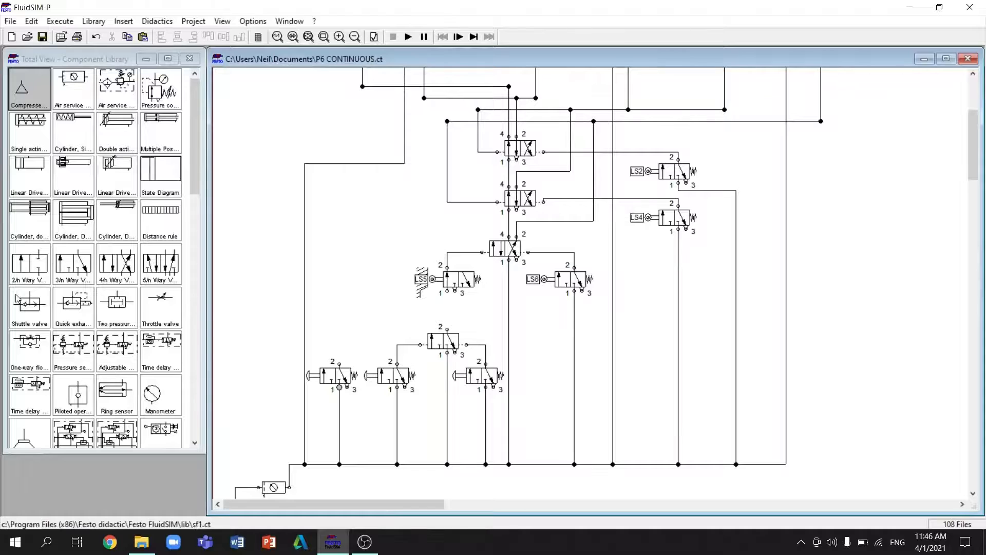
{"action": "left_click_drag", "start_coordinate": [29, 304], "coordinate": [388, 314]}
{"action": "left_click", "coordinate": [946, 59]}
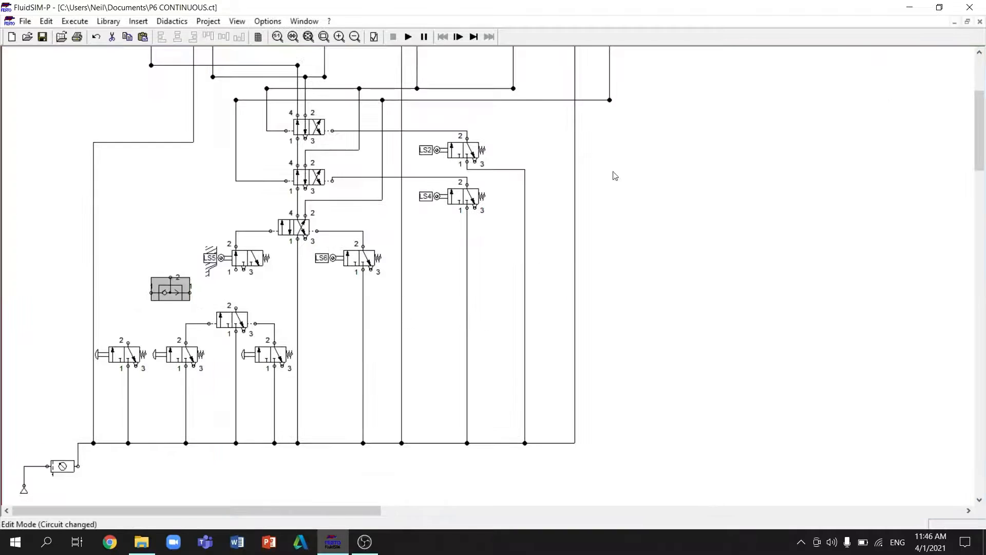
{"action": "left_click", "coordinate": [167, 277]}
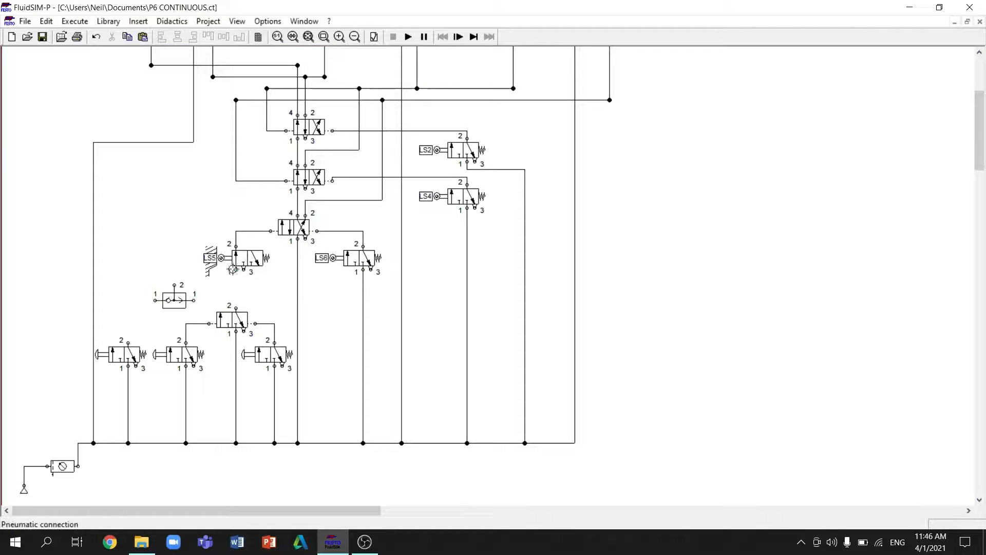
{"action": "left_click_drag", "start_coordinate": [176, 299], "coordinate": [175, 307]}
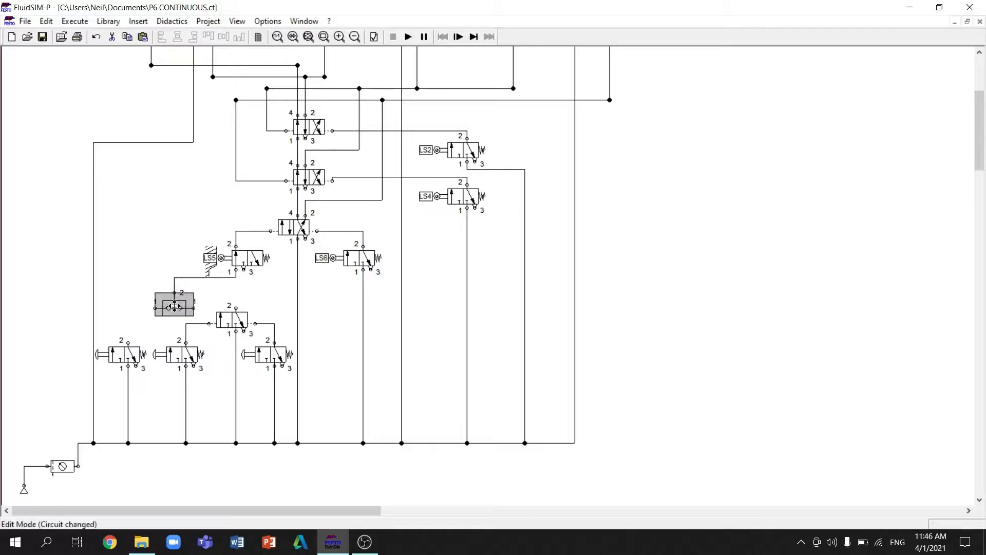
{"action": "left_click_drag", "start_coordinate": [210, 277], "coordinate": [128, 343]}
- Simulate the circuit with the pushbutton valves to examine the cylinders' single and continuous cycles, and stop the simulation
{"action": "left_click", "coordinate": [410, 38]}
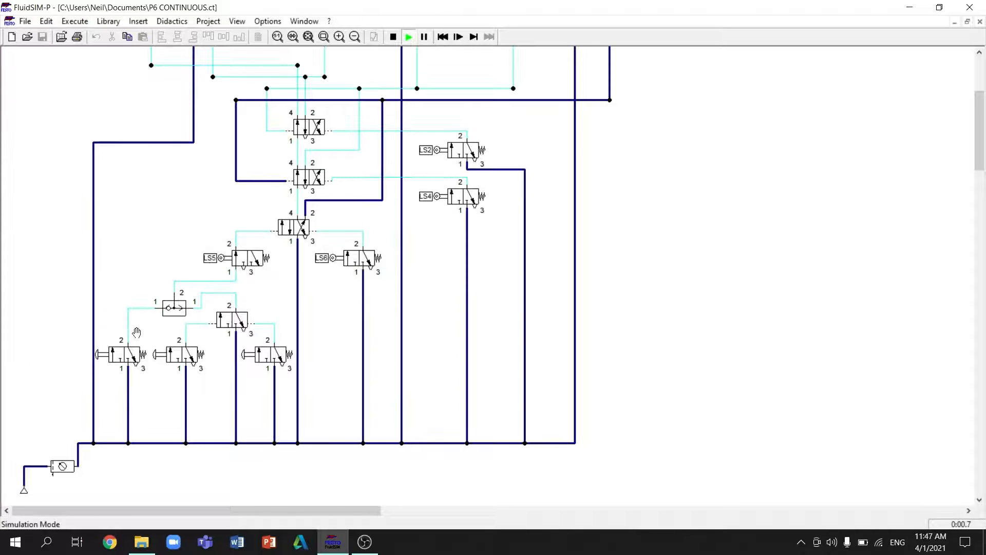
{"action": "scroll", "coordinate": [144, 360], "scroll_direction": "up", "scroll_amount": 5}
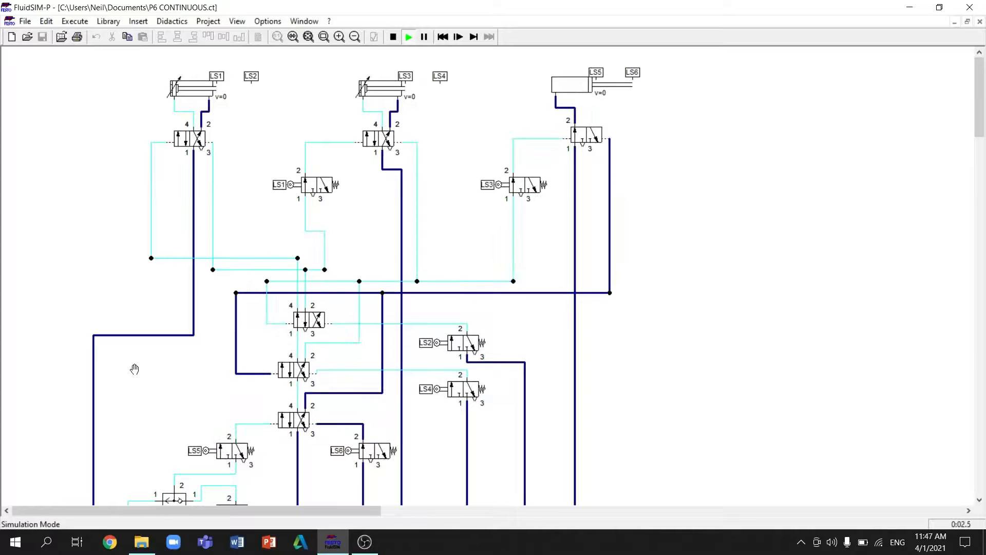
{"action": "scroll", "coordinate": [135, 369], "scroll_direction": "down", "scroll_amount": 2}
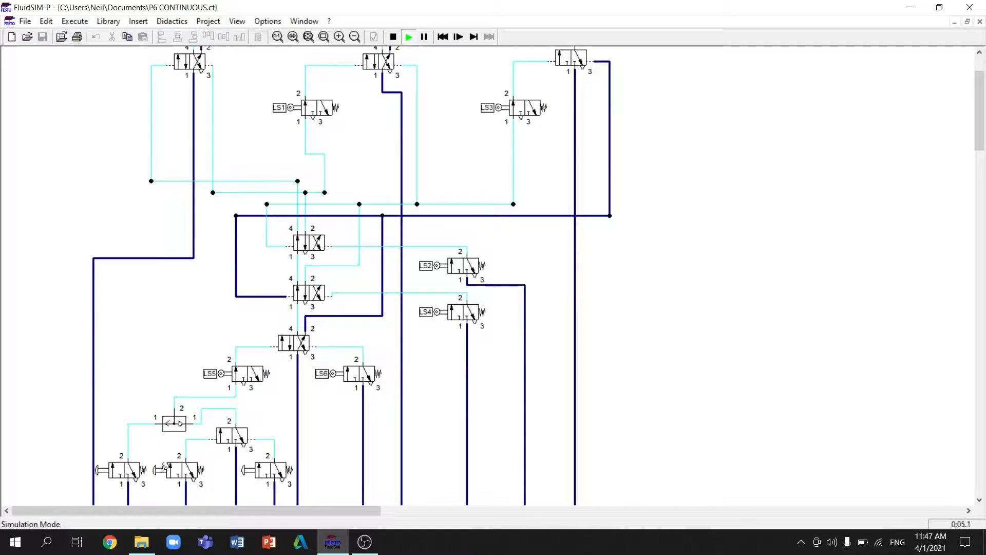
{"action": "scroll", "coordinate": [133, 379], "scroll_direction": "up", "scroll_amount": 2}
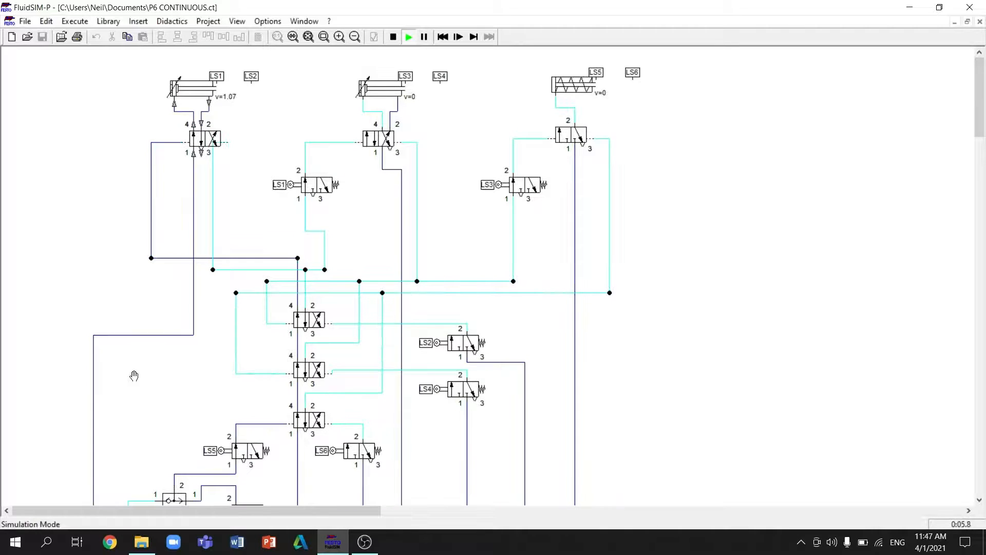
{"action": "scroll", "coordinate": [236, 476], "scroll_direction": "down", "scroll_amount": 2}
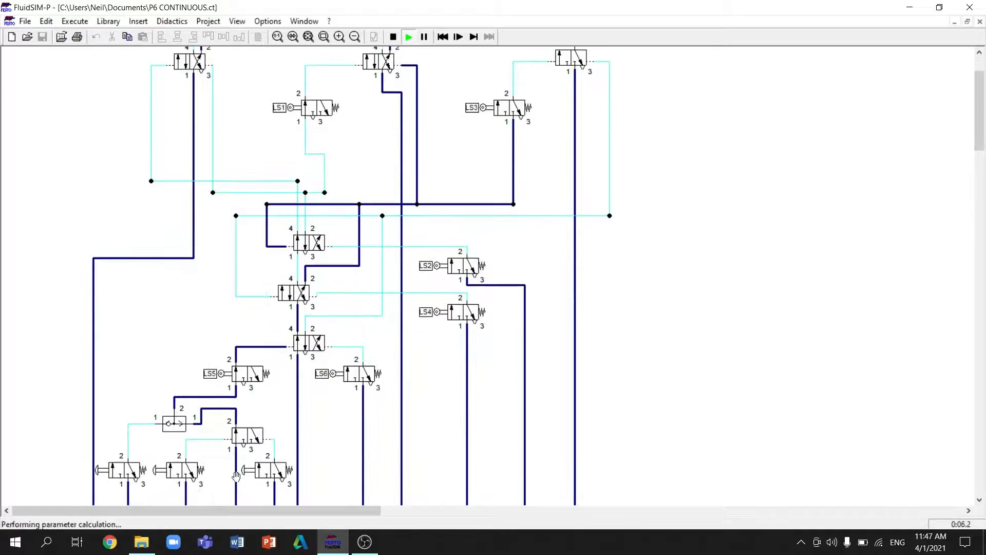
{"action": "scroll", "coordinate": [199, 419], "scroll_direction": "up", "scroll_amount": 2}
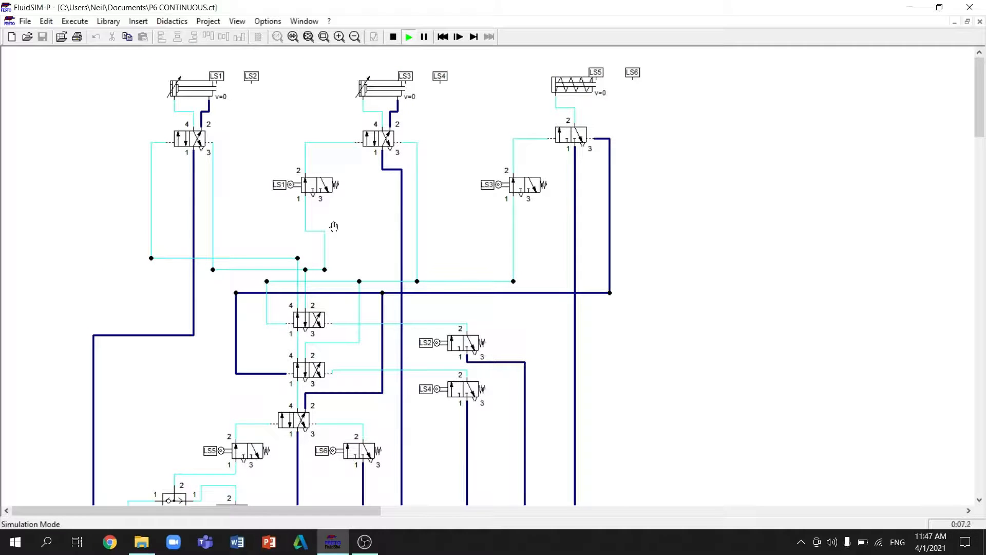
{"action": "left_click", "coordinate": [393, 36]}
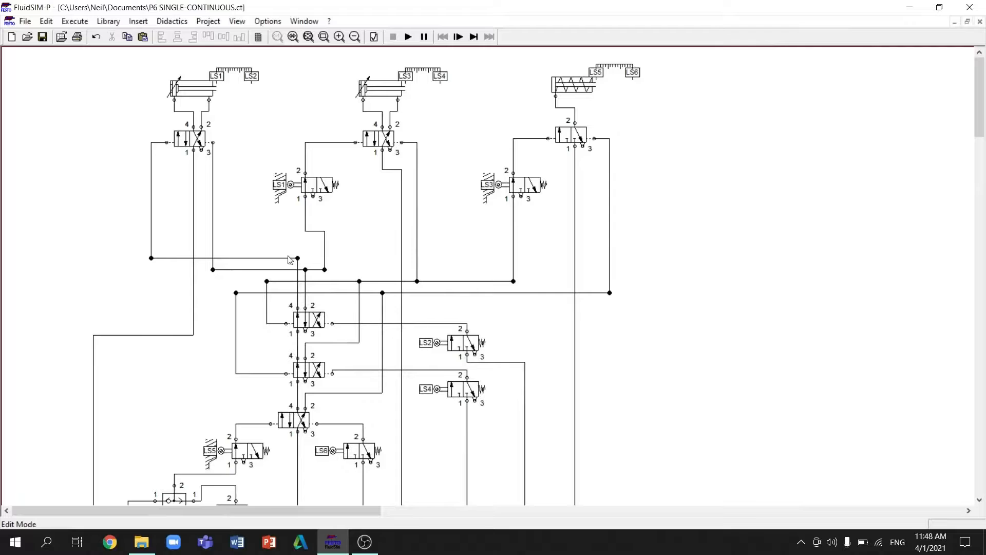
- Delete the line between the pilot-operated 3/n valve and the right pushbutton valve, and shift the lowest cascade valve's supply branch to the right
{"action": "scroll", "coordinate": [292, 280], "scroll_direction": "down", "scroll_amount": 4}
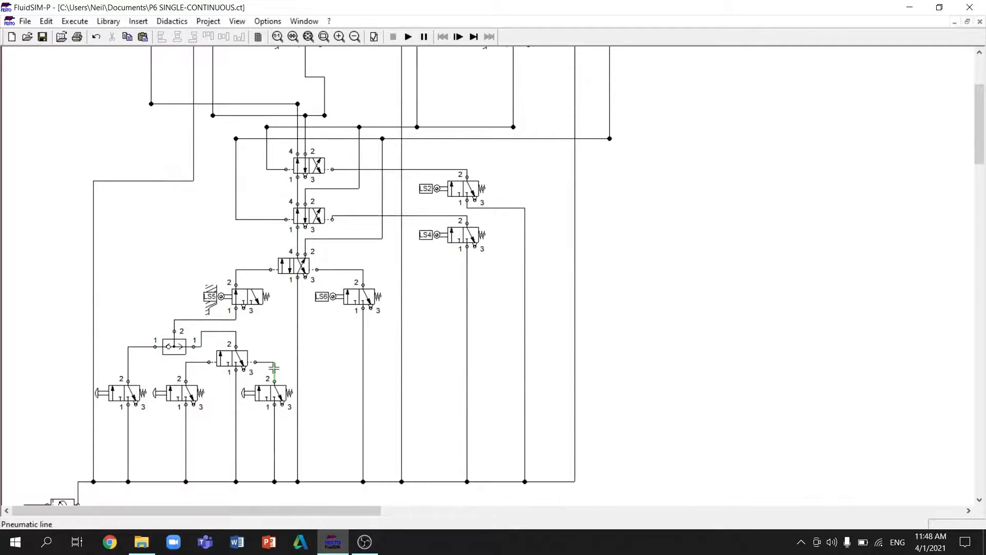
{"action": "left_click", "coordinate": [274, 369]}
{"action": "key", "text": "Delete"}
{"action": "left_click_drag", "start_coordinate": [297, 482], "coordinate": [338, 483]}
- Delete the right pilot lines of the first and second cylinder valves and the line from the LS2 valve to the top cascade valve
{"action": "scroll", "coordinate": [326, 466], "scroll_direction": "up", "scroll_amount": 3}
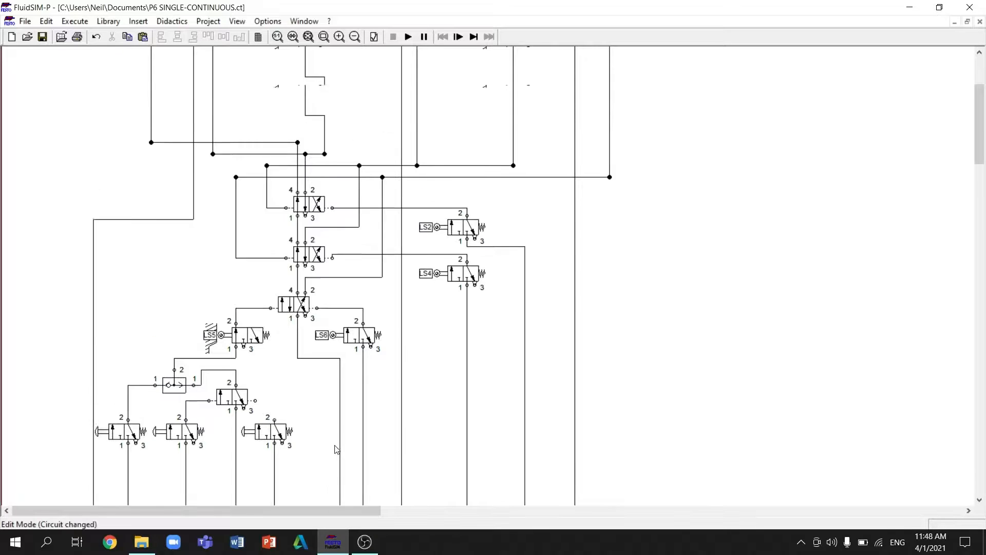
{"action": "left_click", "coordinate": [417, 176]}
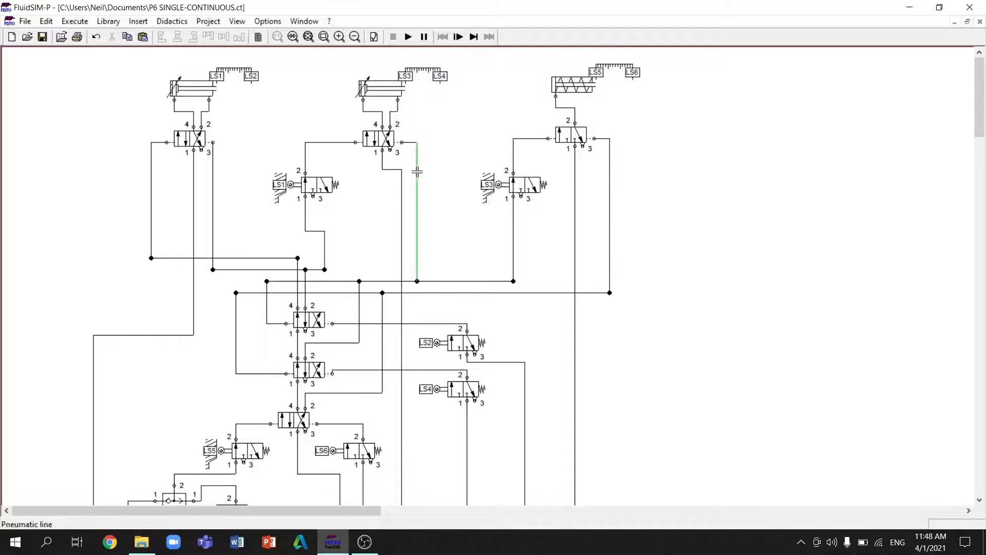
{"action": "key", "text": "Delete"}
{"action": "left_click", "coordinate": [213, 184]}
{"action": "key", "text": "Delete"}
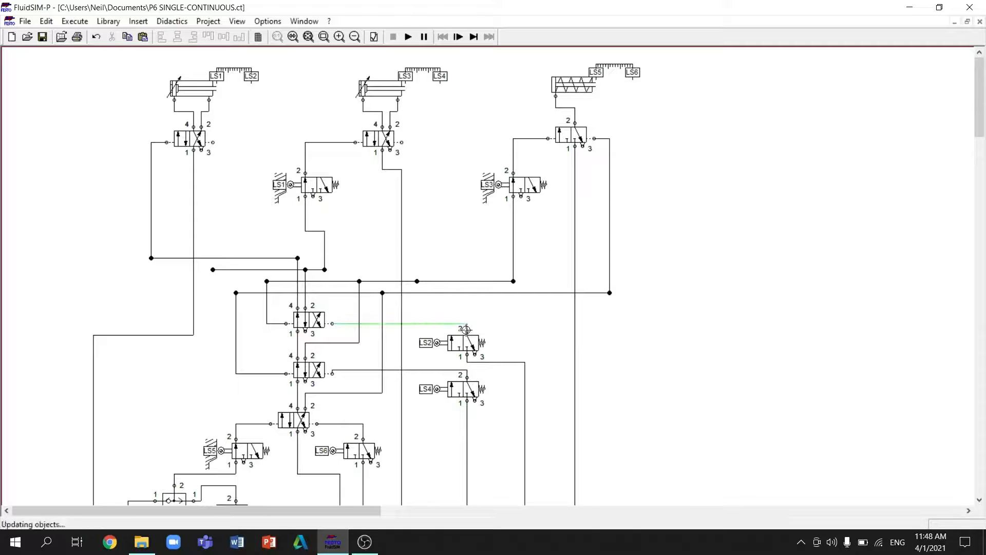
{"action": "left_click", "coordinate": [438, 324]}
{"action": "key", "text": "Delete"}
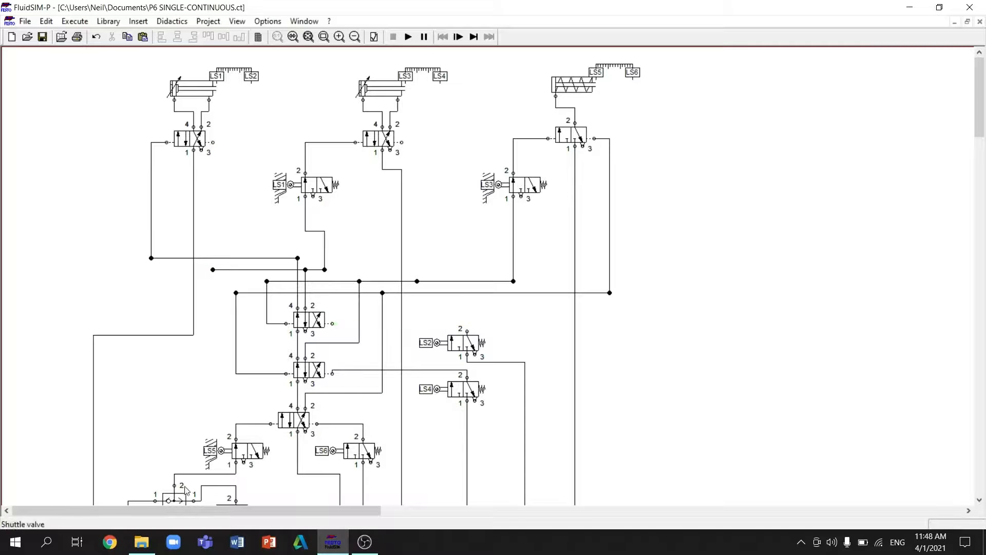
- Paste copies of the shuttle valve and connect one between the second cylinder valve's right pilot port and the group line below it
{"action": "left_click", "coordinate": [175, 500]}
{"action": "key", "text": "ctrl+c"}
{"action": "key", "text": "ctrl+v"}
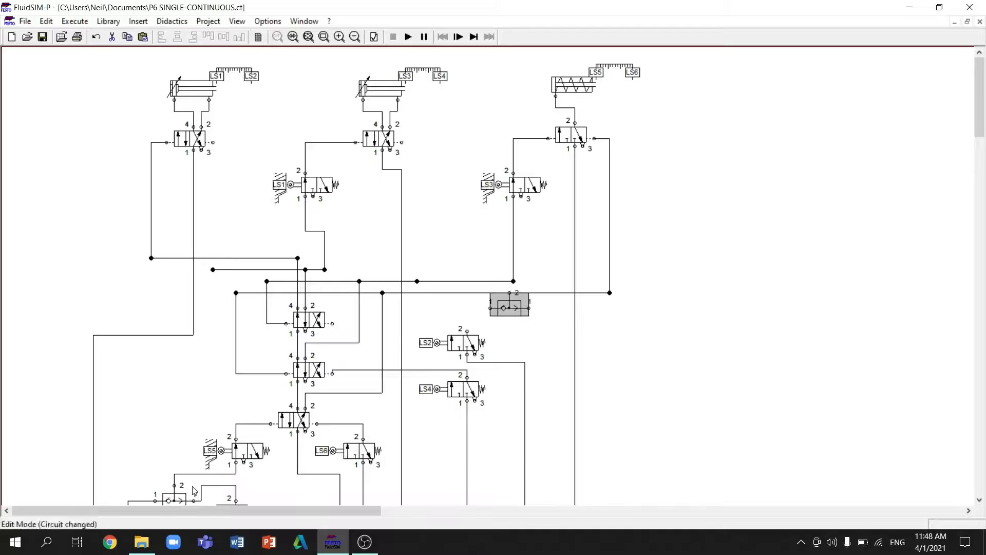
{"action": "key", "text": "ctrl+v"}
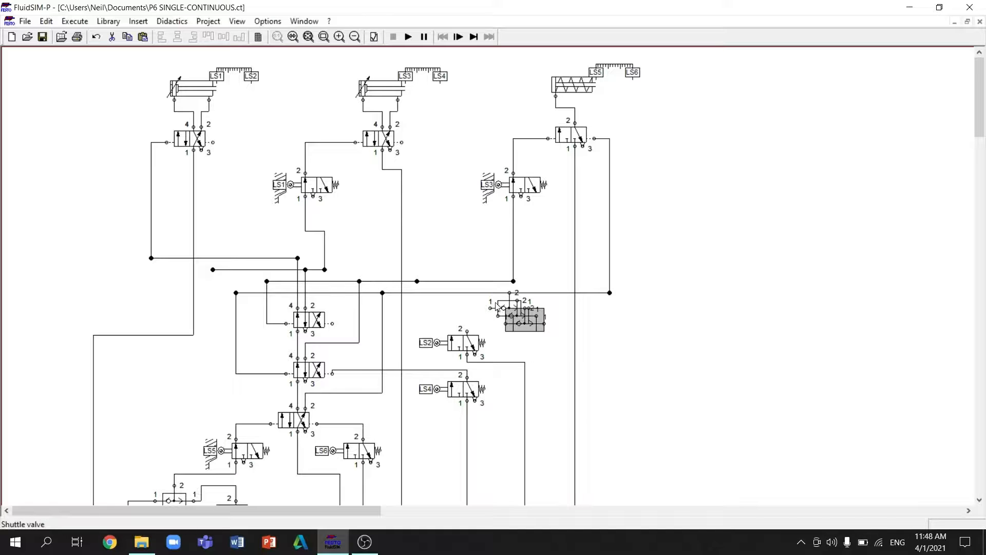
{"action": "left_click_drag", "start_coordinate": [497, 308], "coordinate": [413, 165]}
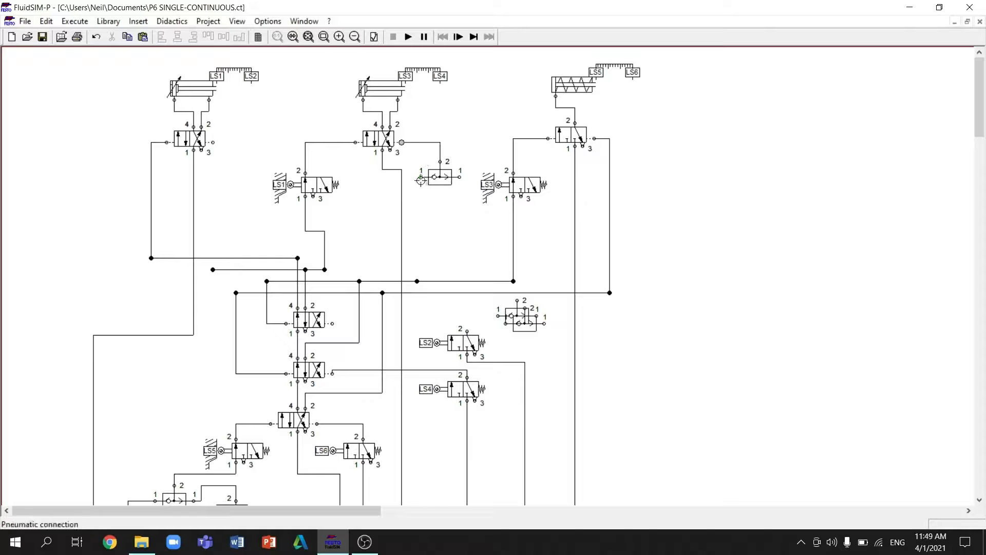
{"action": "left_click_drag", "start_coordinate": [421, 176], "coordinate": [417, 281]}
- Place a shuttle valve copy below the first cylinder valve, connecting port 2 to the right pilot port and port 1 to the group line
{"action": "left_click_drag", "start_coordinate": [515, 313], "coordinate": [239, 234]}
{"action": "left_click", "coordinate": [220, 162]}
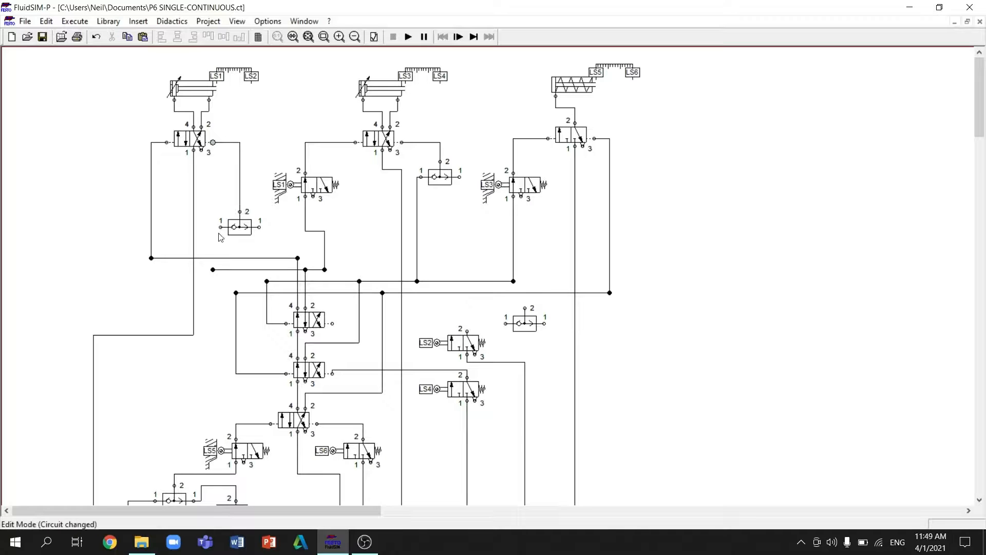
{"action": "scroll", "coordinate": [504, 341], "scroll_direction": "down", "scroll_amount": 2}
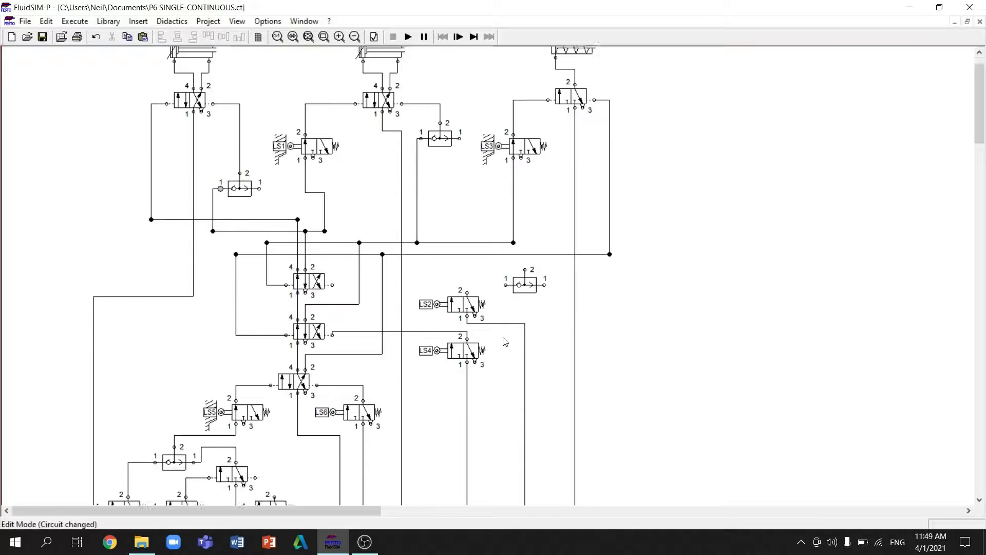
- Connect one shuttle valve copy between the pilot-operated 3/n and right pushbutton valves, and another between the top cascade and LS2 valves
{"action": "left_click_drag", "start_coordinate": [522, 241], "coordinate": [433, 234]}
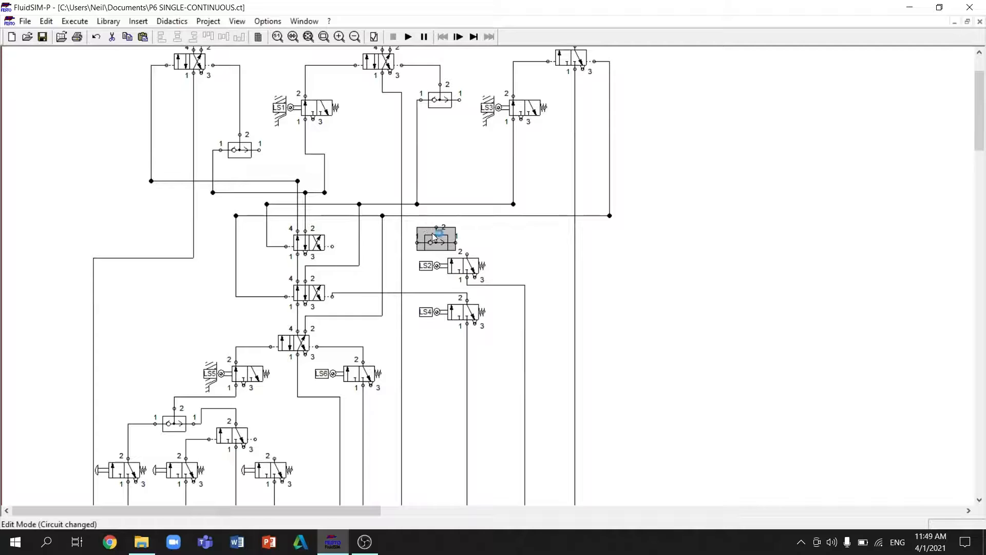
{"action": "left_click", "coordinate": [499, 363]}
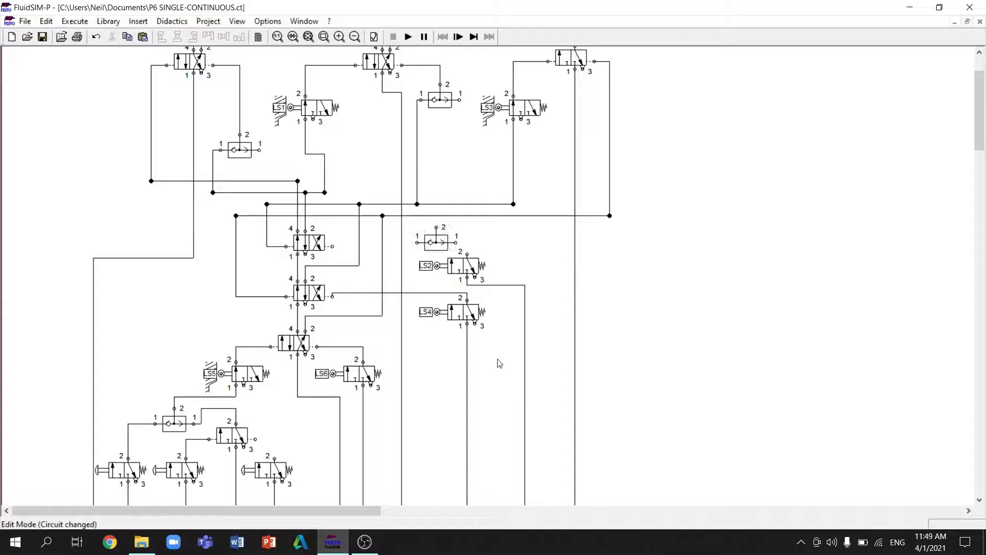
{"action": "key", "text": "ctrl+v"}
{"action": "left_click_drag", "start_coordinate": [534, 326], "coordinate": [302, 441]}
{"action": "left_click", "coordinate": [268, 441]}
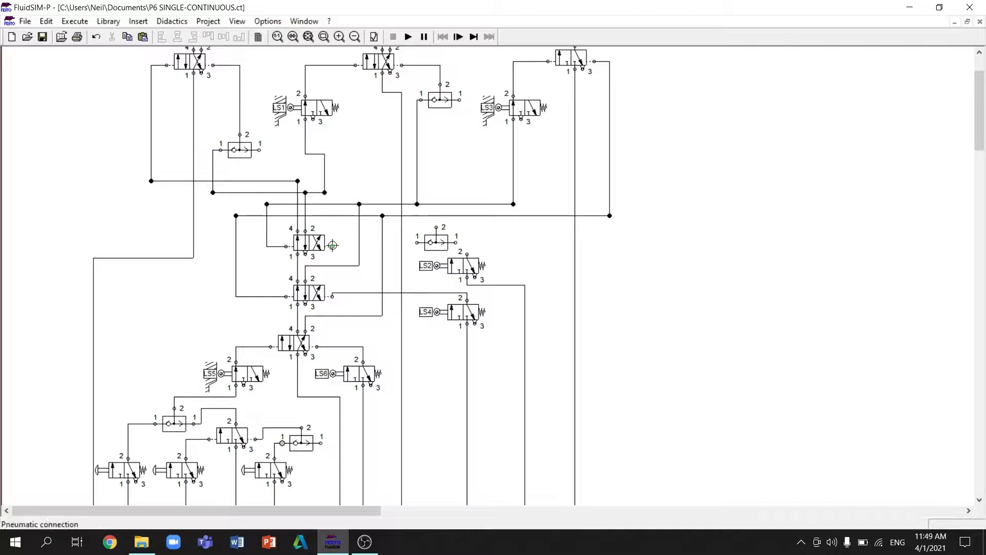
{"action": "left_click_drag", "start_coordinate": [445, 248], "coordinate": [515, 239]}
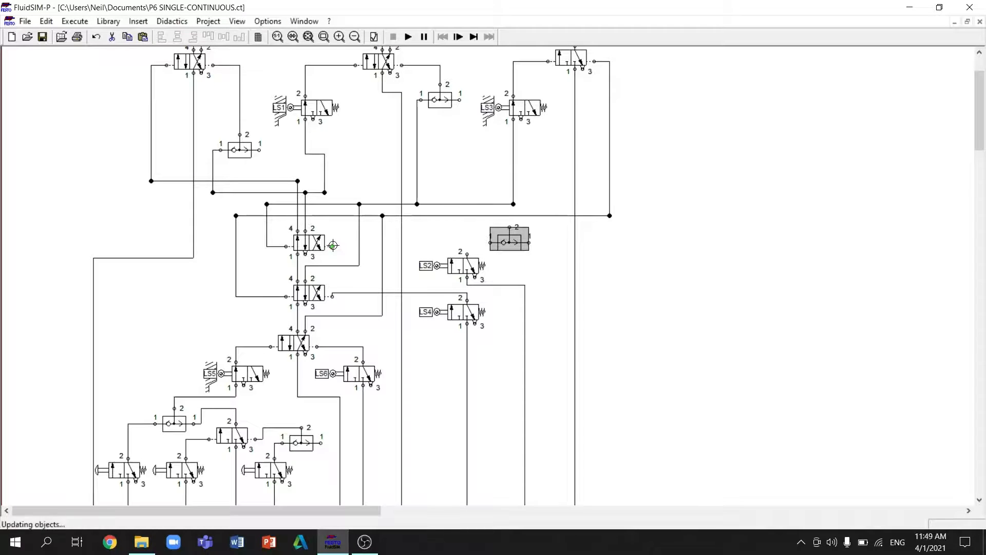
{"action": "left_click_drag", "start_coordinate": [333, 246], "coordinate": [510, 227]}
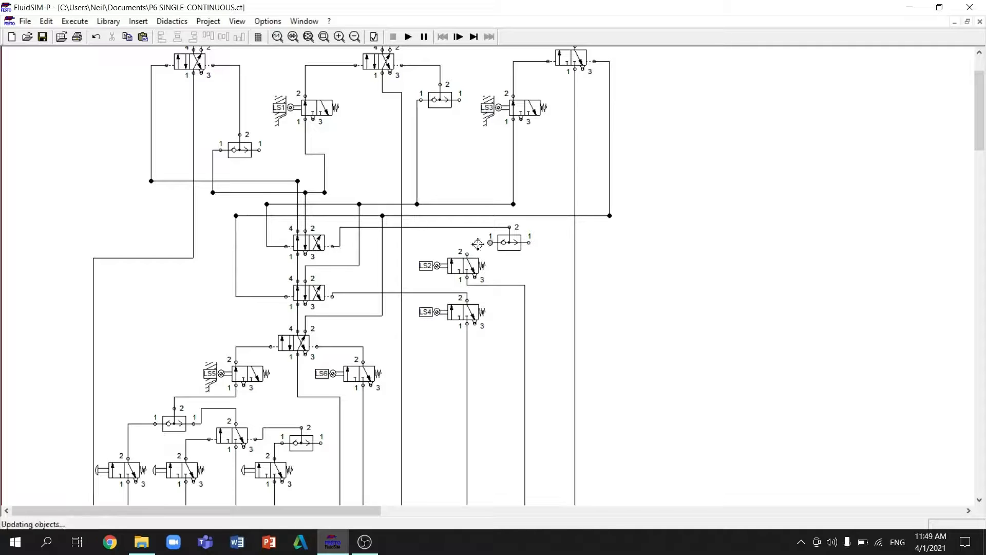
- Place a copy of the second cylinder's 4/n valve in the free area and configure it with manual actuation on both sides and no pneumatic pilots
{"action": "left_click", "coordinate": [378, 62]}
{"action": "key", "text": "ctrl+c"}
{"action": "key", "text": "ctrl+v"}
{"action": "left_click_drag", "start_coordinate": [508, 304], "coordinate": [649, 424]}
{"action": "double_click", "coordinate": [648, 423]}
{"action": "left_click", "coordinate": [405, 250]}
{"action": "left_click", "coordinate": [390, 292]}
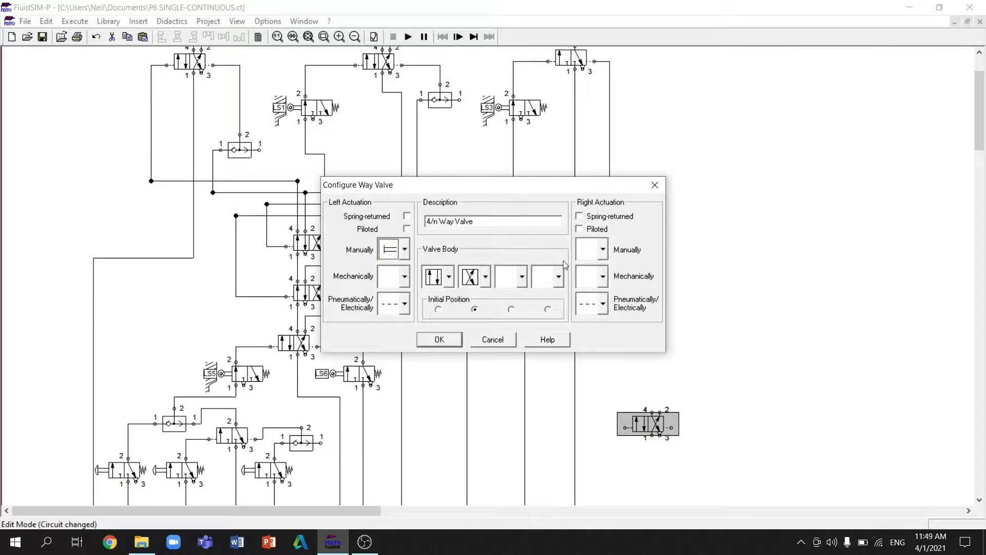
{"action": "left_click", "coordinate": [603, 250]}
{"action": "left_click", "coordinate": [591, 293]}
{"action": "left_click", "coordinate": [604, 304]}
{"action": "left_click", "coordinate": [593, 326]}
{"action": "left_click", "coordinate": [394, 306]}
{"action": "left_click", "coordinate": [394, 326]}
{"action": "left_click", "coordinate": [435, 337]}
- Delete the main supply line's run and branches to the right of the leftmost pushbutton valve
{"action": "scroll", "coordinate": [417, 356], "scroll_direction": "down", "scroll_amount": 2}
{"action": "scroll", "coordinate": [417, 356], "scroll_direction": "down", "scroll_amount": 1}
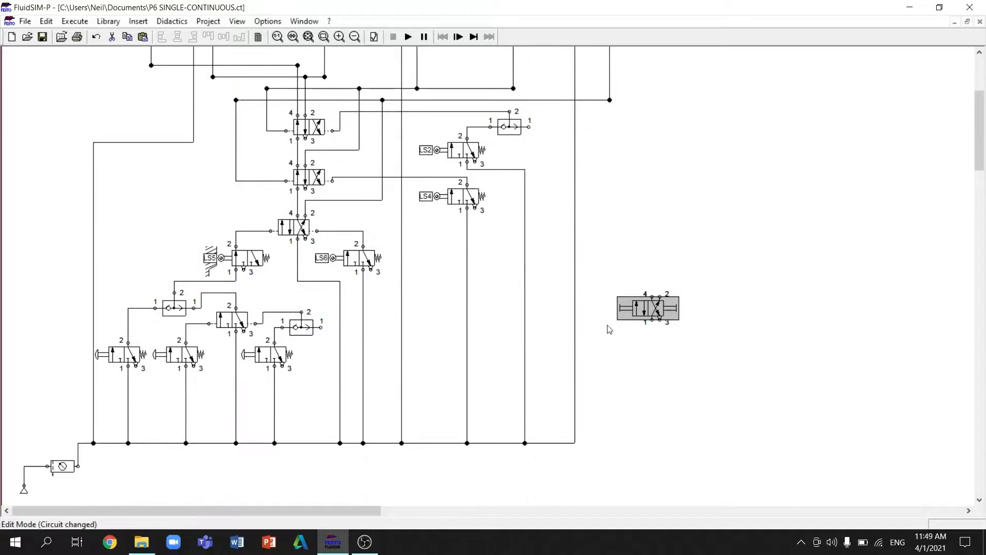
{"action": "left_click_drag", "start_coordinate": [114, 455], "coordinate": [546, 438]}
{"action": "key", "text": "Delete"}
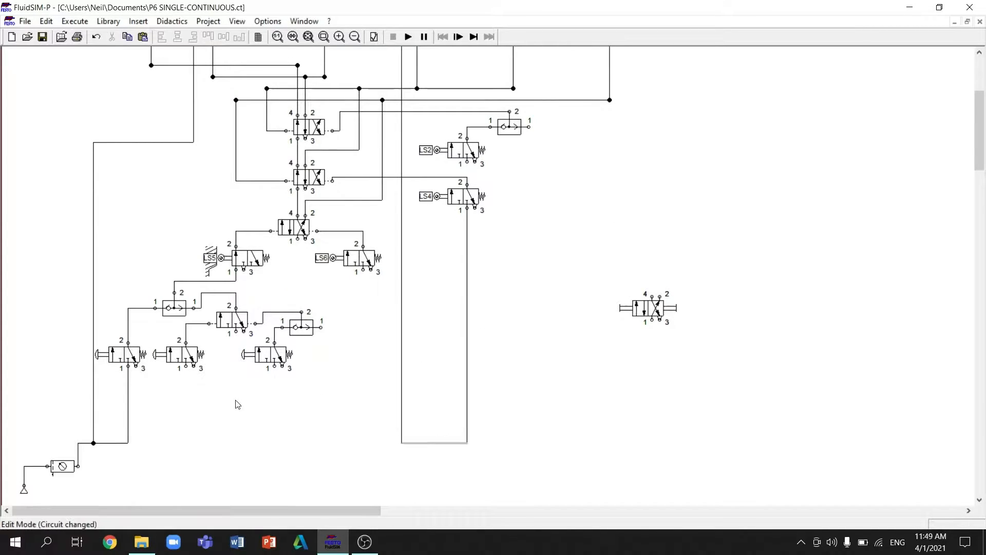
{"action": "left_click", "coordinate": [424, 443]}
{"action": "key", "text": "Delete"}
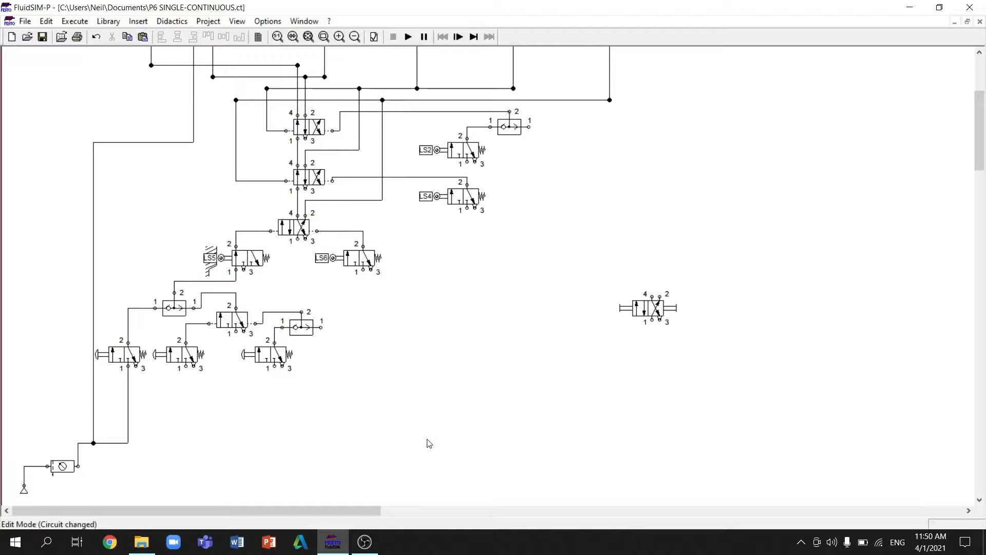
- Lower the manual 4/n valve, feed its port 1 from the main supply and connect its port 2 to the two left pushbutton valves
{"action": "left_click_drag", "start_coordinate": [643, 307], "coordinate": [128, 443]}
{"action": "left_click", "coordinate": [556, 409]}
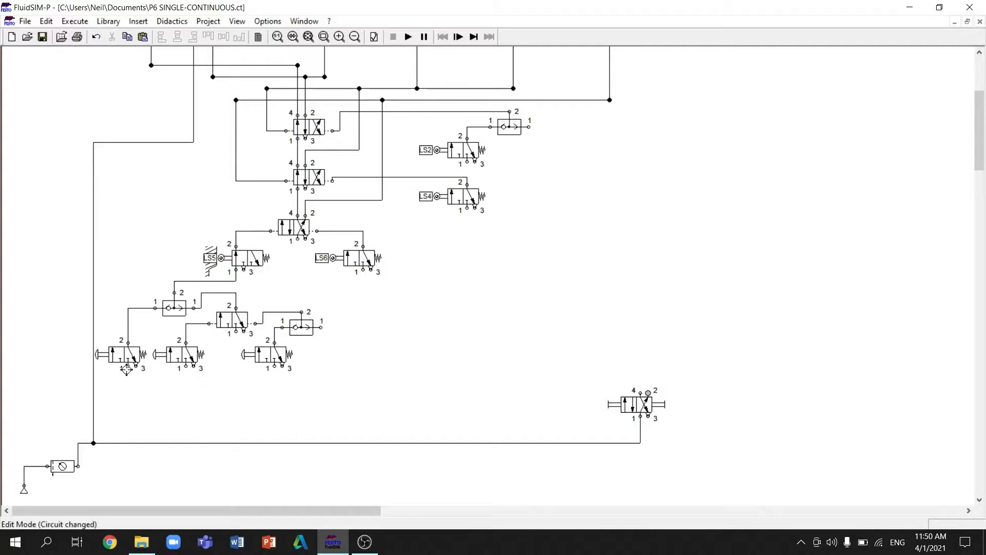
{"action": "left_click_drag", "start_coordinate": [127, 369], "coordinate": [186, 378]}
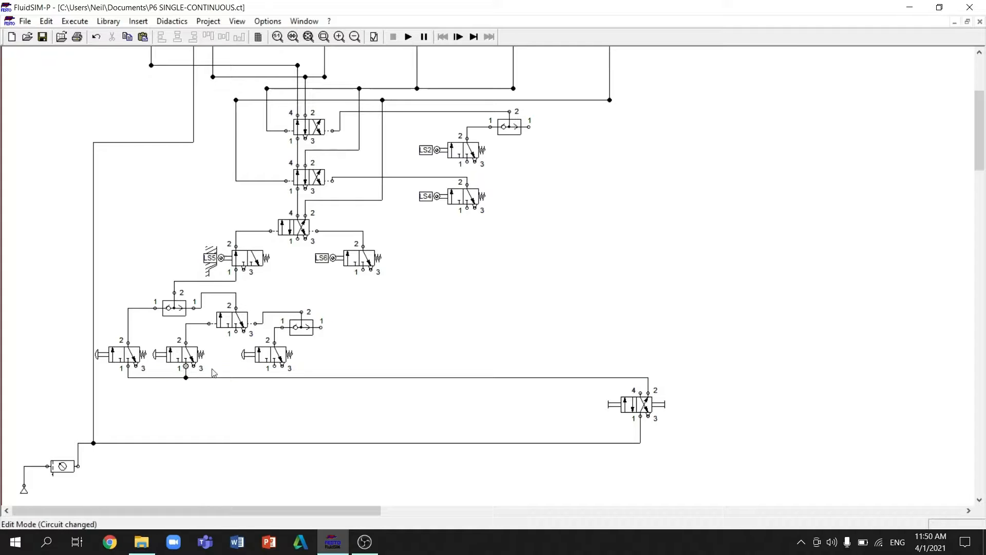
- Connect port 1 of the right pushbutton, pilot-operated 3/n, LS6 and lowest cascade valves to the line from the manual valve's port 2
{"action": "left_click_drag", "start_coordinate": [274, 367], "coordinate": [233, 378]}
{"action": "left_click_drag", "start_coordinate": [358, 366], "coordinate": [363, 377]}
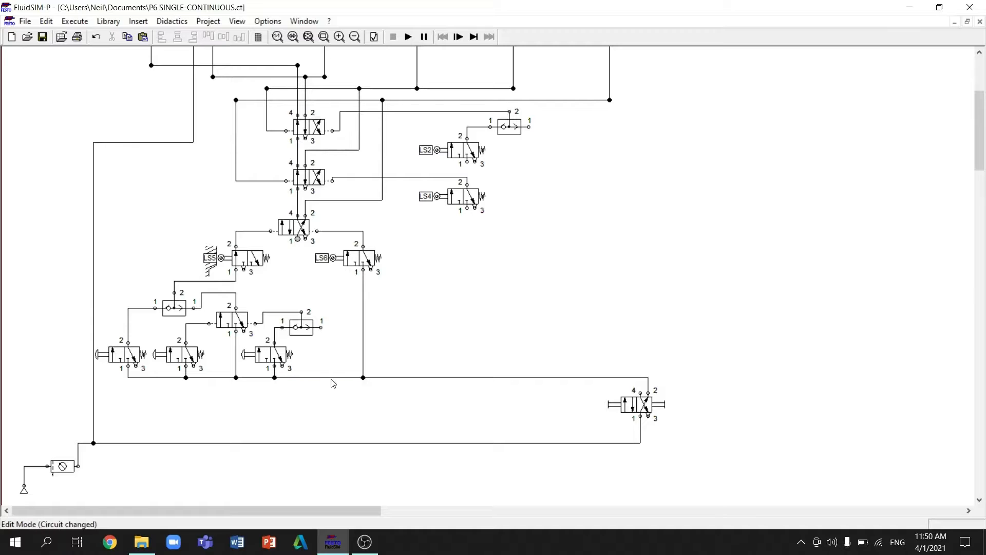
{"action": "left_click_drag", "start_coordinate": [331, 376], "coordinate": [332, 378]}
{"action": "left_click_drag", "start_coordinate": [326, 308], "coordinate": [322, 293]}
- Connect the free inlet of the second cylinder valve's shuttle valve to port 4 of the manual 4/n valve
{"action": "scroll", "coordinate": [436, 306], "scroll_direction": "up", "scroll_amount": 3}
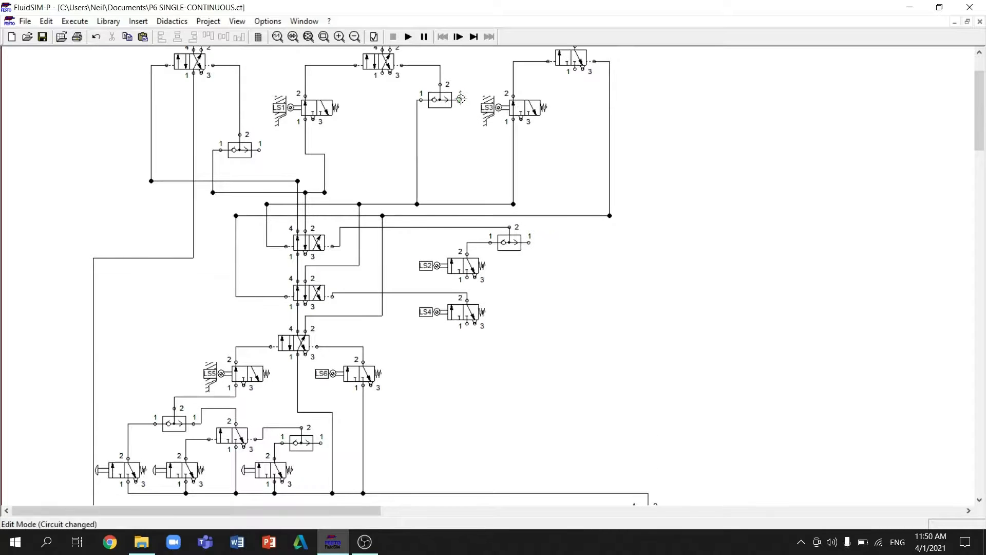
{"action": "scroll", "coordinate": [591, 319], "scroll_direction": "down", "scroll_amount": 2}
{"action": "left_click_drag", "start_coordinate": [461, 98], "coordinate": [640, 431]}
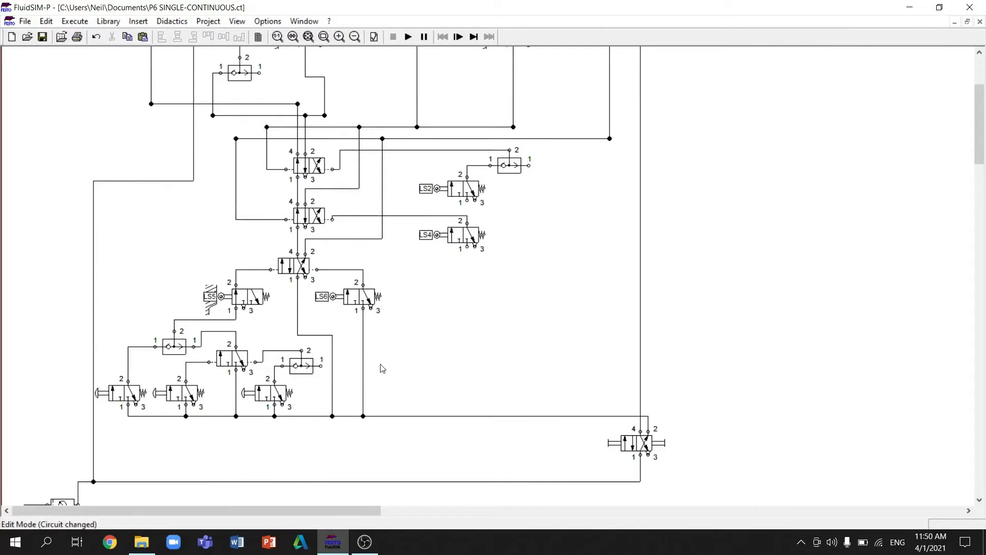
- Connect the free inlets of the right pushbutton's and first cylinder valve's shuttle valves to the line from the manual valve's port 4
{"action": "left_click_drag", "start_coordinate": [321, 365], "coordinate": [640, 364]}
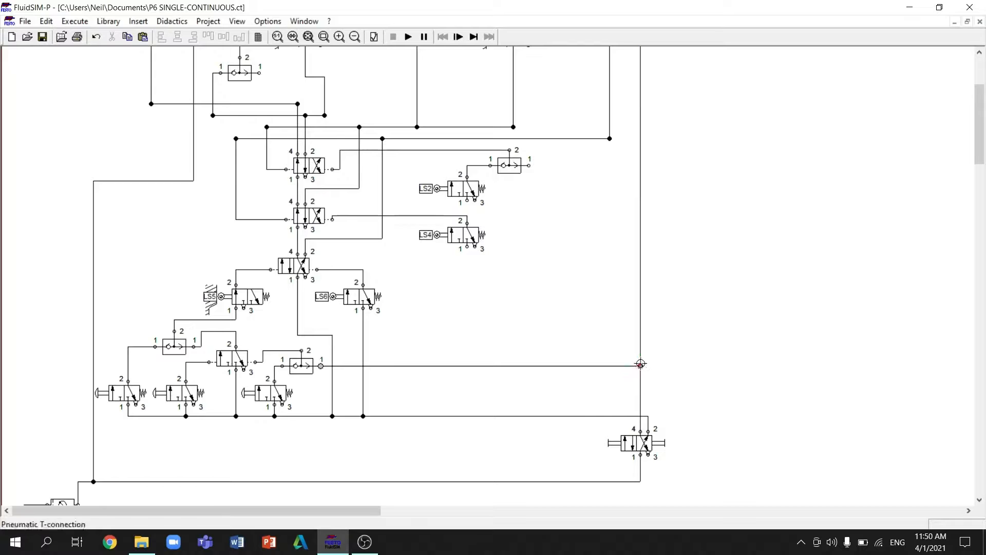
{"action": "scroll", "coordinate": [569, 307], "scroll_direction": "up", "scroll_amount": 2}
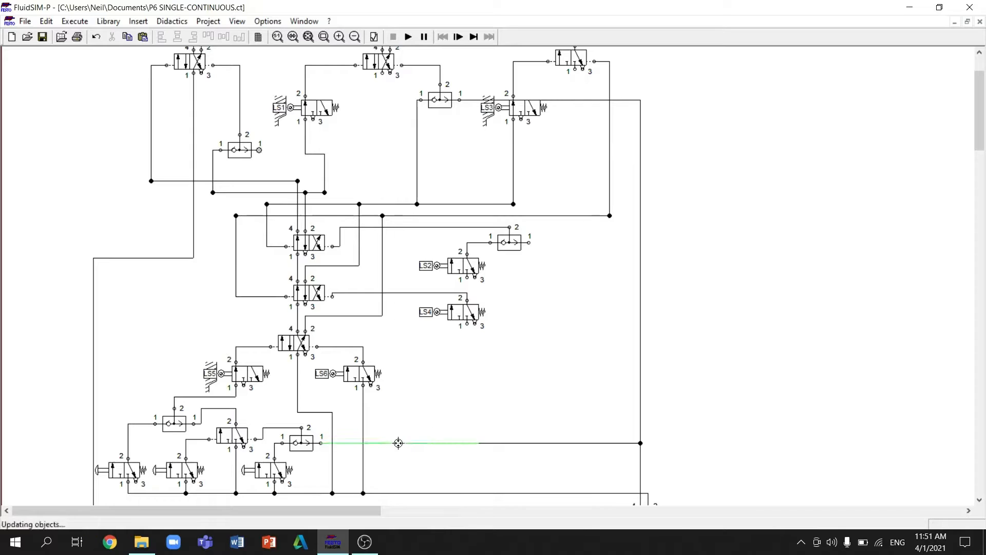
{"action": "left_click_drag", "start_coordinate": [398, 442], "coordinate": [260, 151]}
{"action": "left_click_drag", "start_coordinate": [360, 159], "coordinate": [359, 170]}
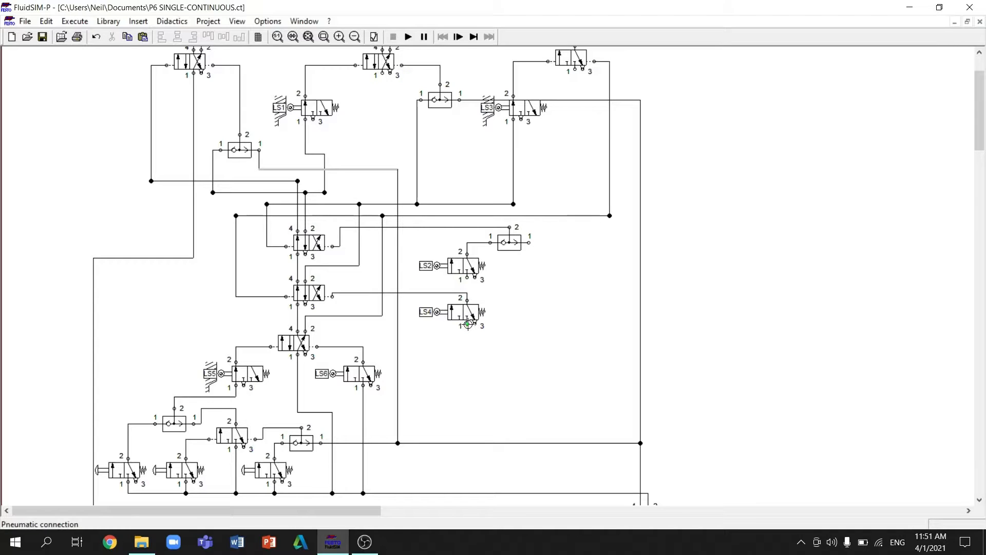
- Connect port 1 of the LS4 and LS2 valves to the manual valve's port 2 line, and LS2's free shuttle inlet to the port 4 line
{"action": "left_click_drag", "start_coordinate": [468, 324], "coordinate": [463, 495]}
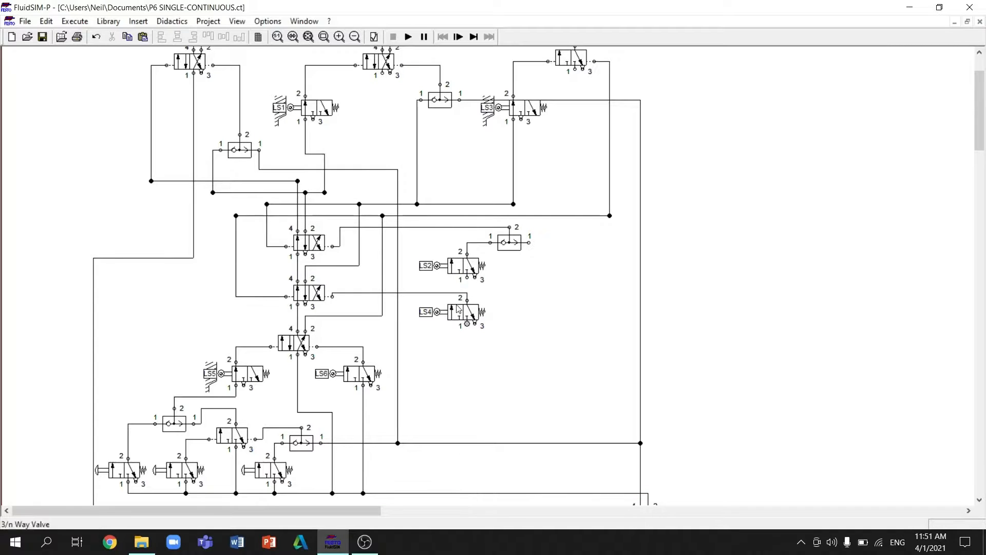
{"action": "left_click_drag", "start_coordinate": [463, 491], "coordinate": [505, 493]}
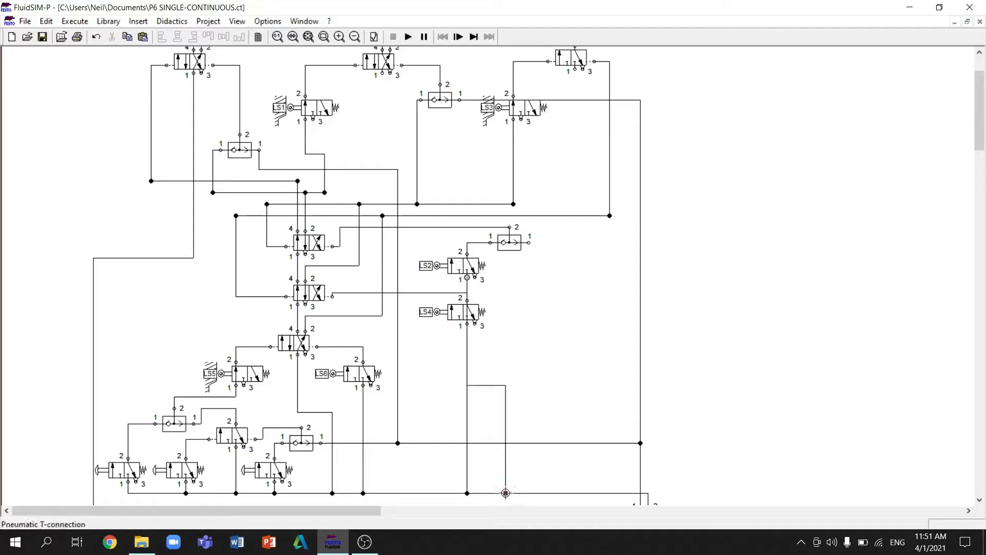
{"action": "left_click_drag", "start_coordinate": [464, 297], "coordinate": [499, 287]}
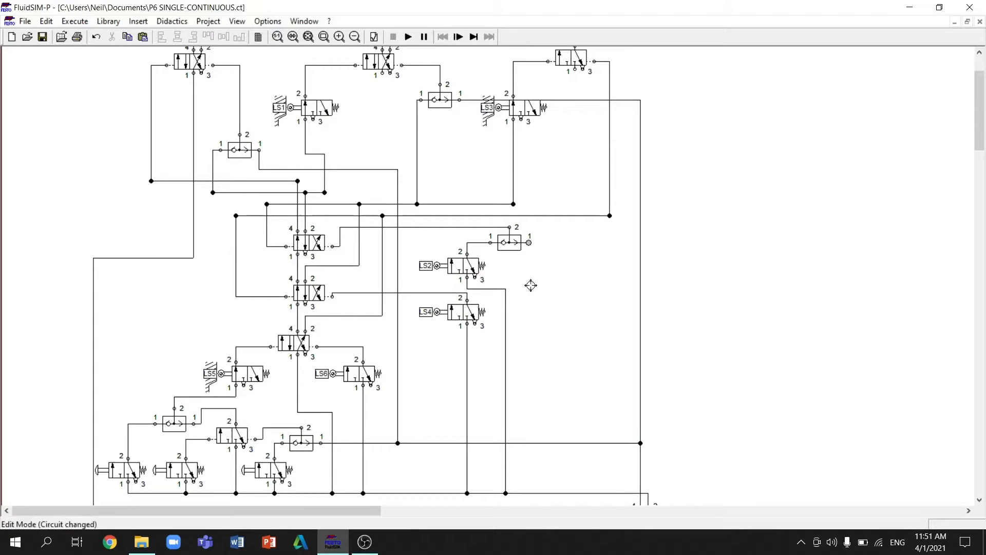
{"action": "left_click_drag", "start_coordinate": [530, 242], "coordinate": [552, 443]}
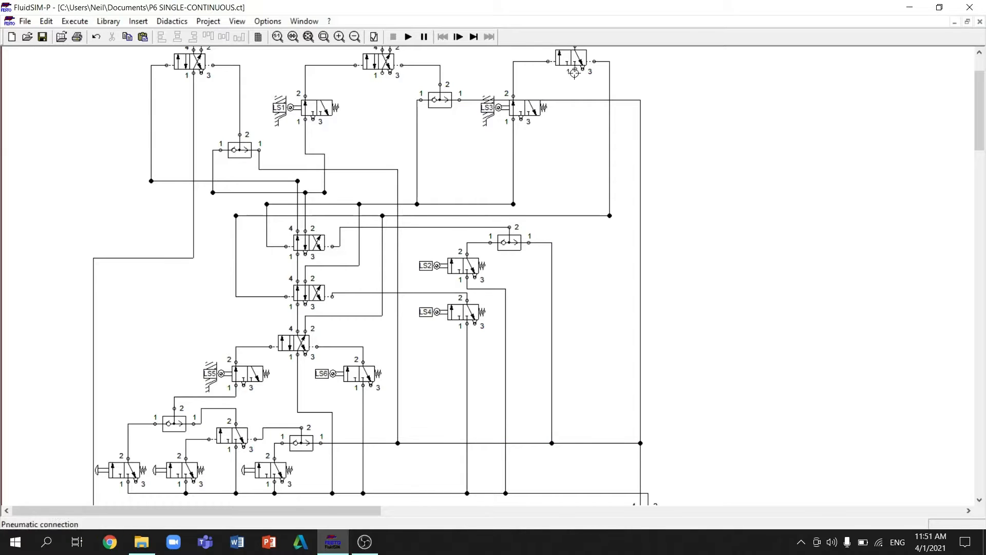
- Connect port 1 of the third and second cylinders' control valves to the main supply line
{"action": "scroll", "coordinate": [586, 209], "scroll_direction": "down", "scroll_amount": 3}
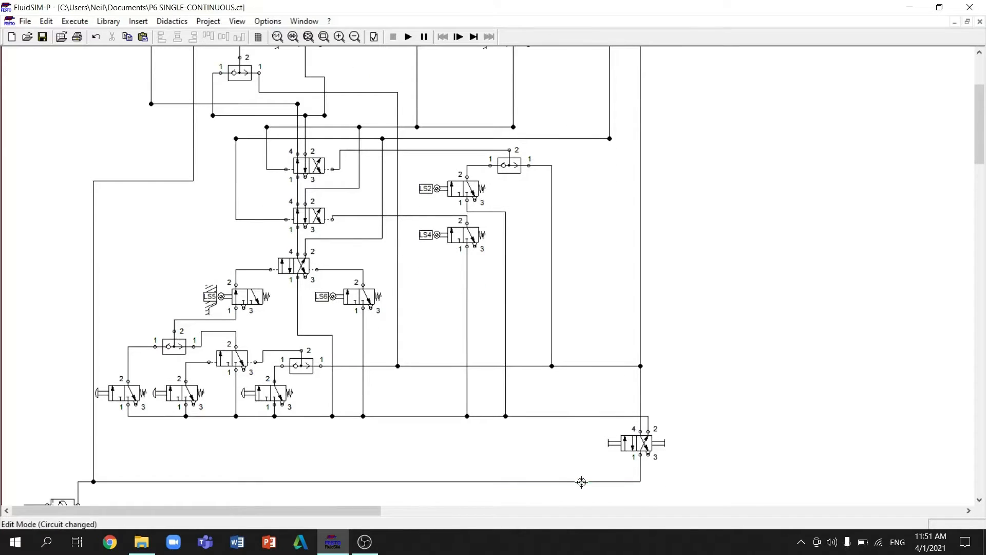
{"action": "left_click_drag", "start_coordinate": [581, 482], "coordinate": [579, 482]}
{"action": "scroll", "coordinate": [539, 388], "scroll_direction": "up", "scroll_amount": 3}
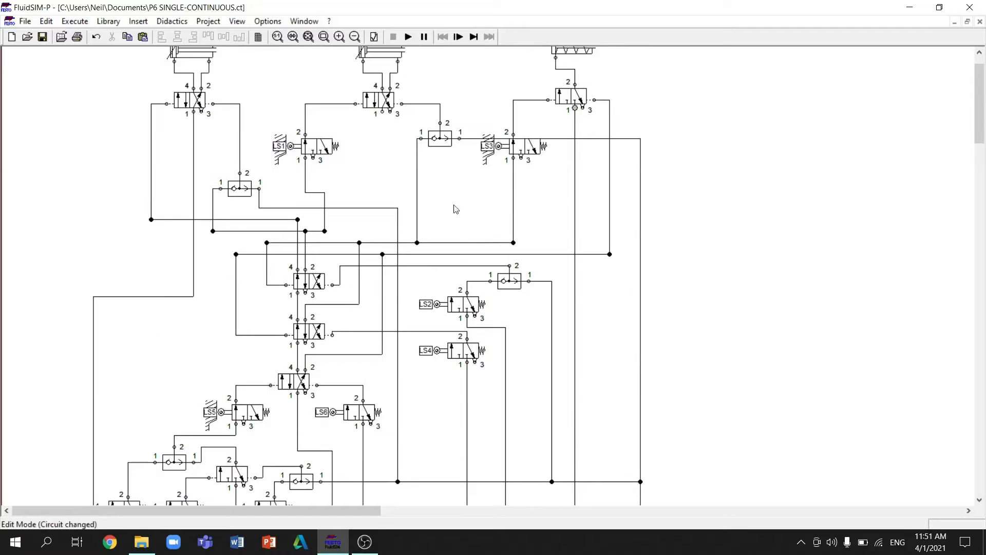
{"action": "scroll", "coordinate": [379, 270], "scroll_direction": "down", "scroll_amount": 2}
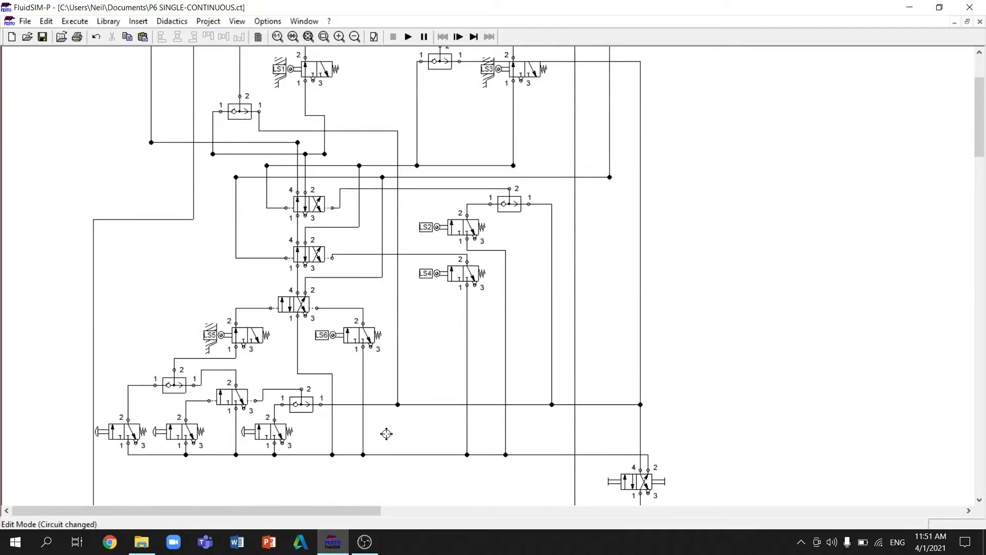
{"action": "scroll", "coordinate": [386, 432], "scroll_direction": "down", "scroll_amount": 1}
{"action": "left_click_drag", "start_coordinate": [388, 482], "coordinate": [386, 482]}
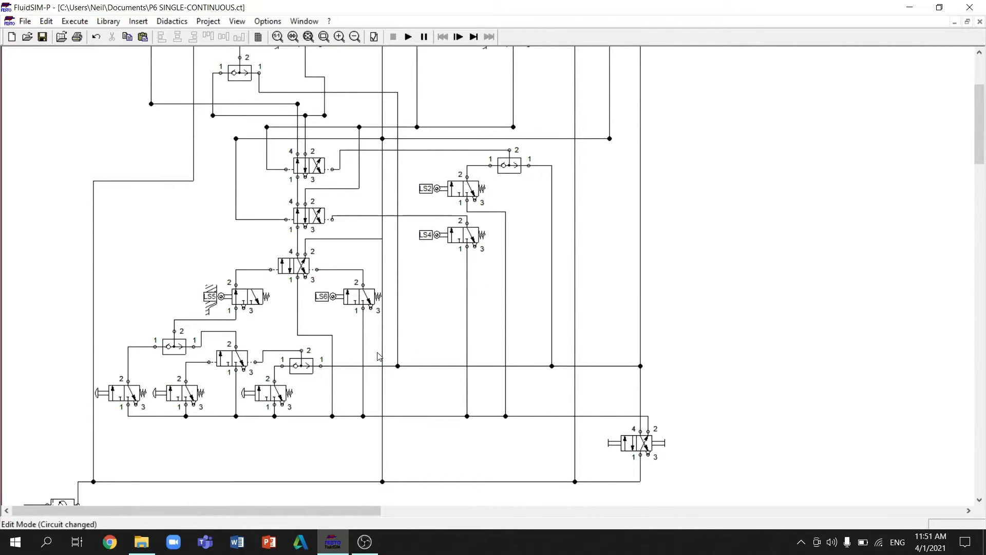
- Reroute the second cylinder valve's supply line clear of the lowest cascade valve's branch, with its upper bend below port 1
{"action": "scroll", "coordinate": [381, 339], "scroll_direction": "up", "scroll_amount": 3}
{"action": "left_click_drag", "start_coordinate": [382, 185], "coordinate": [407, 199]}
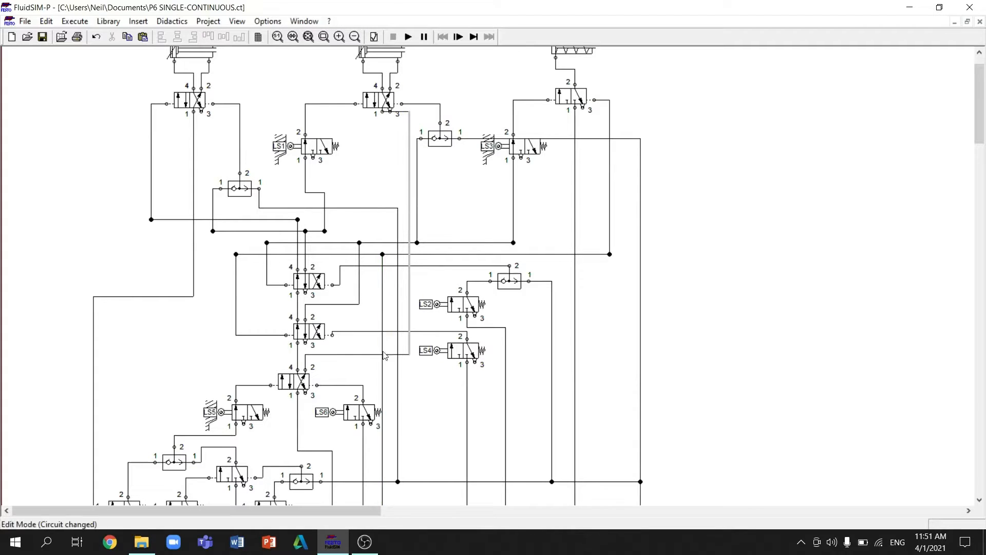
{"action": "scroll", "coordinate": [385, 354], "scroll_direction": "down", "scroll_amount": 3}
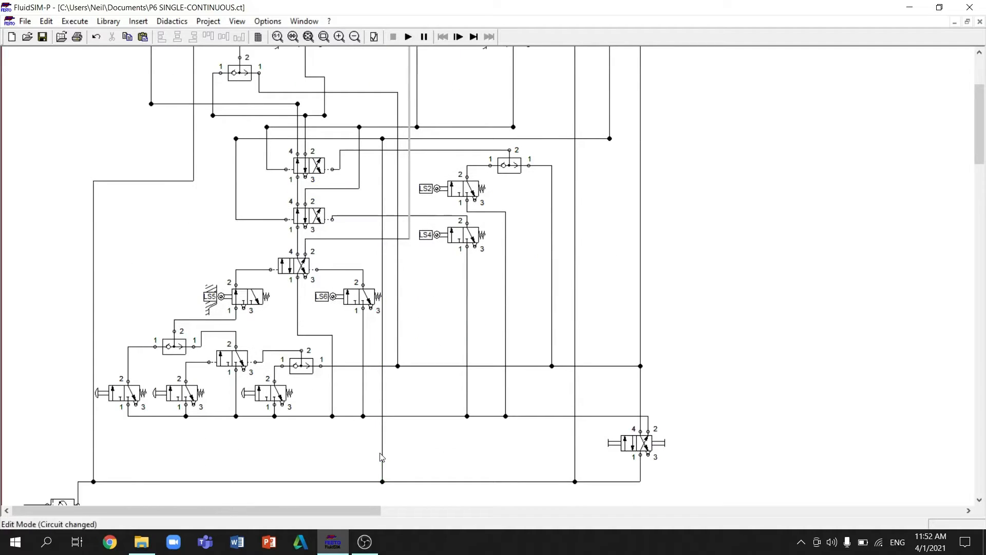
{"action": "left_click_drag", "start_coordinate": [382, 482], "coordinate": [409, 481]}
{"action": "scroll", "coordinate": [401, 396], "scroll_direction": "up", "scroll_amount": 3}
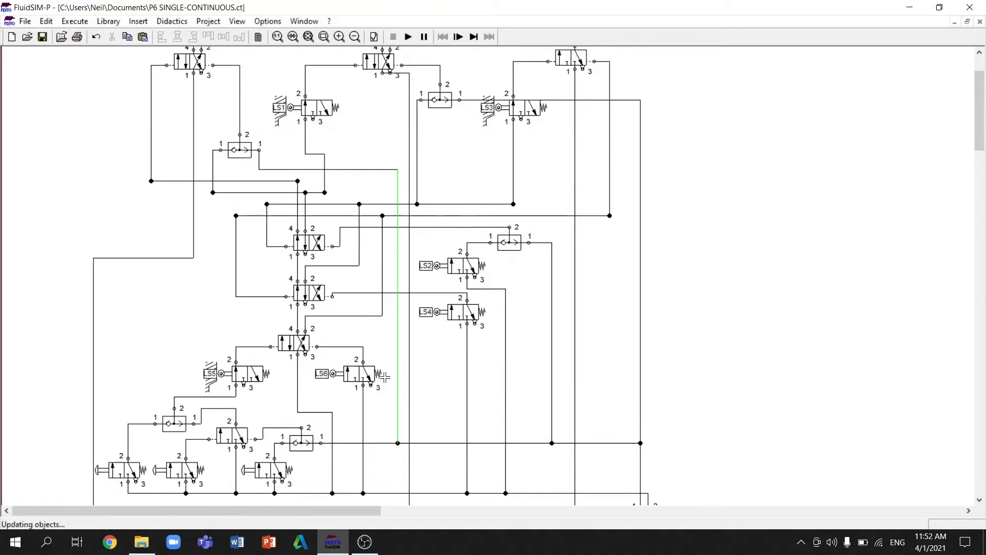
{"action": "left_click_drag", "start_coordinate": [402, 113], "coordinate": [403, 127]}
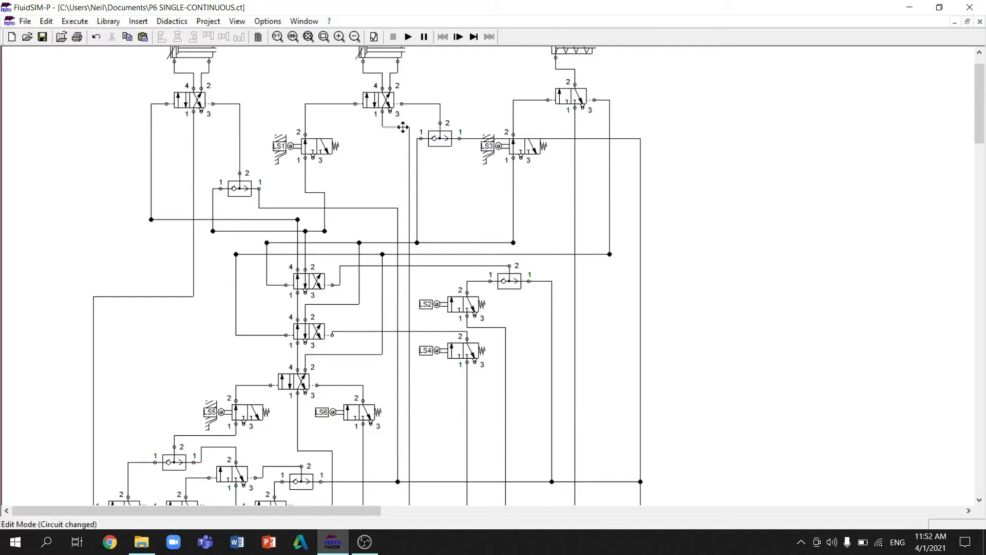
- Reroute the line from the second cylinder valve's shuttle valve above the LS3 valve, clear of its symbol
{"action": "scroll", "coordinate": [209, 180], "scroll_direction": "down", "scroll_amount": 3}
{"action": "scroll", "coordinate": [216, 242], "scroll_direction": "down", "scroll_amount": 1}
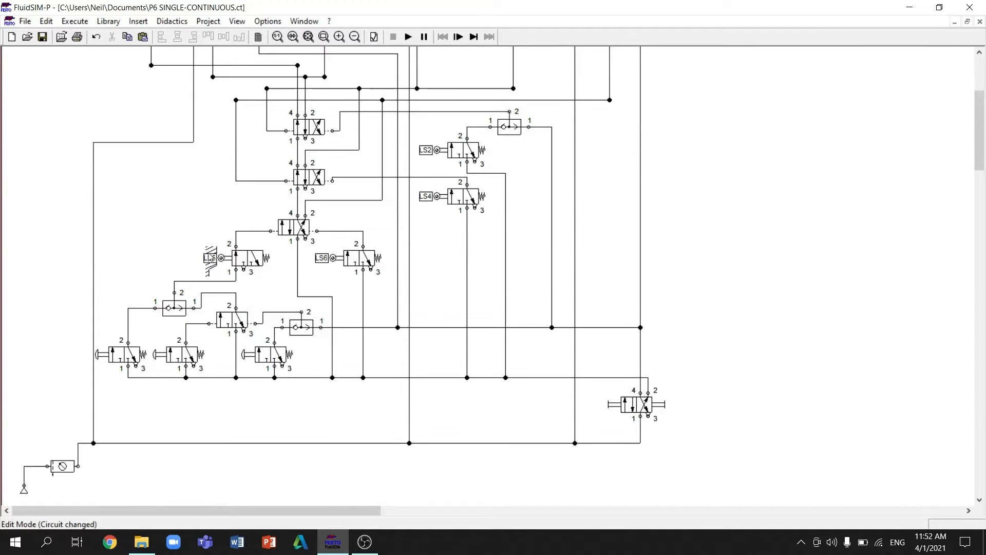
{"action": "scroll", "coordinate": [135, 465], "scroll_direction": "up", "scroll_amount": 5}
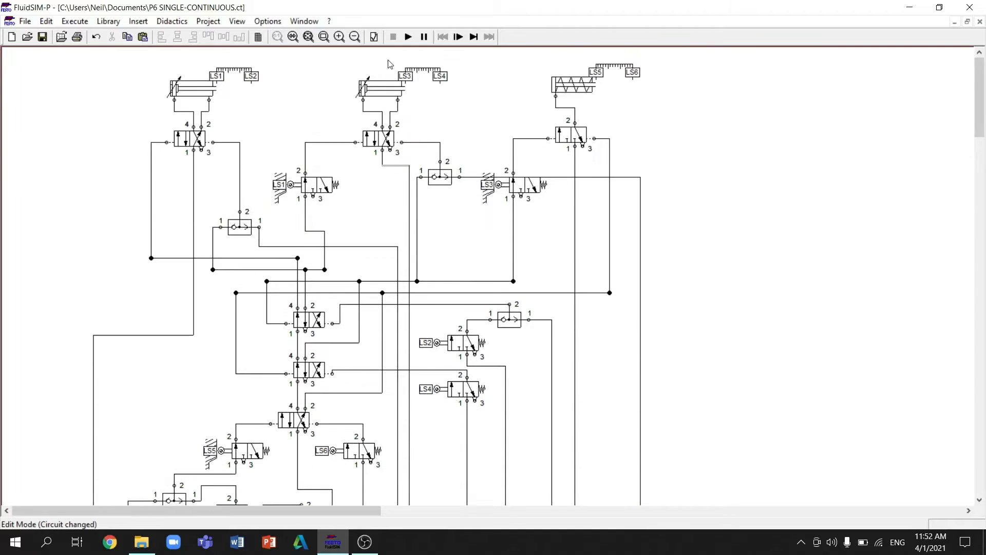
{"action": "left_click_drag", "start_coordinate": [534, 177], "coordinate": [555, 155]}
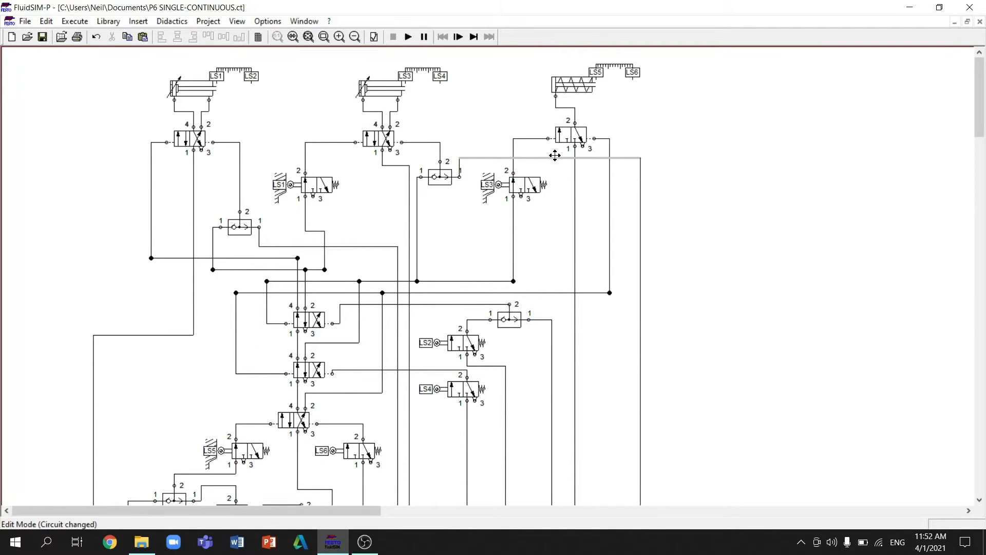
{"action": "left_click_drag", "start_coordinate": [460, 167], "coordinate": [472, 164]}
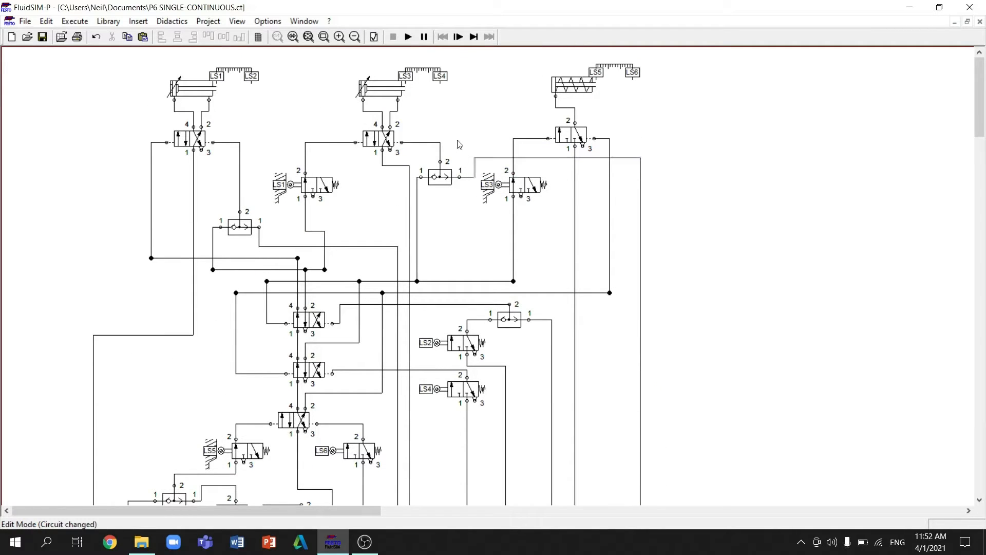
- Start the simulation and run a single cycle with the leftmost pushbutton valve
{"action": "left_click", "coordinate": [409, 38]}
{"action": "scroll", "coordinate": [153, 444], "scroll_direction": "down", "scroll_amount": 3}
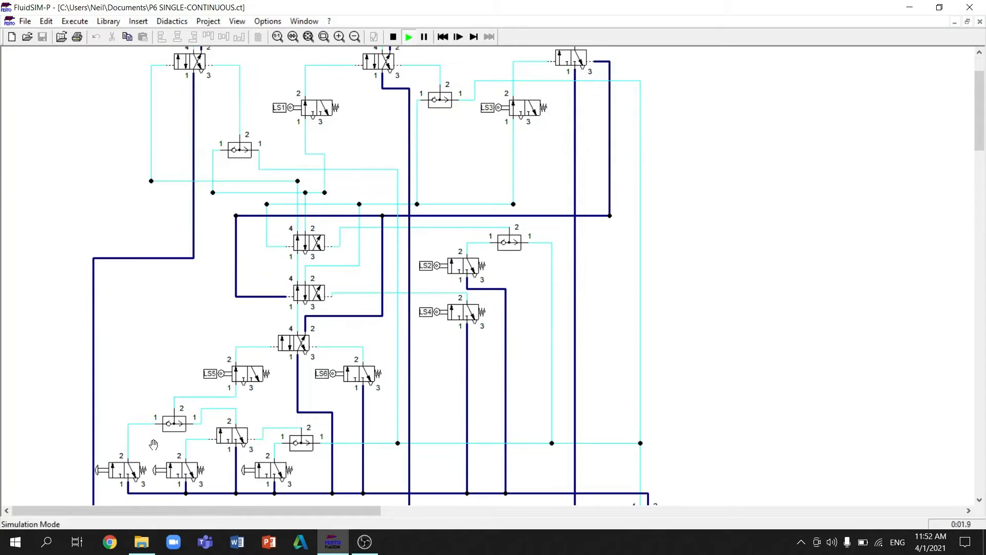
{"action": "scroll", "coordinate": [116, 393], "scroll_direction": "up", "scroll_amount": 3}
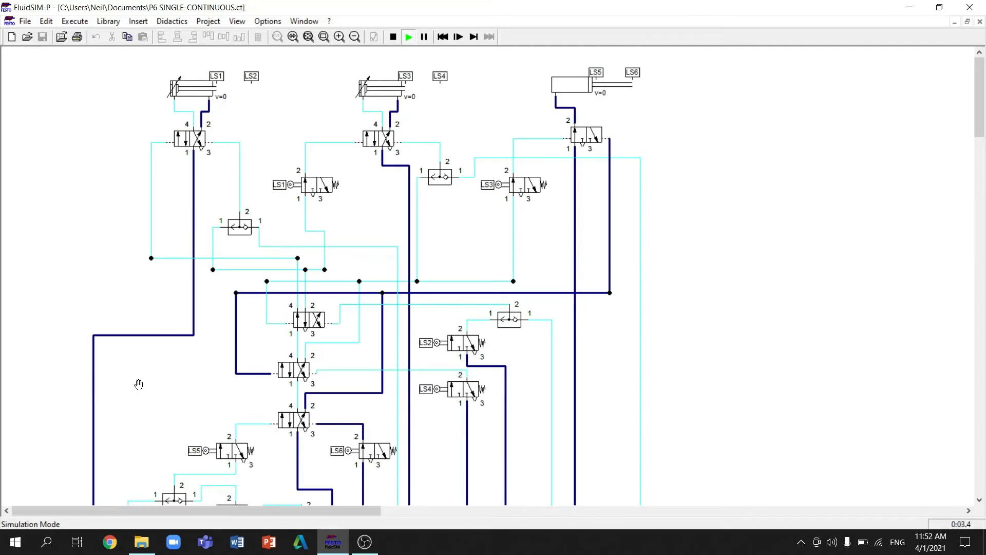
{"action": "scroll", "coordinate": [142, 388], "scroll_direction": "down", "scroll_amount": 3}
- Actuate the middle pushbutton valve and observe the three cylinders running in continuous cycles
{"action": "left_click", "coordinate": [171, 468]}
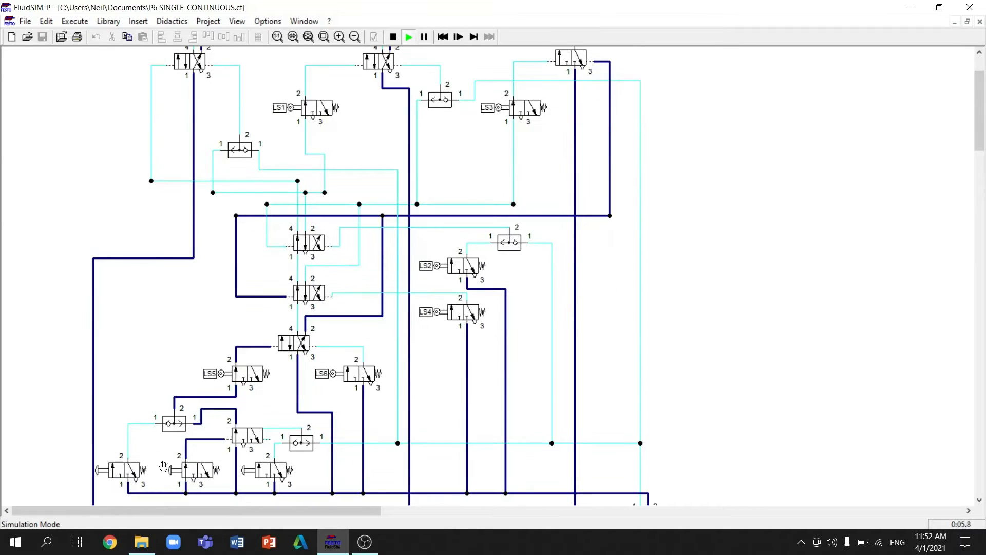
{"action": "scroll", "coordinate": [131, 396], "scroll_direction": "up", "scroll_amount": 3}
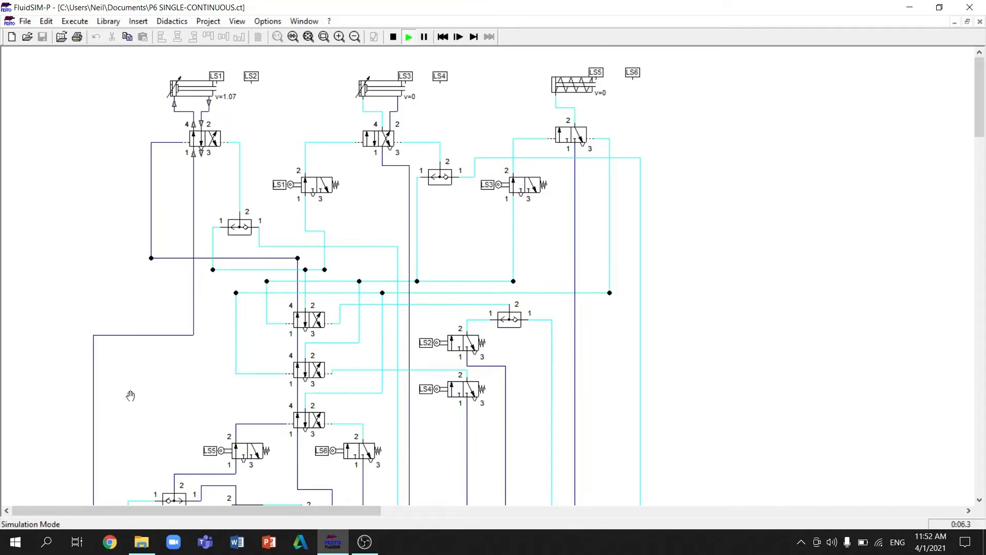
{"action": "scroll", "coordinate": [130, 396], "scroll_direction": "down", "scroll_amount": 3}
{"action": "scroll", "coordinate": [202, 406], "scroll_direction": "up", "scroll_amount": 3}
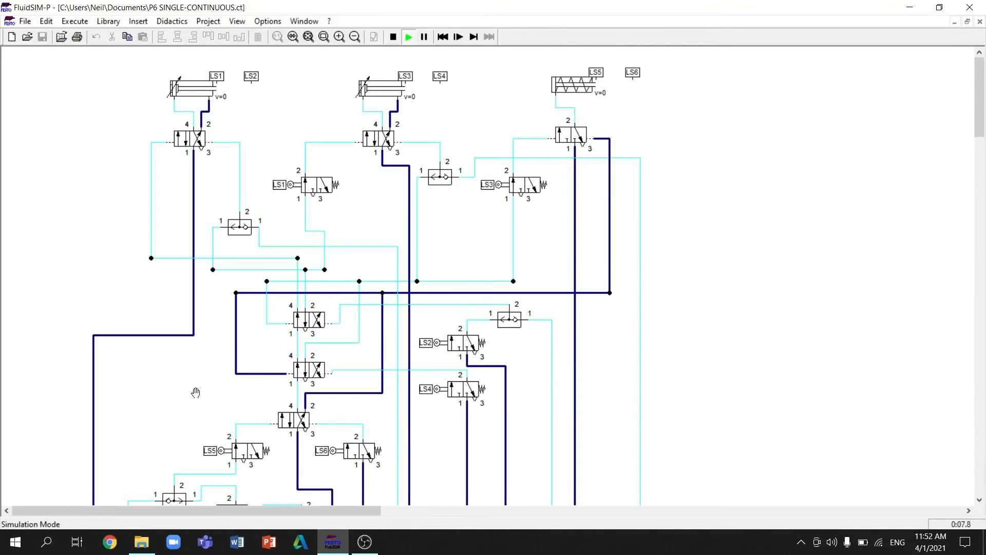
- Test the reset by switching the manual 4/n valve over and back during the continuous cycle, and stop the simulation
{"action": "scroll", "coordinate": [195, 393], "scroll_direction": "down", "scroll_amount": 3}
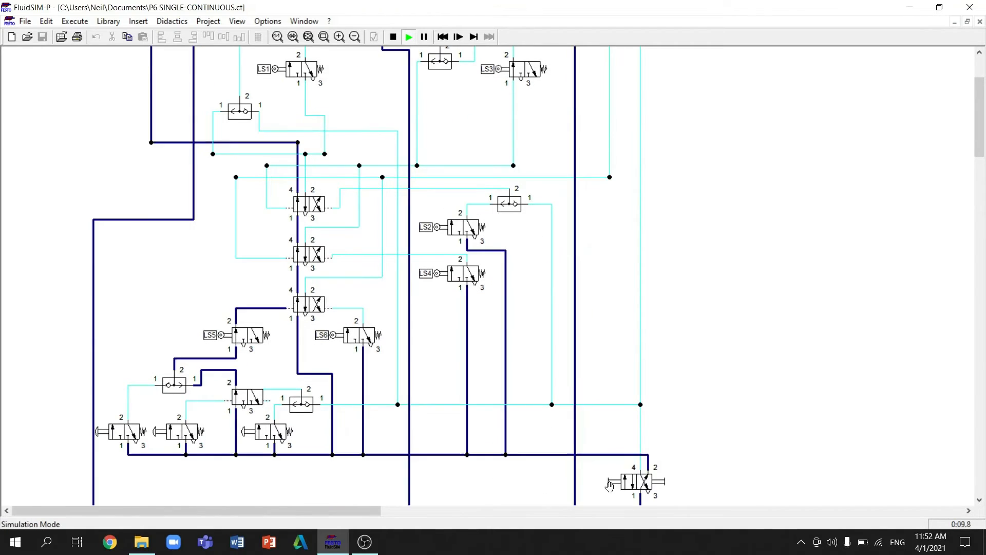
{"action": "scroll", "coordinate": [610, 485], "scroll_direction": "up", "scroll_amount": 3}
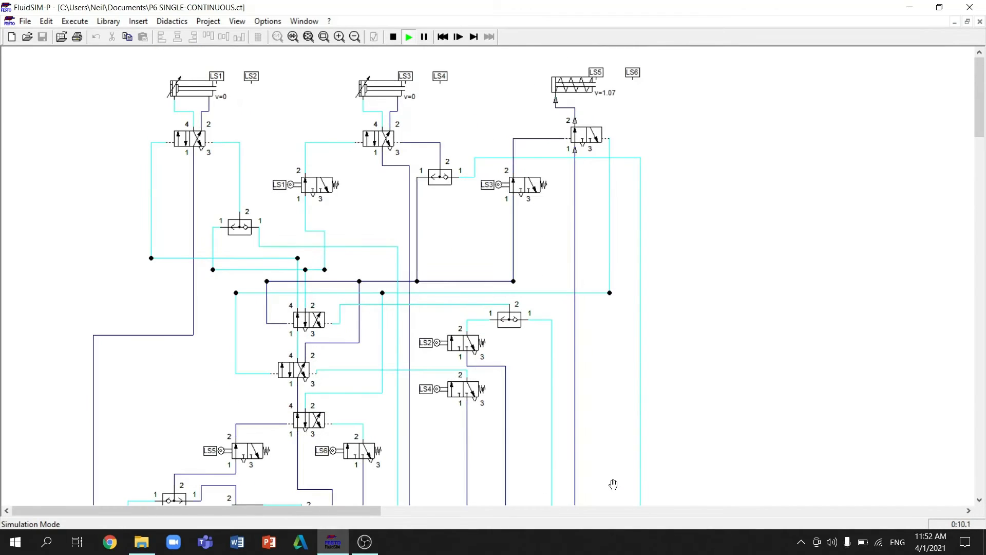
{"action": "scroll", "coordinate": [613, 484], "scroll_direction": "down", "scroll_amount": 2}
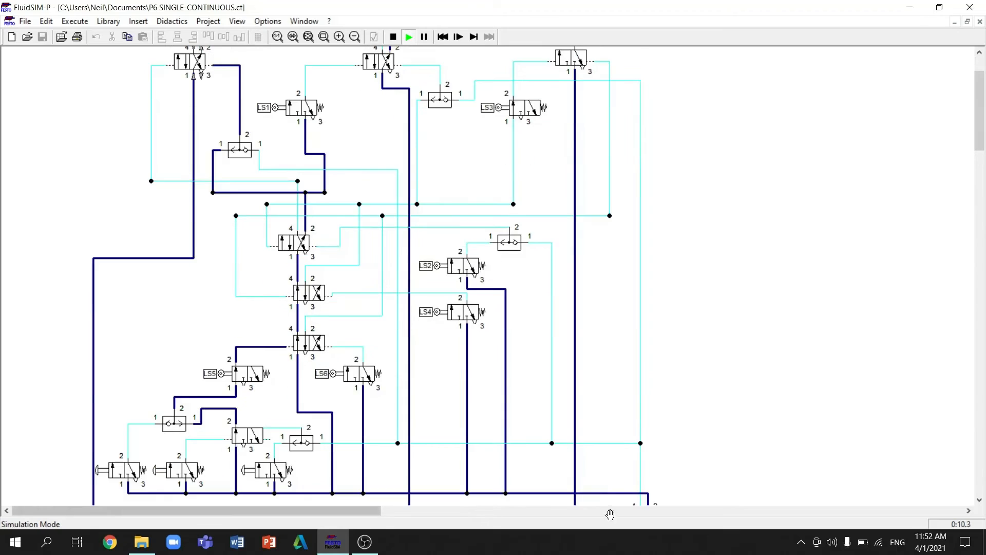
{"action": "scroll", "coordinate": [612, 472], "scroll_direction": "down", "scroll_amount": 3}
{"action": "scroll", "coordinate": [611, 412], "scroll_direction": "up", "scroll_amount": 5}
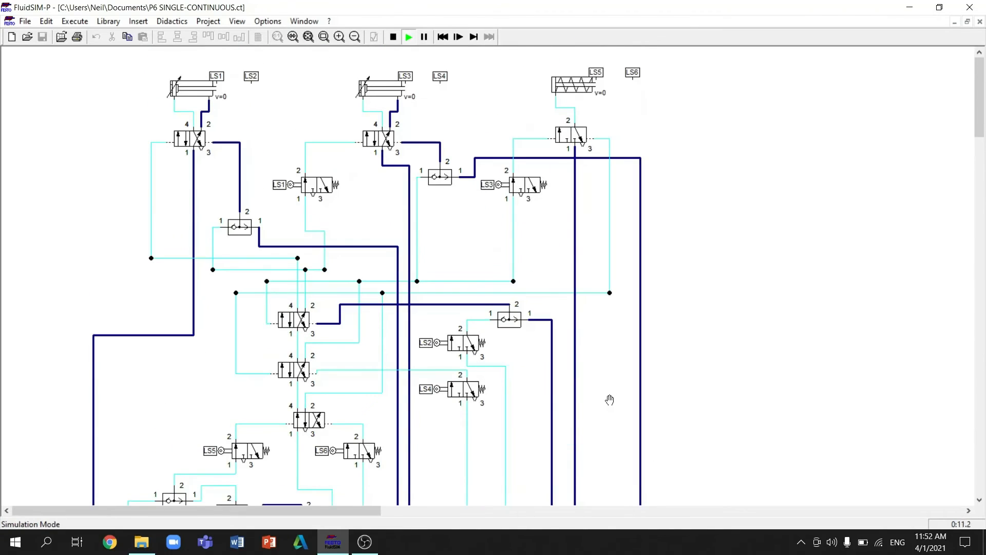
{"action": "scroll", "coordinate": [608, 401], "scroll_direction": "down", "scroll_amount": 3}
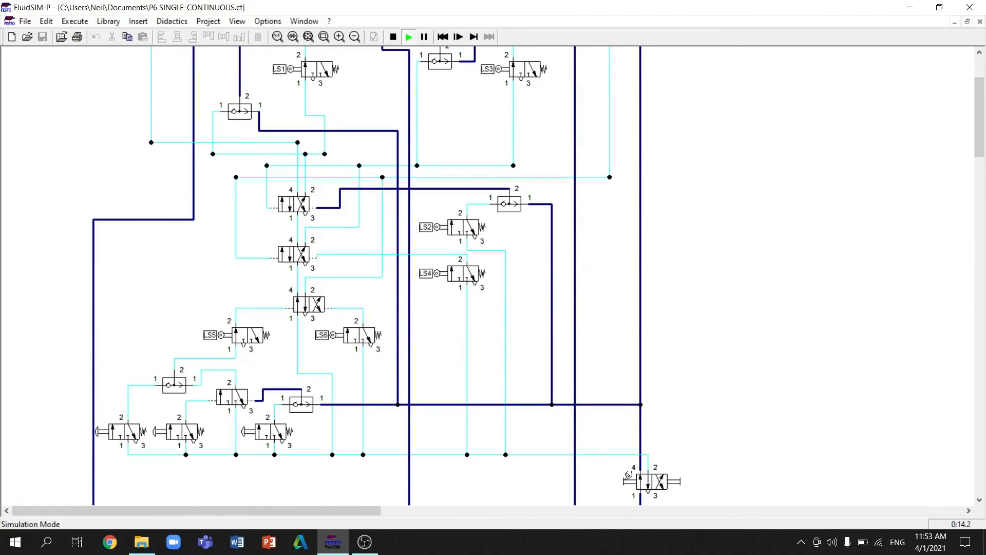
{"action": "scroll", "coordinate": [610, 430], "scroll_direction": "up", "scroll_amount": 3}
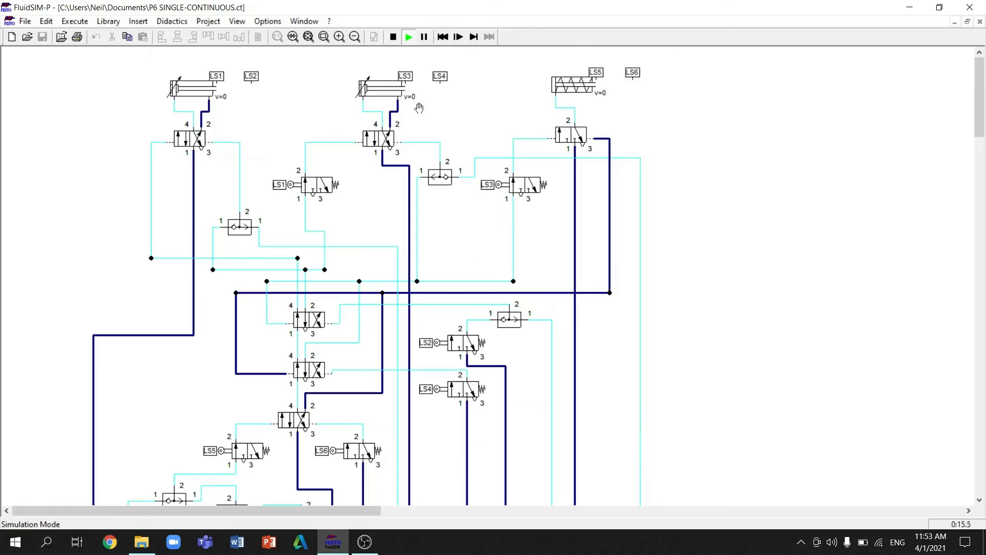
{"action": "left_click", "coordinate": [393, 37]}
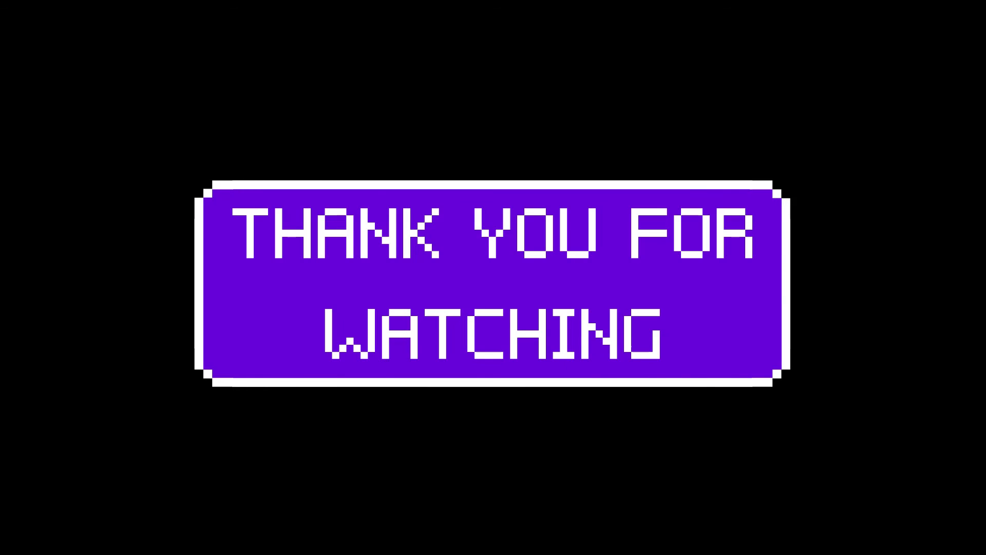